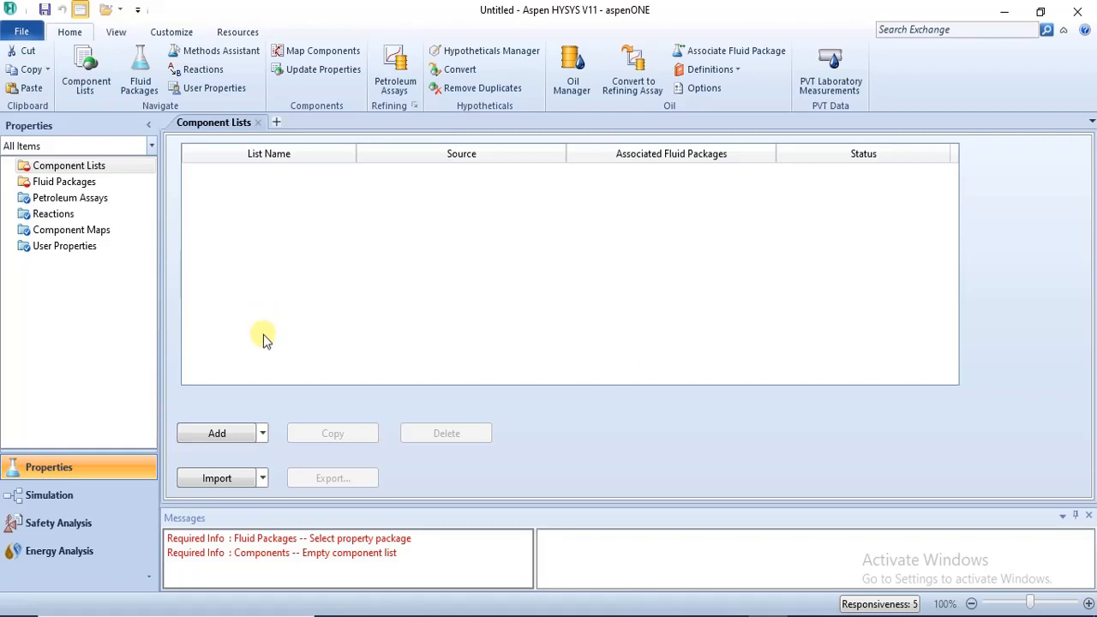
# Create a new component list, and return to Aspen HYSYS from the PDF of required components.
pyautogui.click(60, 166)
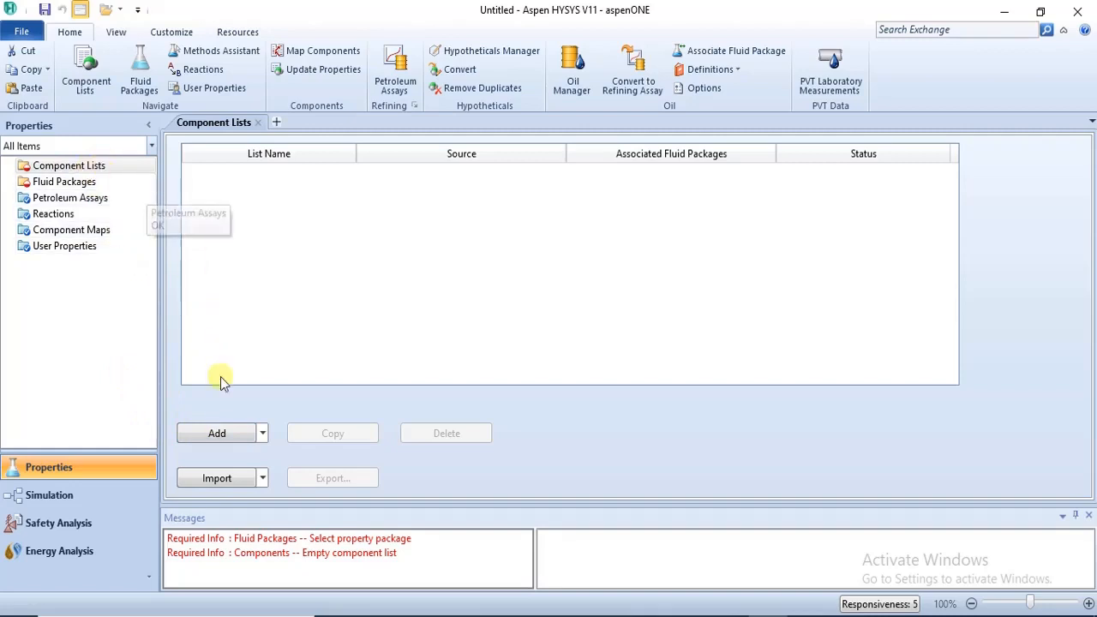
pyautogui.click(220, 435)
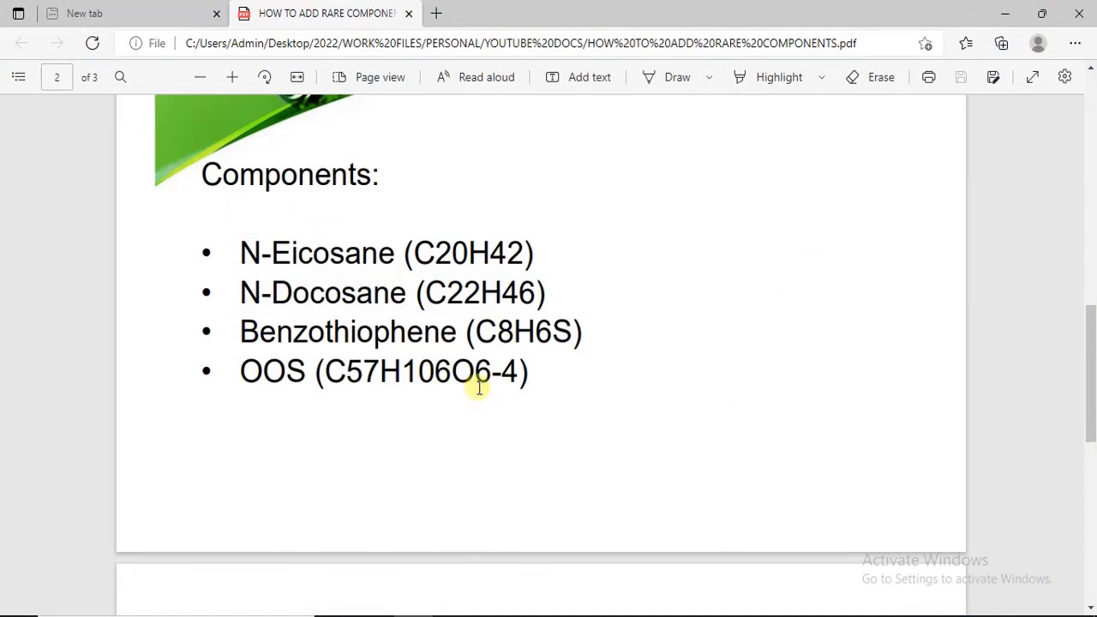
pyautogui.moveTo(767, 614)
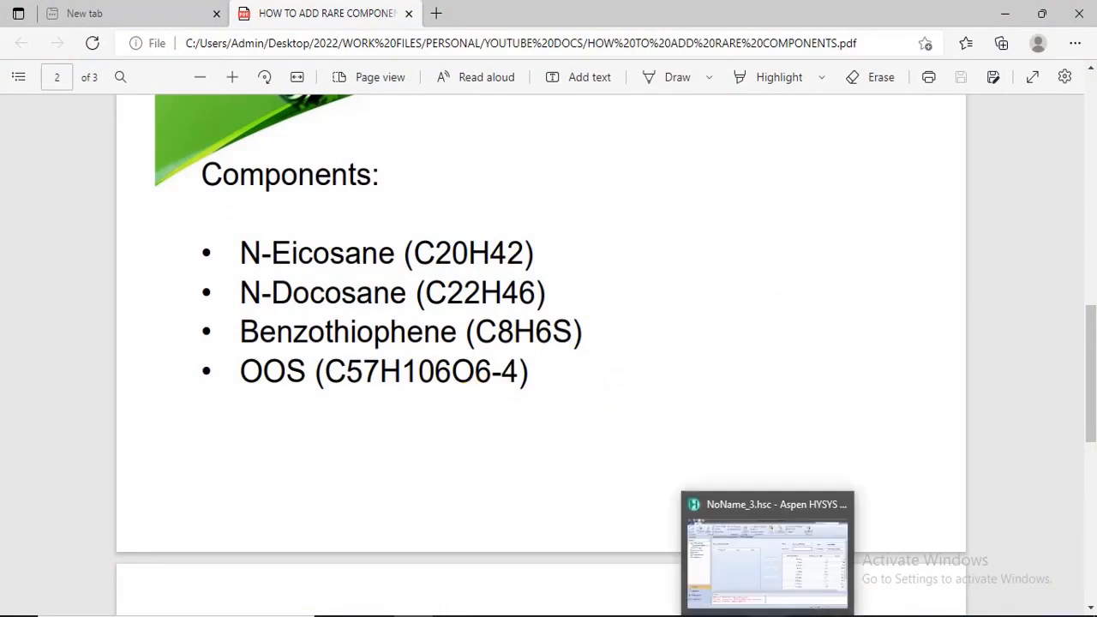
pyautogui.click(759, 559)
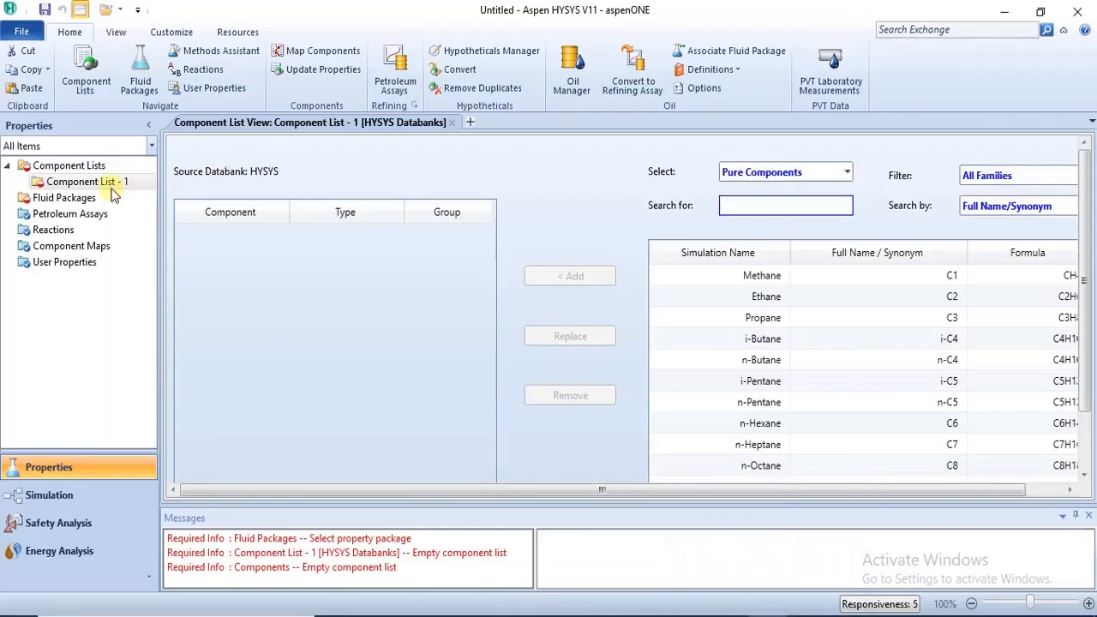
# Open Component List - 1 from the component lists overview in its own window and move it fully into view.
pyautogui.click(67, 166)
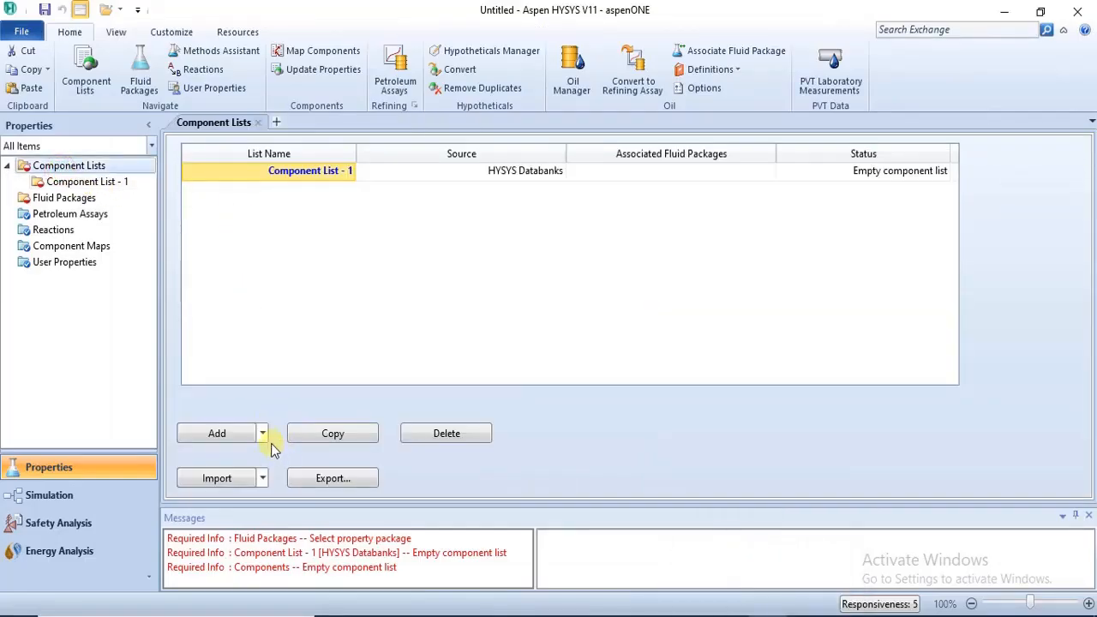
pyautogui.click(263, 434)
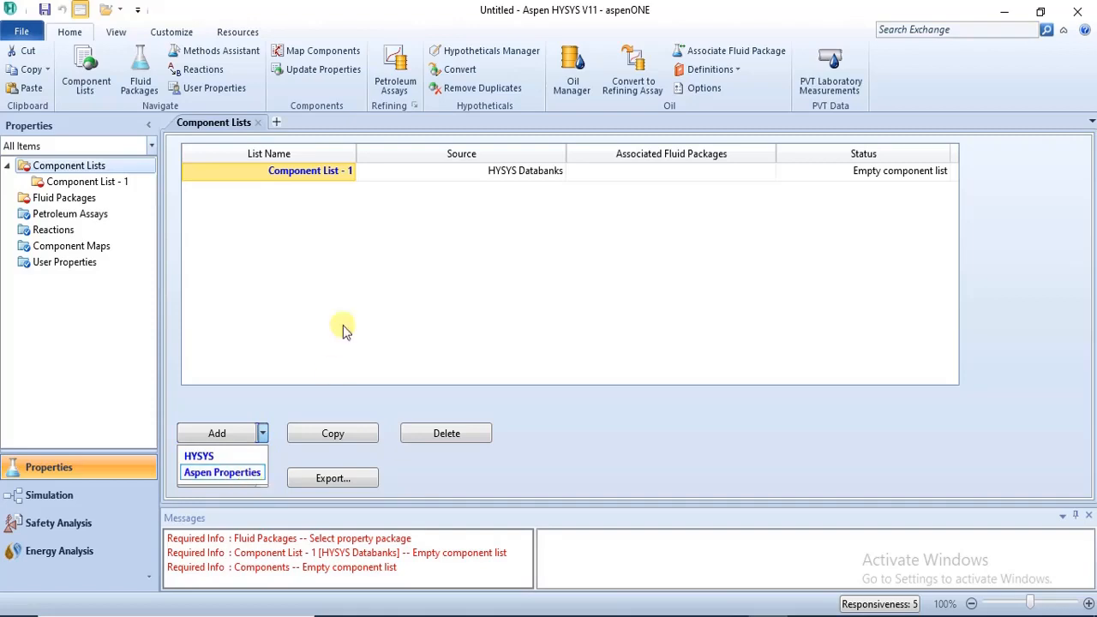
pyautogui.click(309, 180)
pyautogui.doubleClick(307, 177)
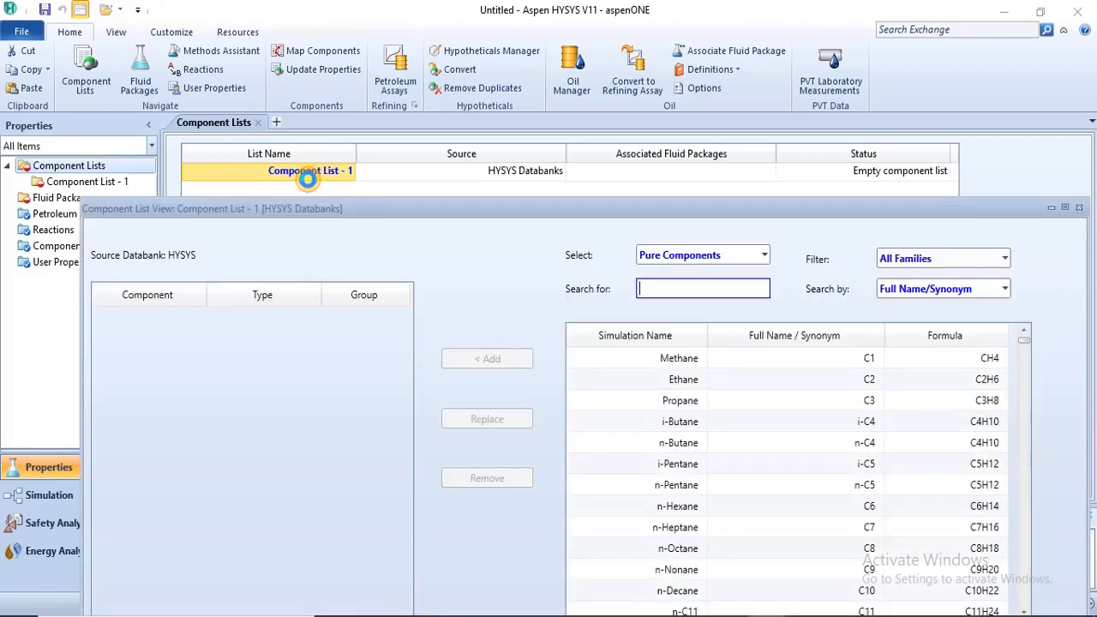
pyautogui.moveTo(605, 211); pyautogui.dragTo(583, 83)
# Check the required component names in the browser PDF and switch back to Aspen HYSYS.
pyautogui.click(428, 616)
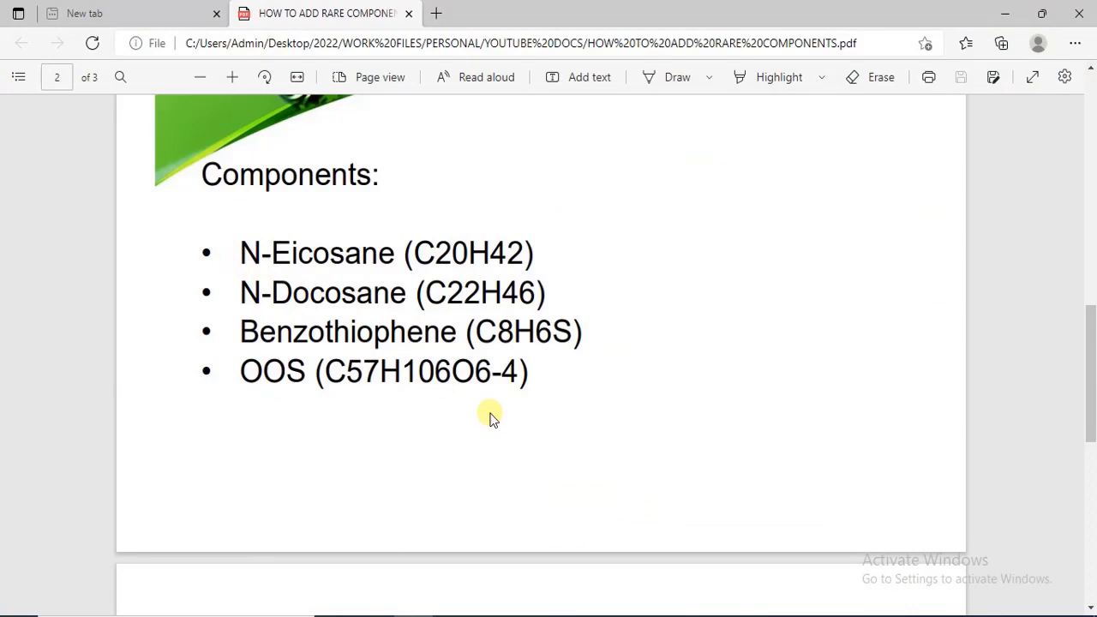
pyautogui.moveTo(768, 615)
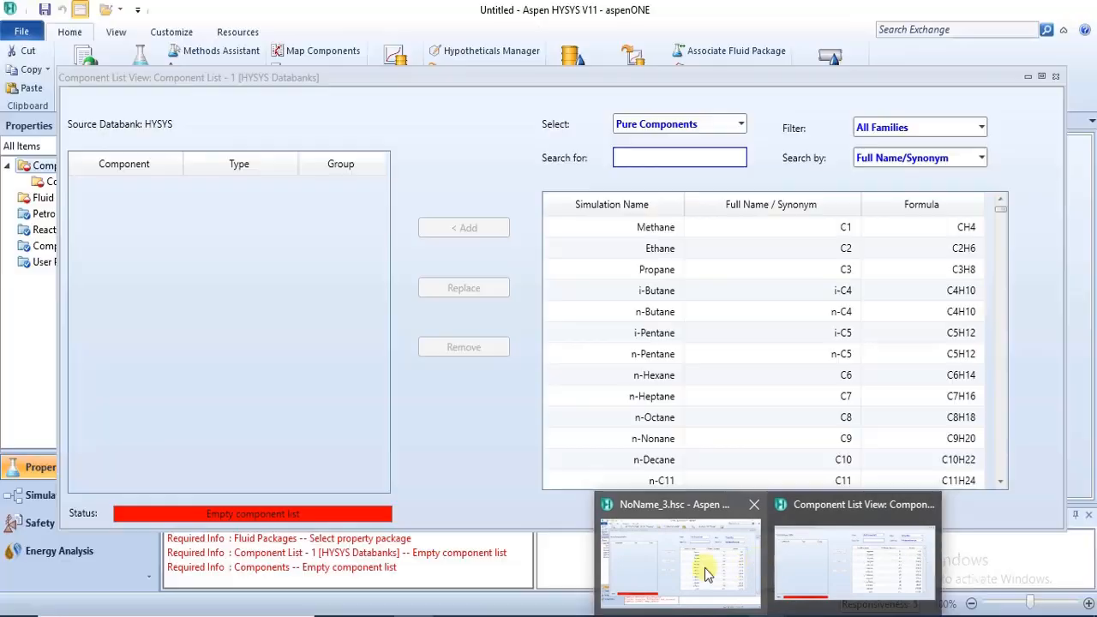
pyautogui.click(703, 574)
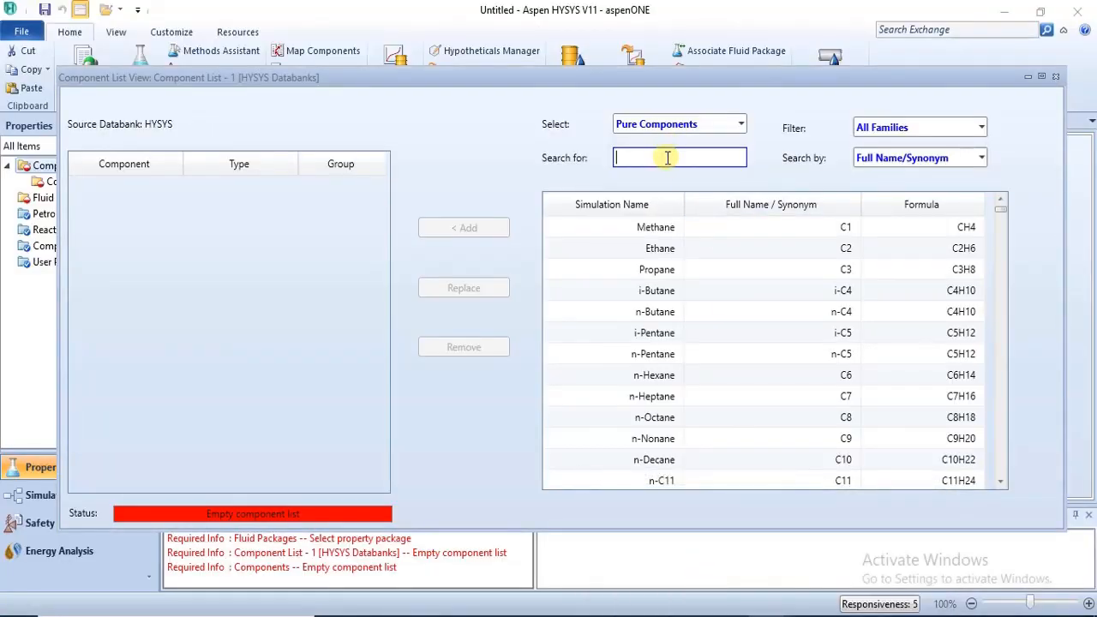
# Search the pure components for N-EICOSANE, add n-C20 to the component list and close its window.
pyautogui.write('N')
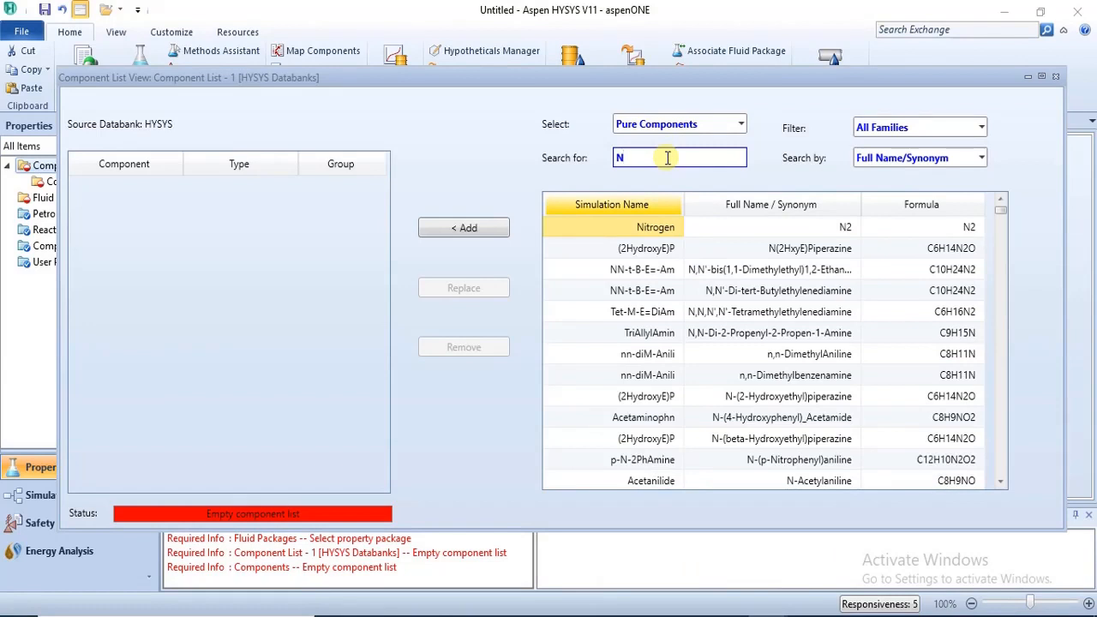
pyautogui.write('-')
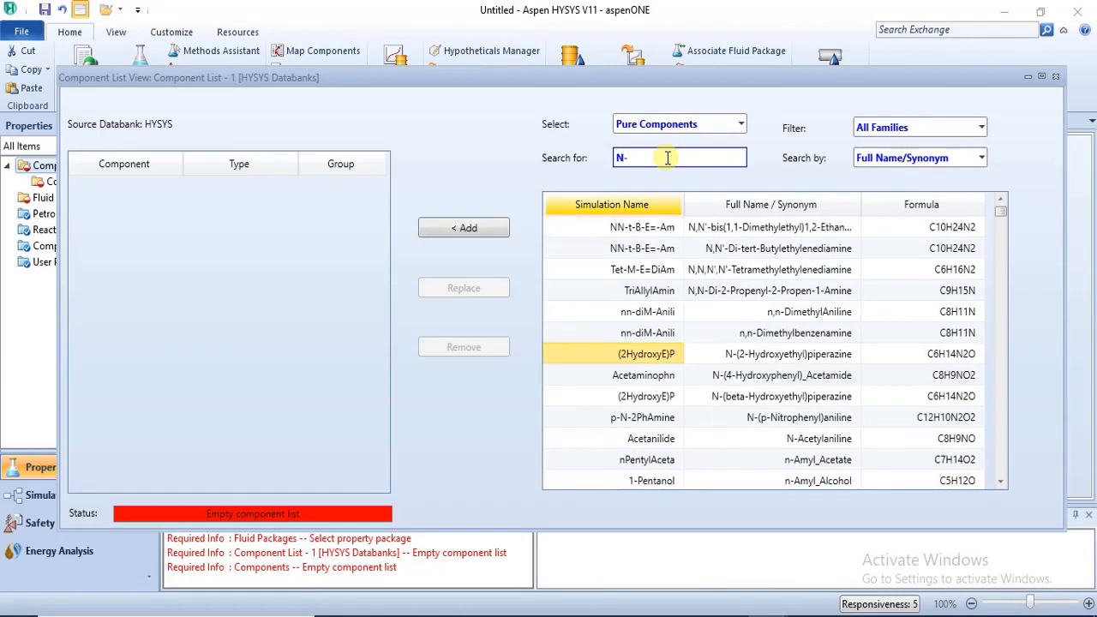
pyautogui.write('EICOSAN')
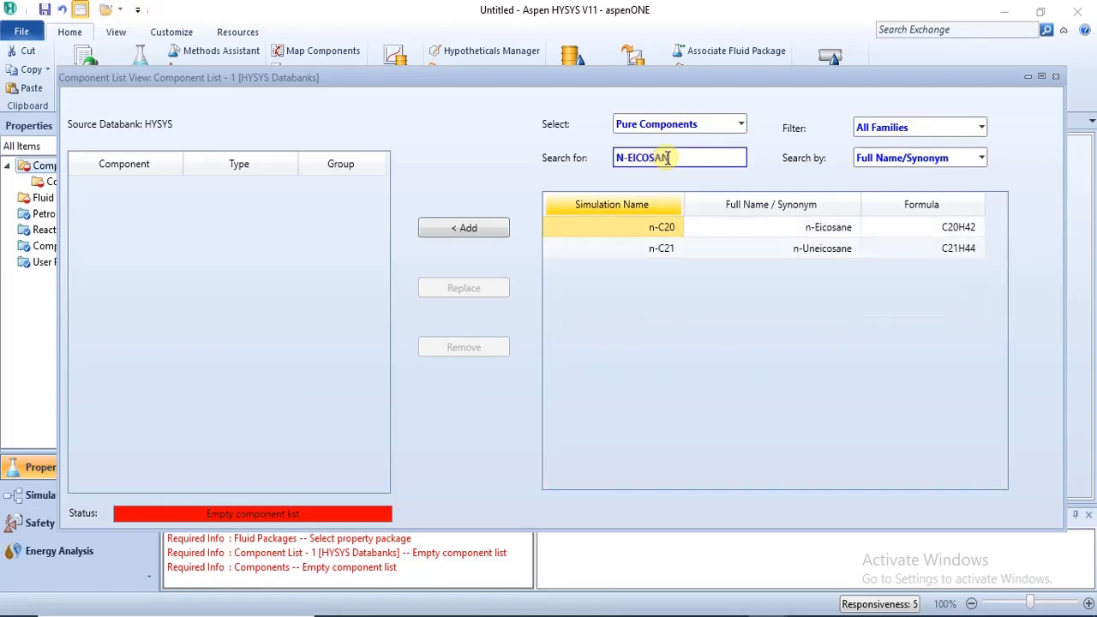
pyautogui.write('E')
pyautogui.click(459, 229)
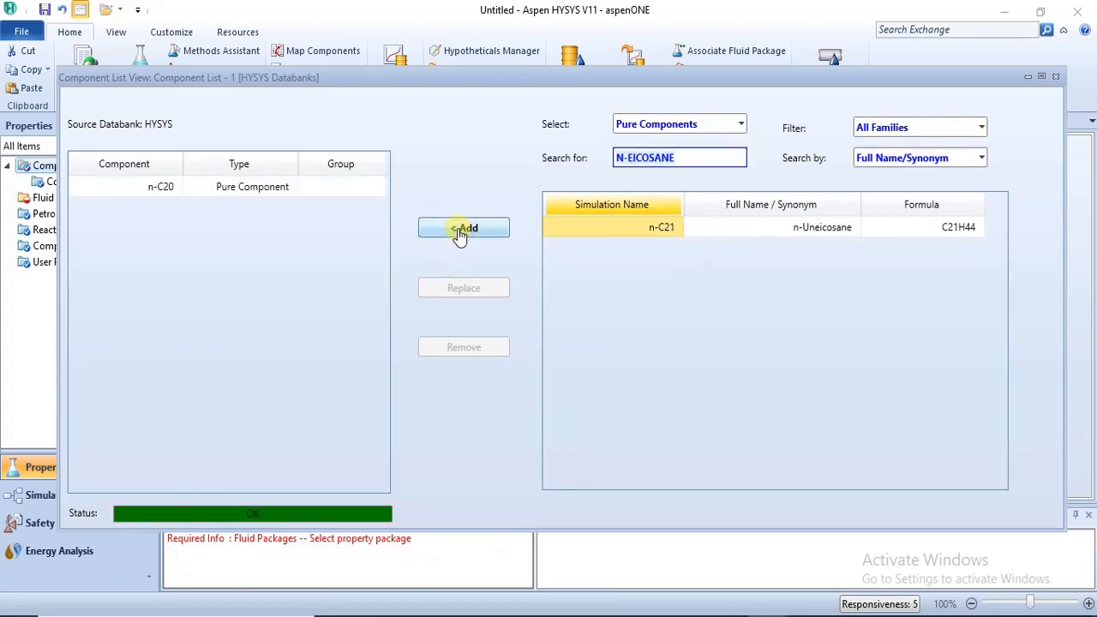
pyautogui.click(1055, 76)
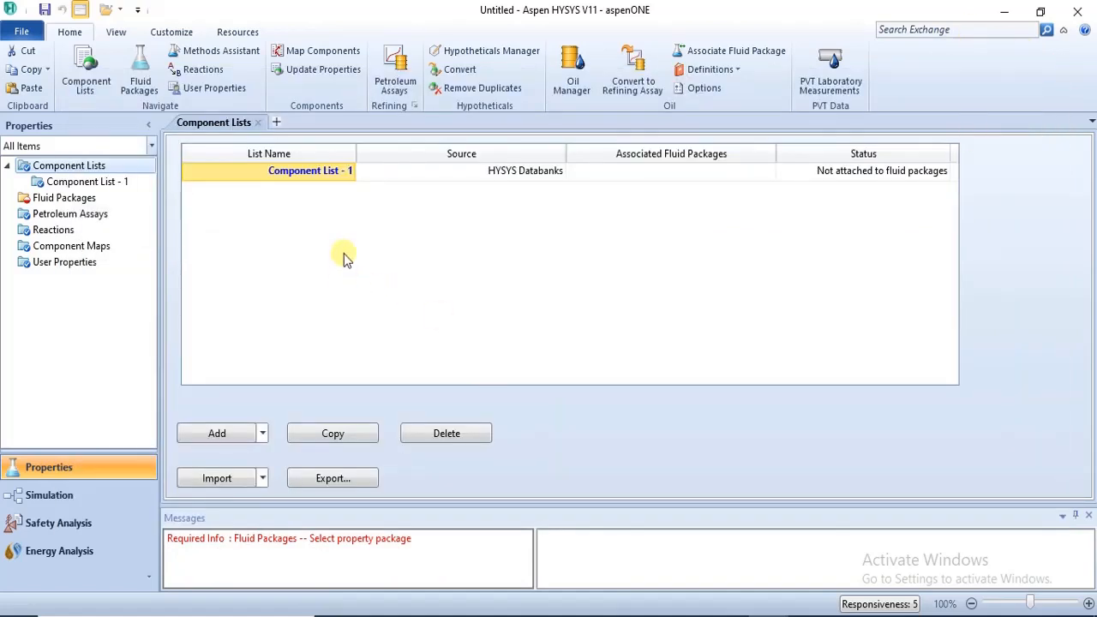
# Check the next component in the browser PDF, and reopen Component List - 1 in Aspen HYSYS.
pyautogui.click(413, 616)
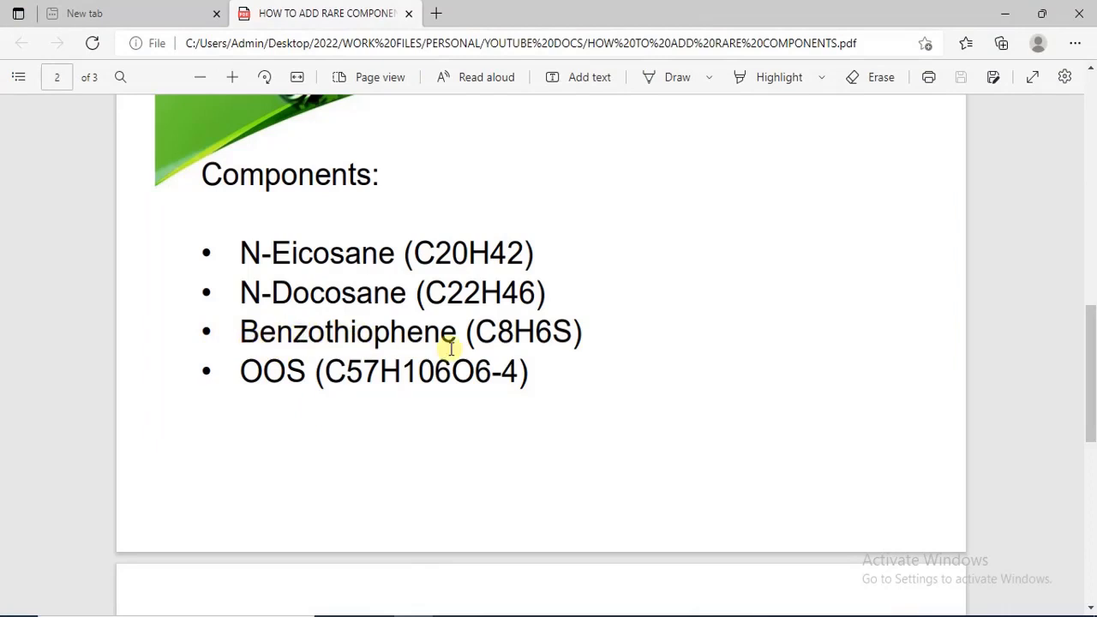
pyautogui.click(771, 610)
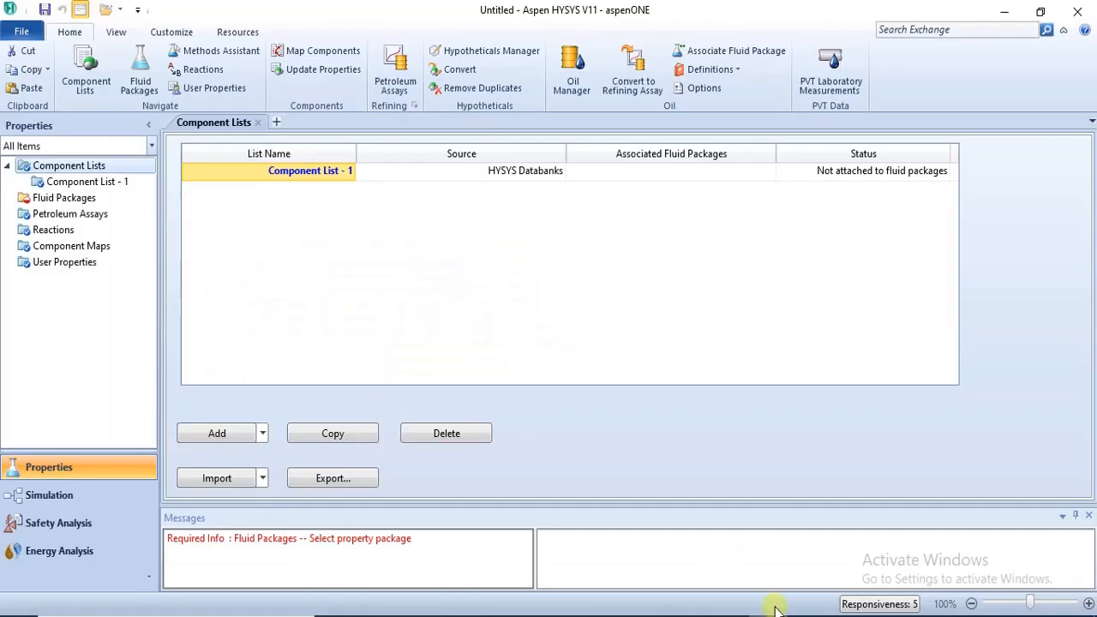
pyautogui.doubleClick(278, 175)
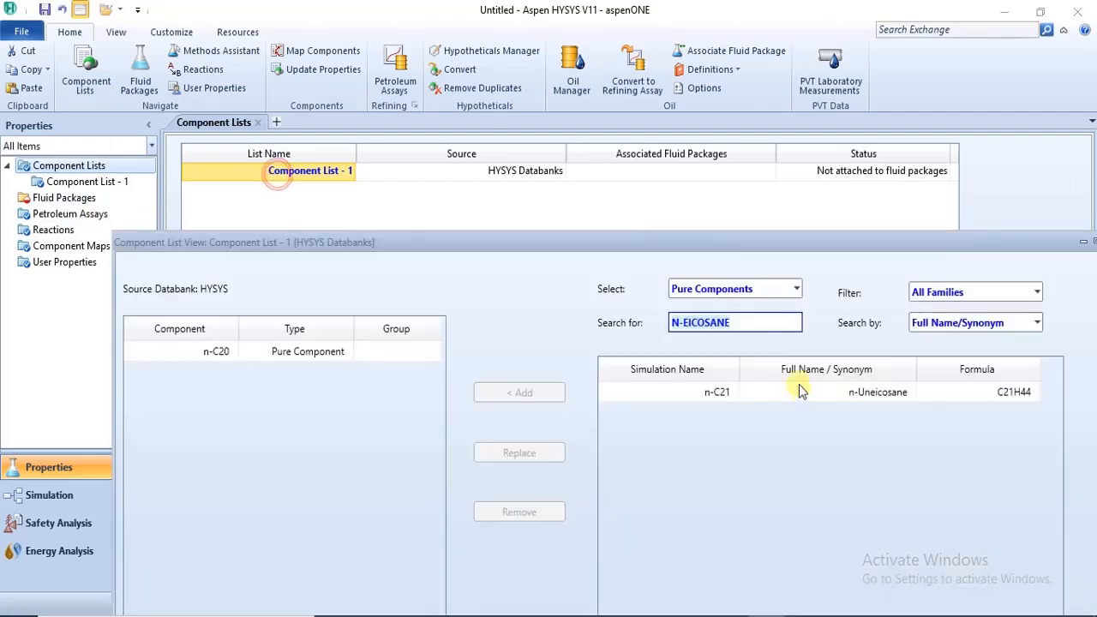
# Search the pure components by full name for BENZOTHIOPHENE.
pyautogui.press('BackSpace')
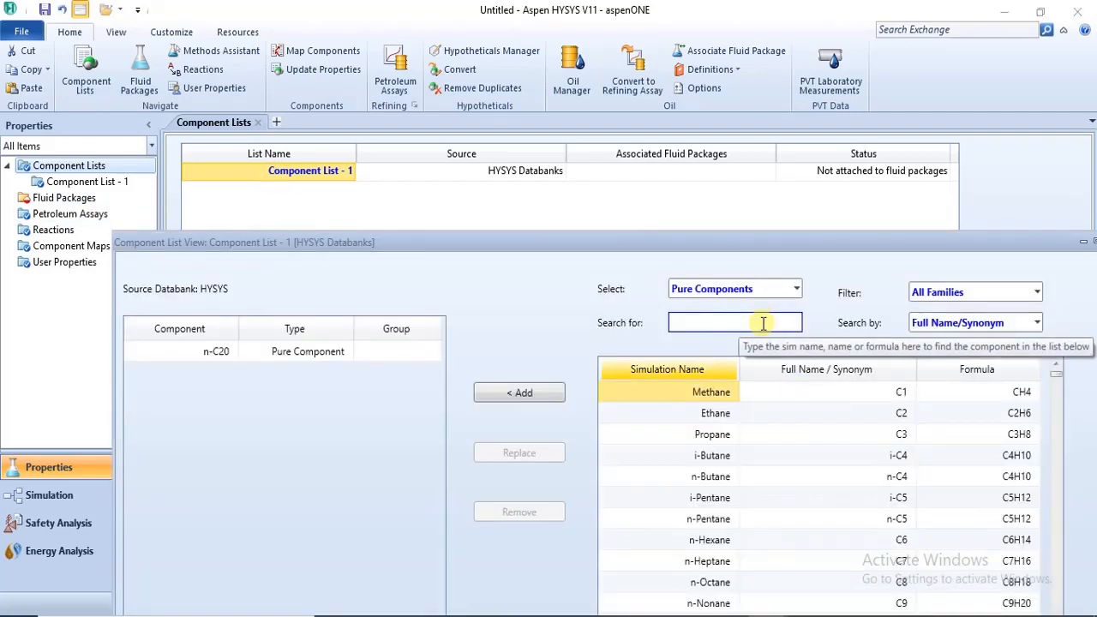
pyautogui.write('BE')
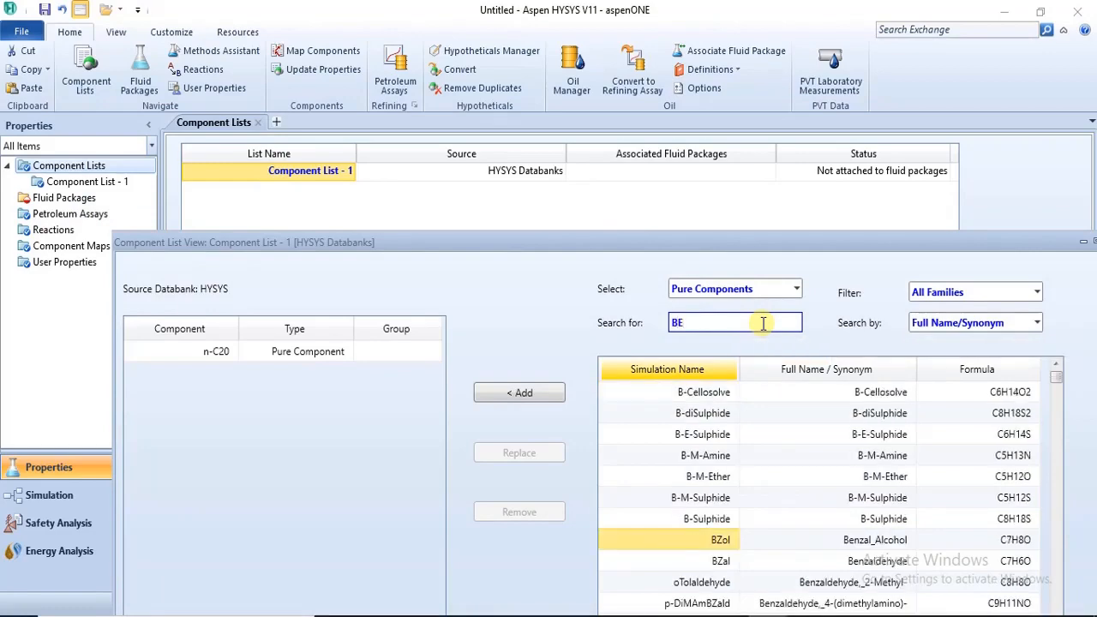
pyautogui.write('NOTH')
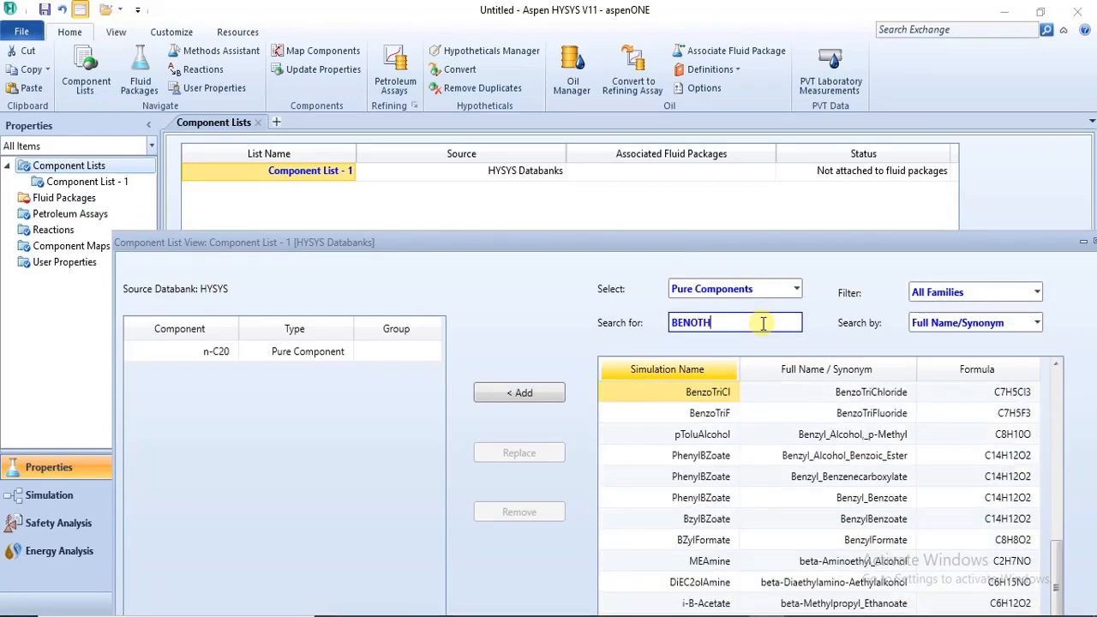
pyautogui.write('IOPHENE')
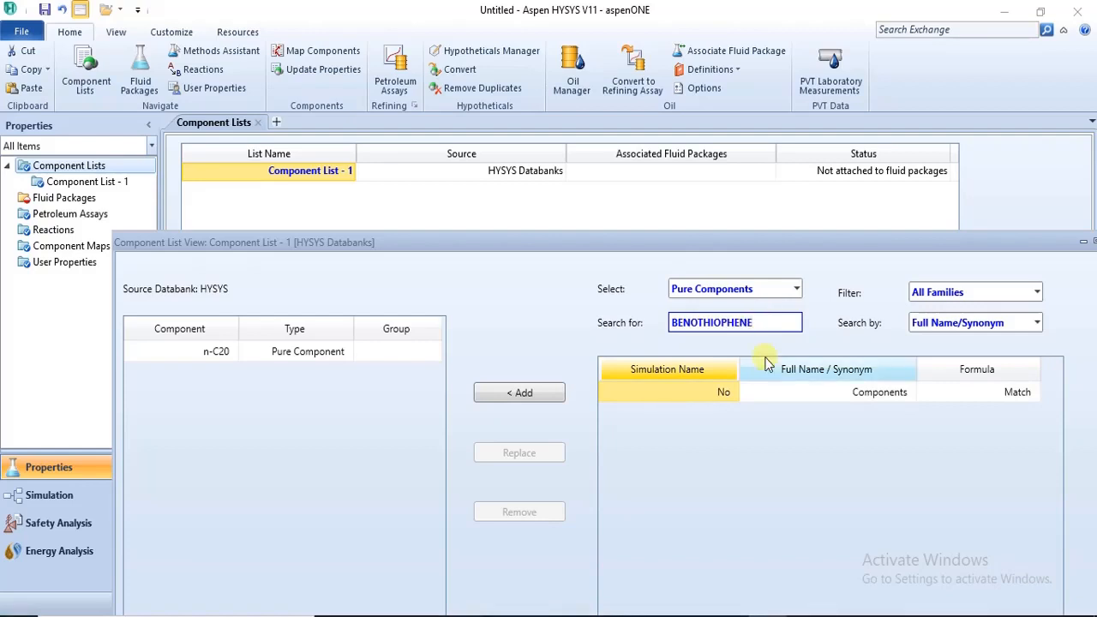
pyautogui.click(693, 324)
pyautogui.write('Z')
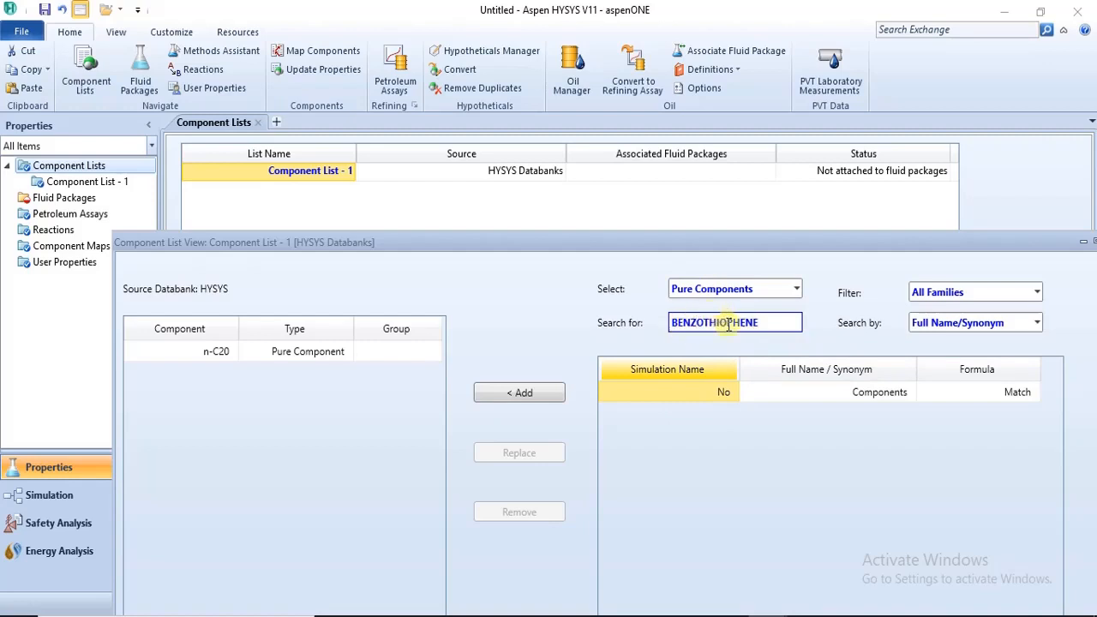
pyautogui.click(774, 327)
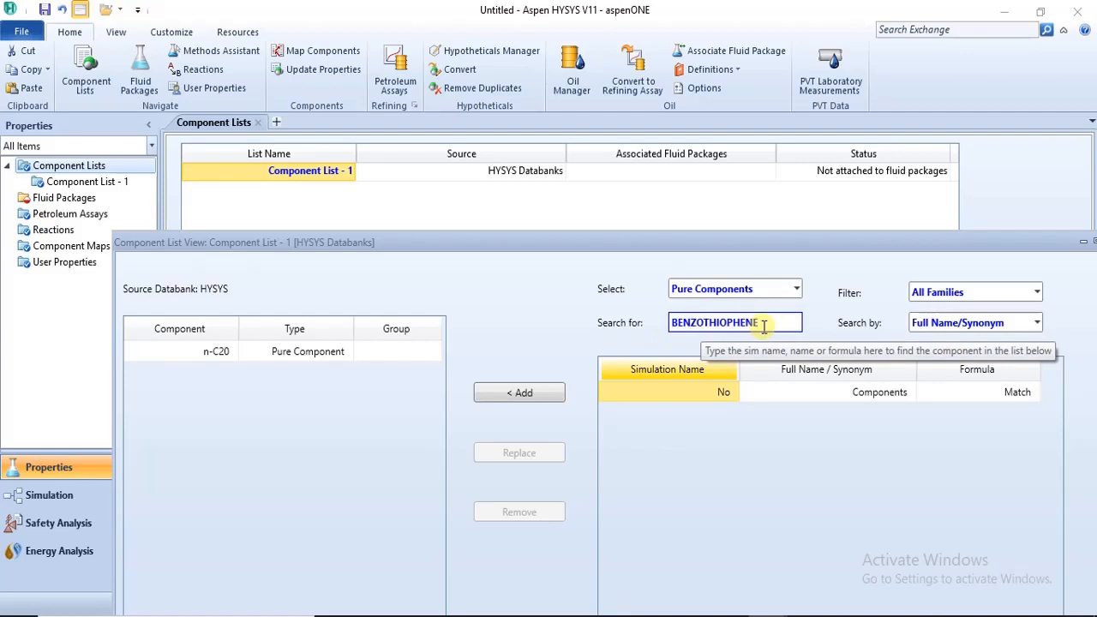
# Clear the component search text and set the search criterion to Formula.
pyautogui.press('BackSpace')
pyautogui.press('BackSpace')
pyautogui.press('BackSpace')
pyautogui.press('BackSpace')
pyautogui.press('BackSpace')
pyautogui.press('BackSpace')
pyautogui.press('BackSpace')
pyautogui.press('BackSpace')
pyautogui.press('BackSpace')
pyautogui.press('BackSpace')
pyautogui.press('BackSpace')
pyautogui.press('BackSpace')
pyautogui.press('BackSpace')
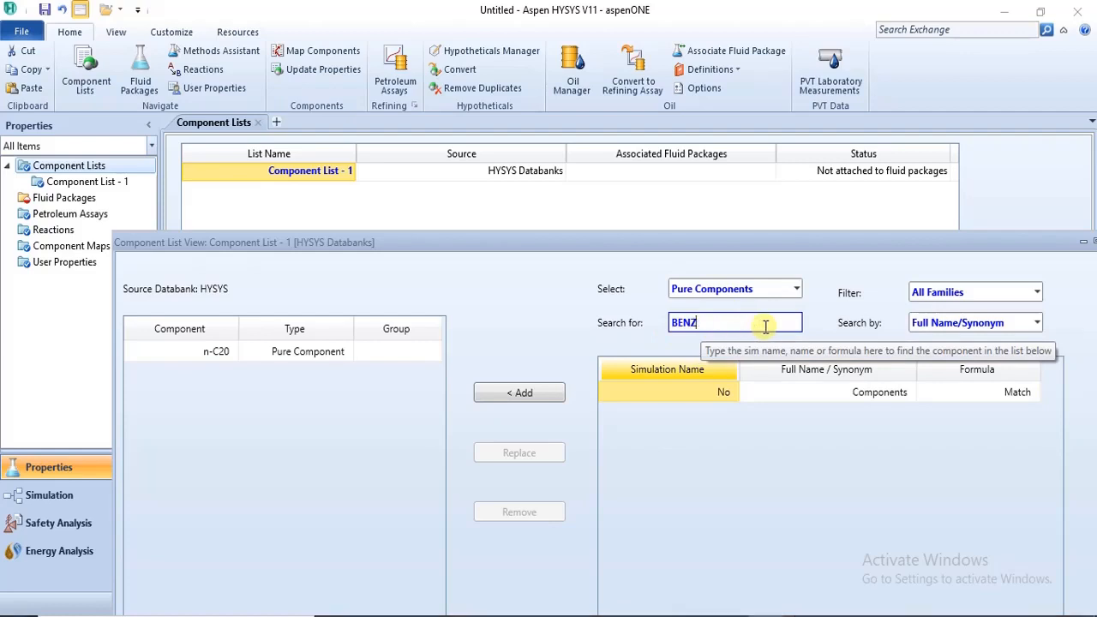
pyautogui.click(1037, 322)
pyautogui.click(1016, 383)
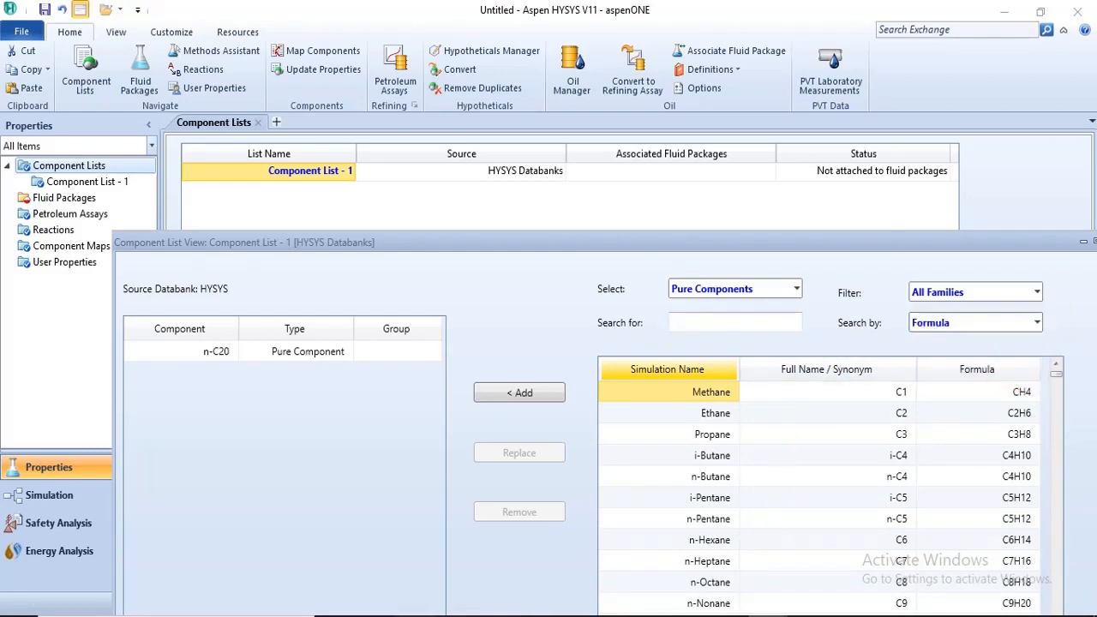
# Check the benzothiophene formula in the browser PDF and search the pure components in Aspen HYSYS for C8H6S.
pyautogui.click(417, 615)
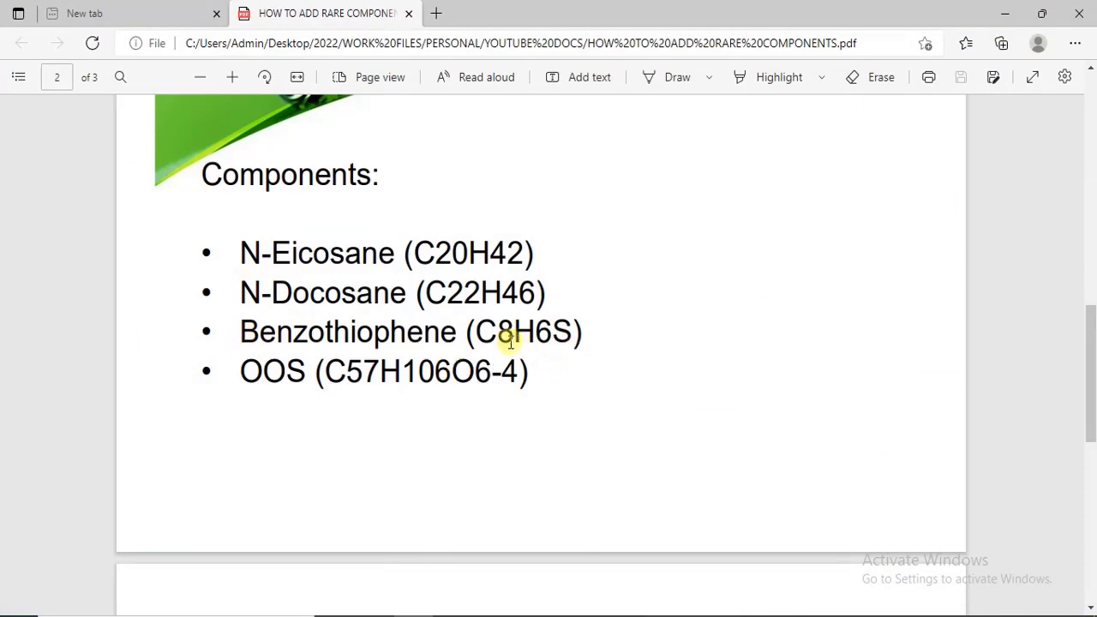
pyautogui.moveTo(769, 612)
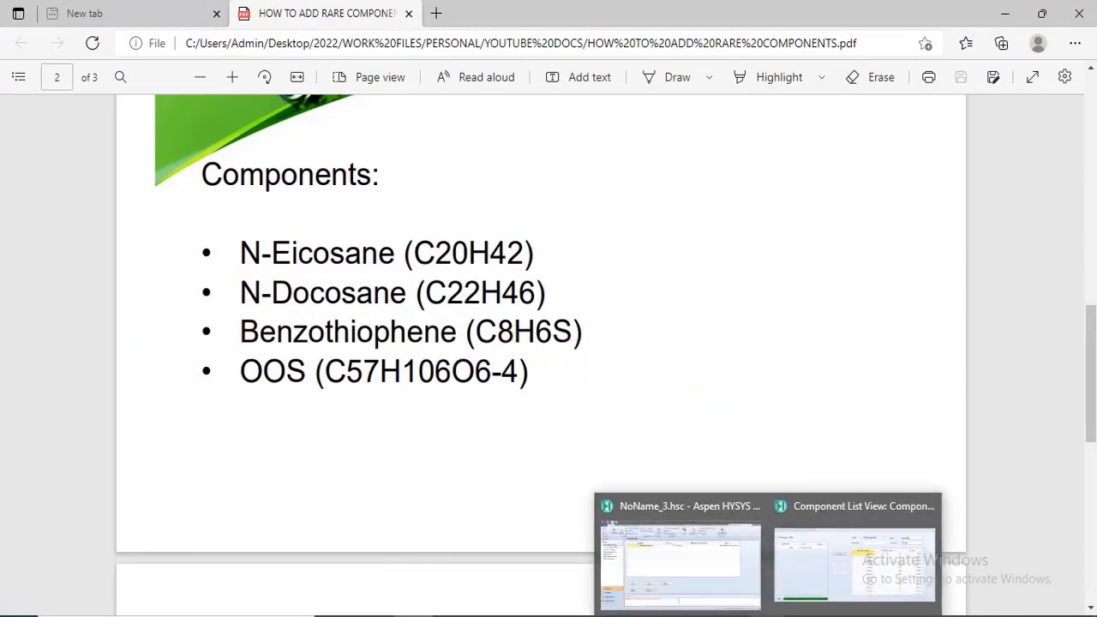
pyautogui.click(788, 576)
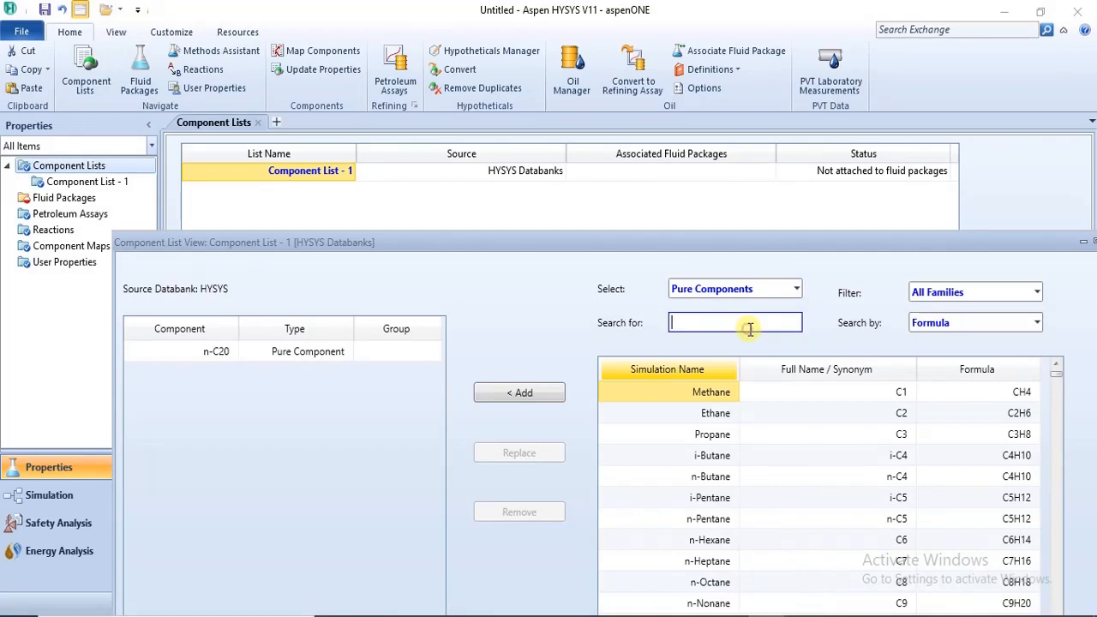
pyautogui.write('CH')
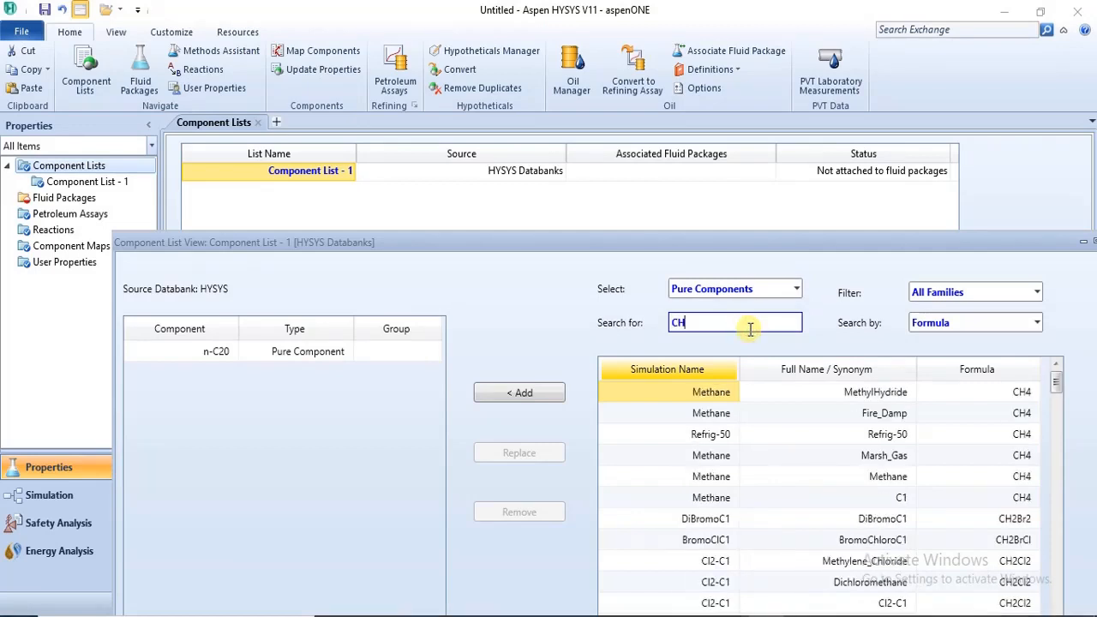
pyautogui.moveTo(450, 615)
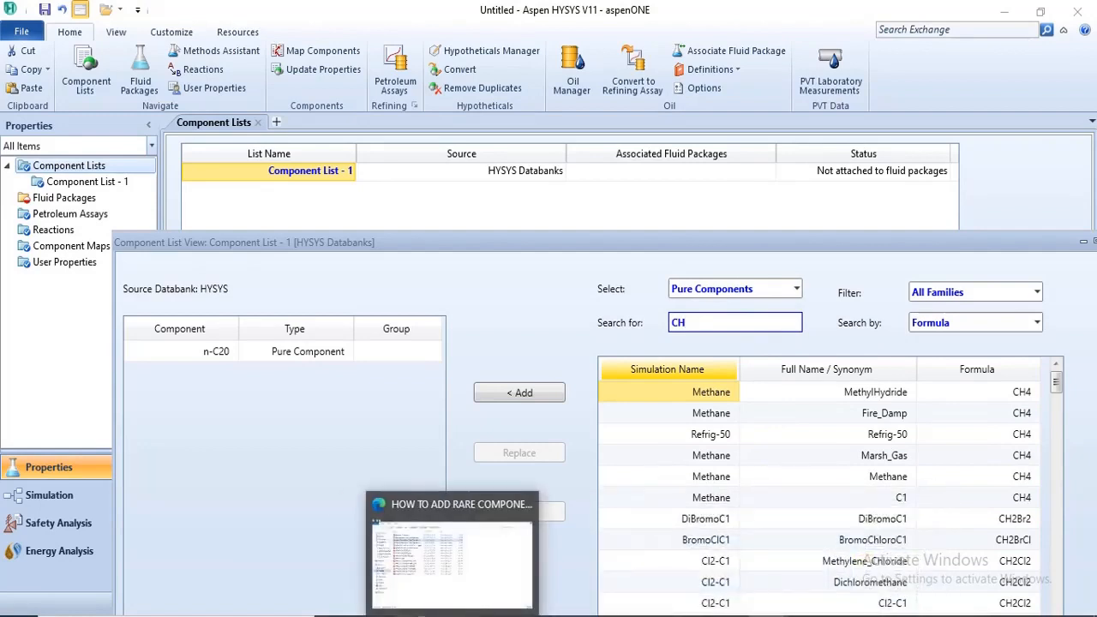
pyautogui.click(441, 561)
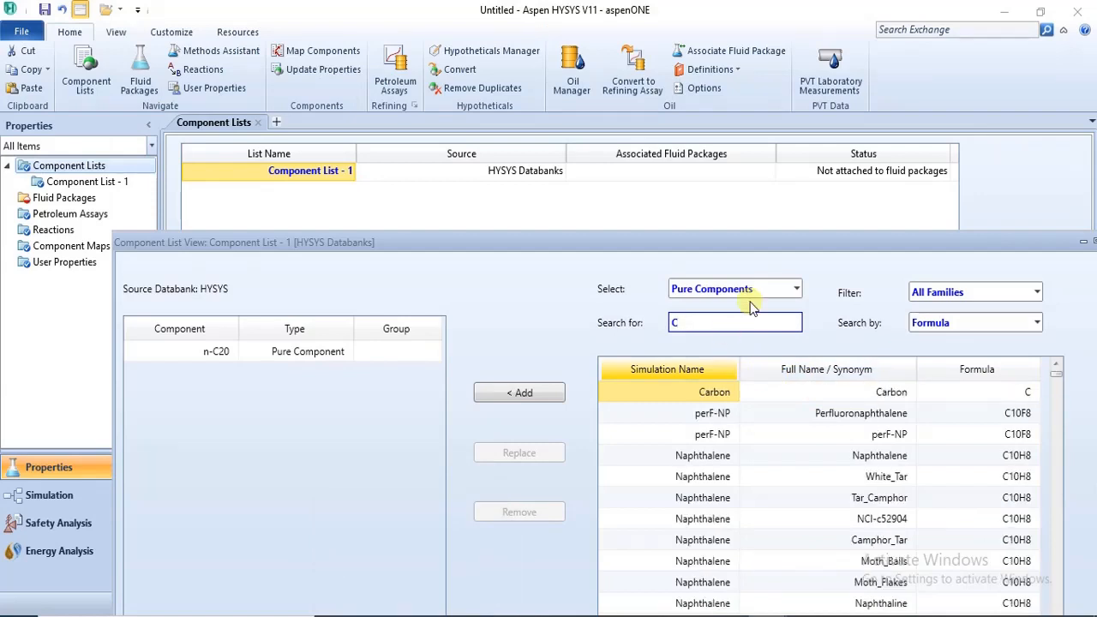
pyautogui.write('H6S')
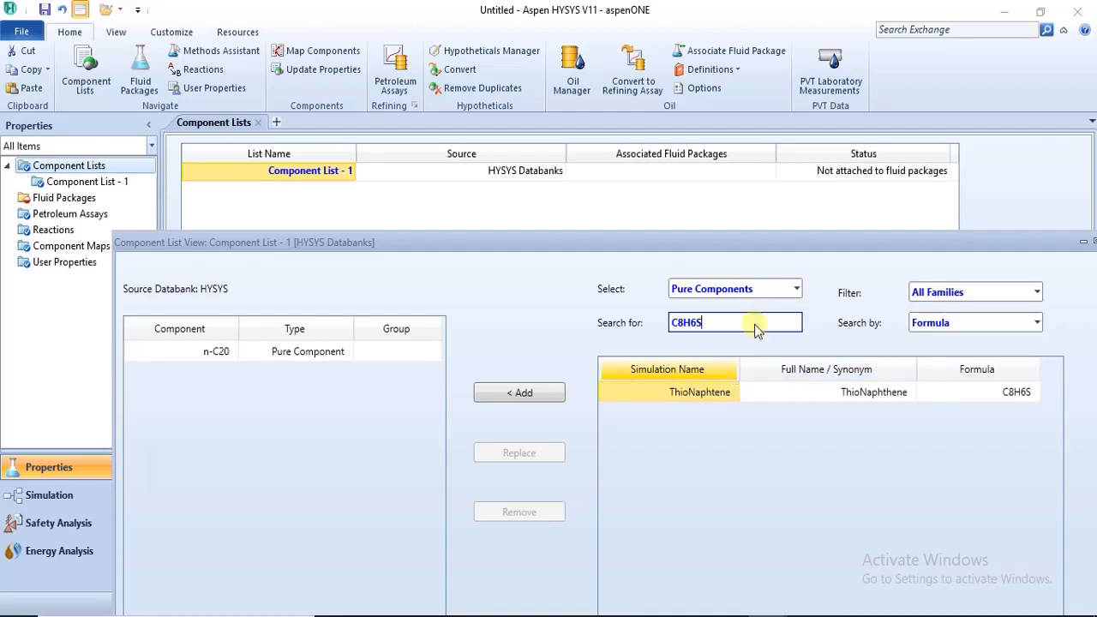
pyautogui.moveTo(763, 239); pyautogui.dragTo(695, 224)
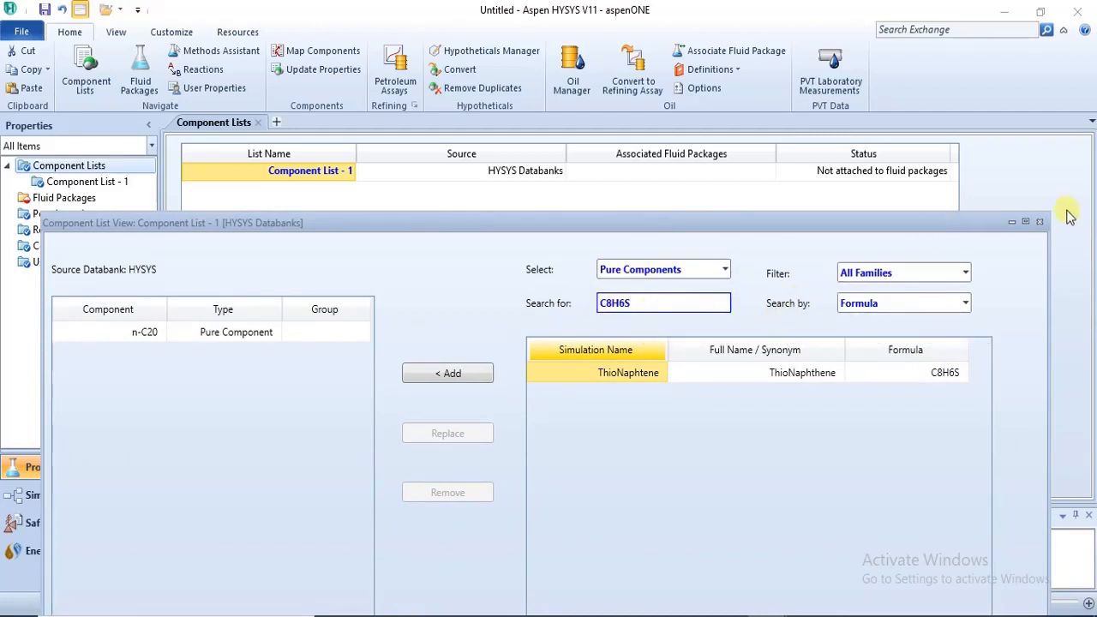
# Close the Component List - 1 view and launch a second instance of Aspen HYSYS V11.
pyautogui.click(1038, 223)
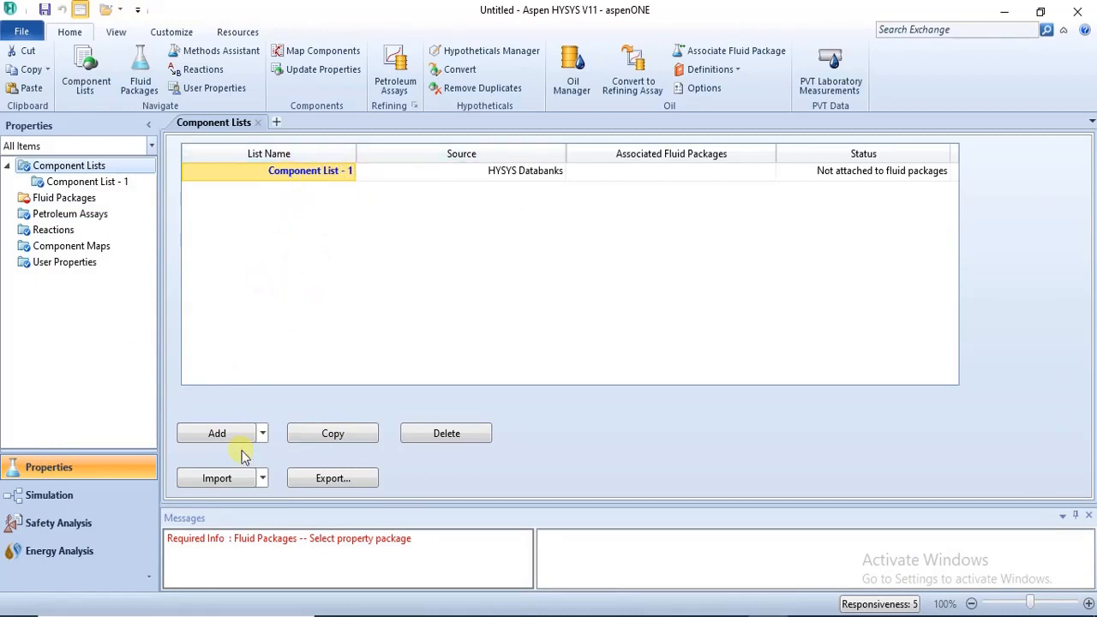
pyautogui.click(264, 435)
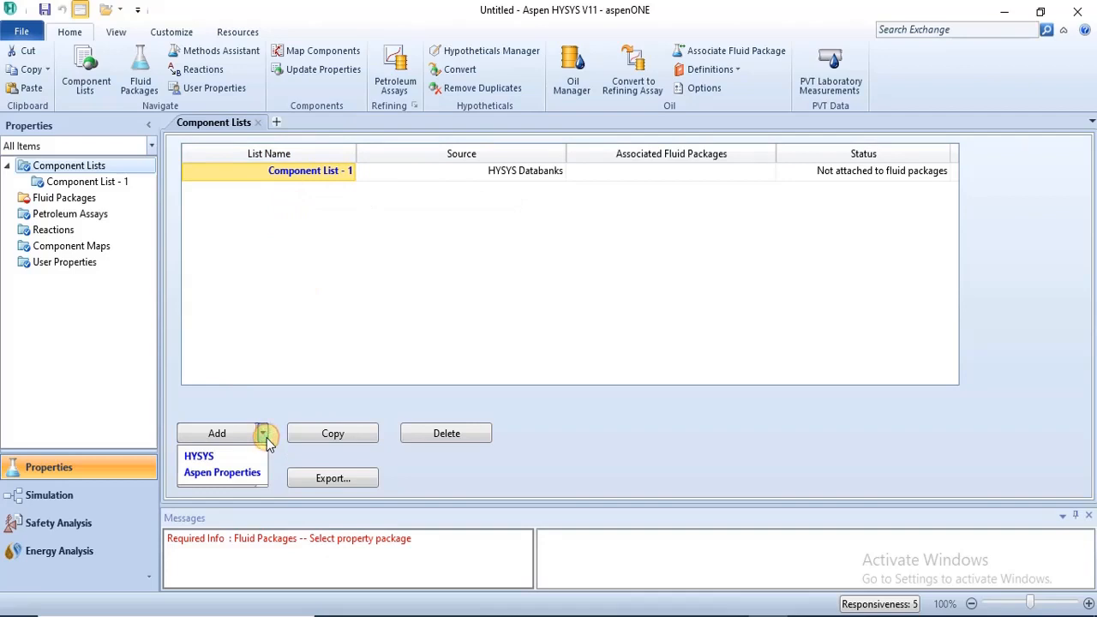
pyautogui.click(291, 350)
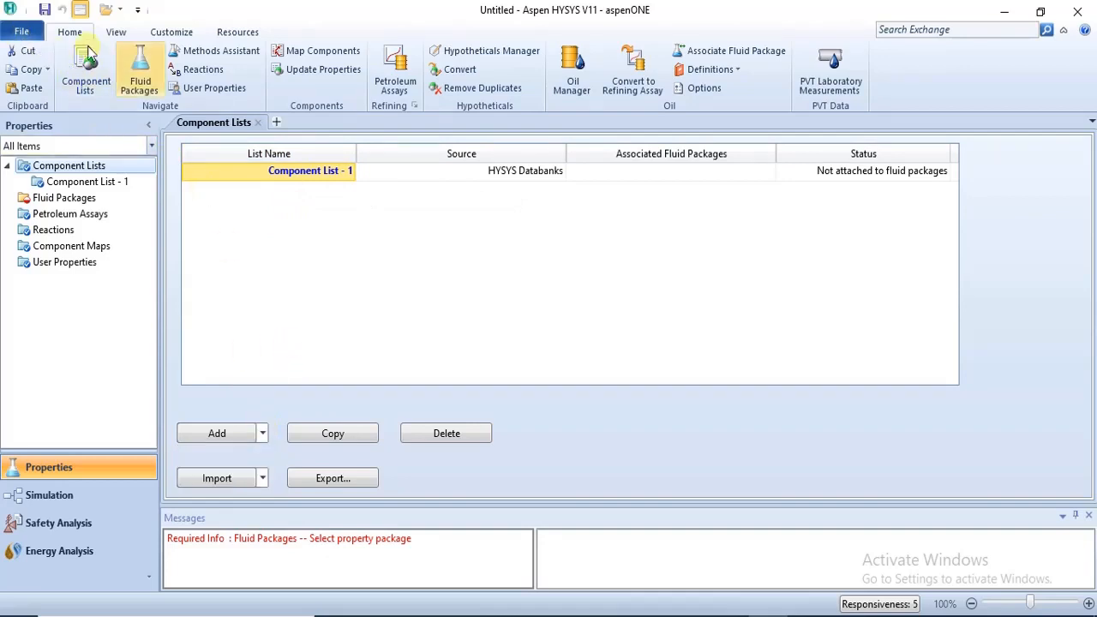
pyautogui.press('super+s')
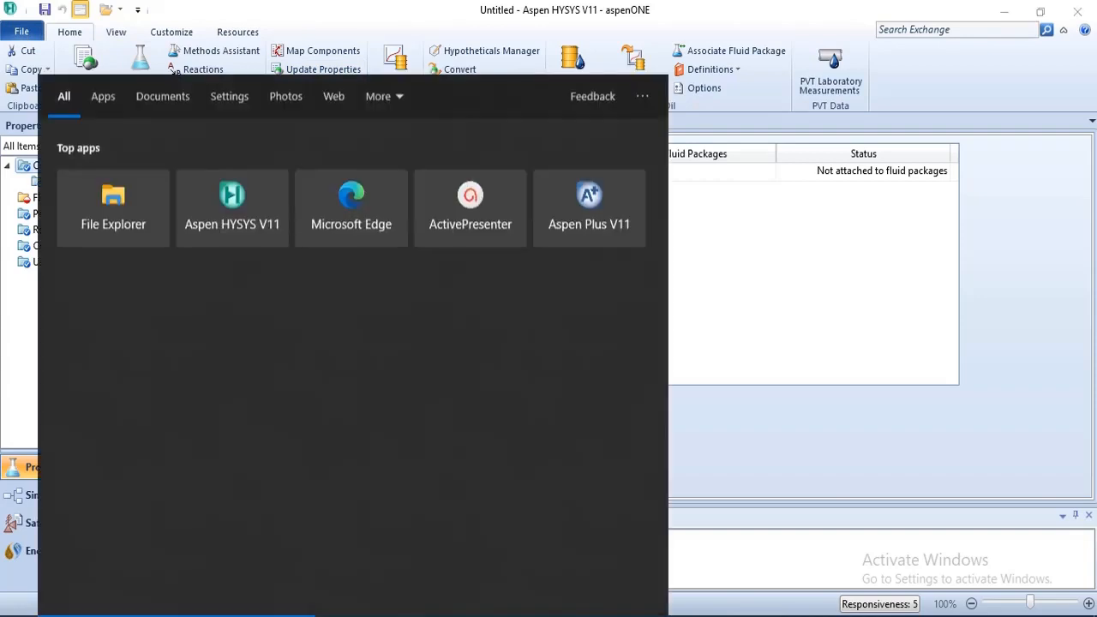
pyautogui.write('AS')
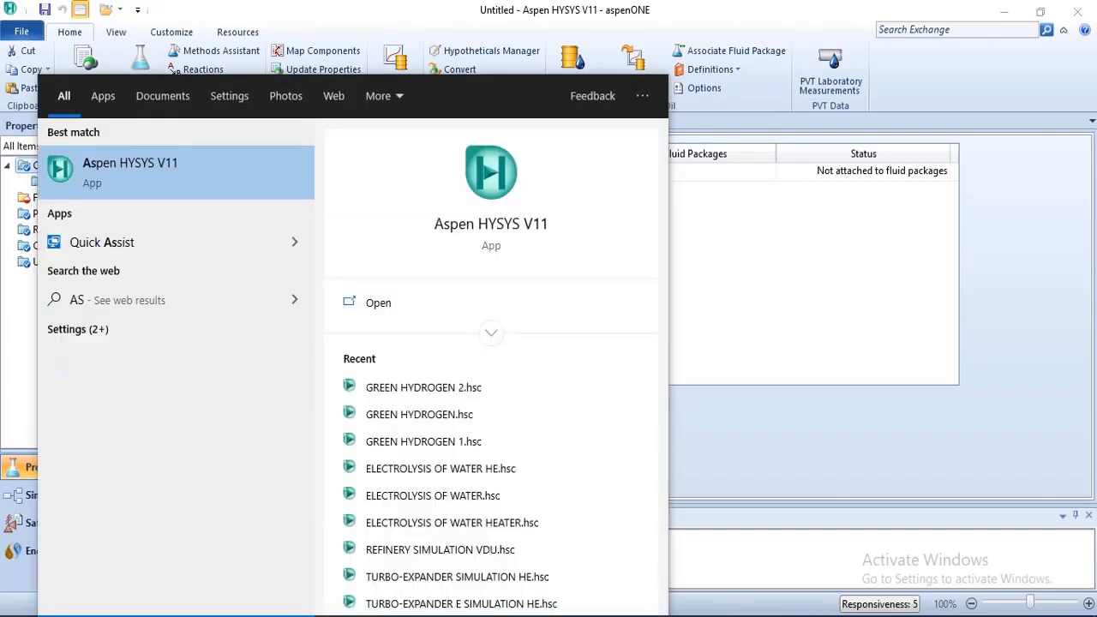
pyautogui.write('p')
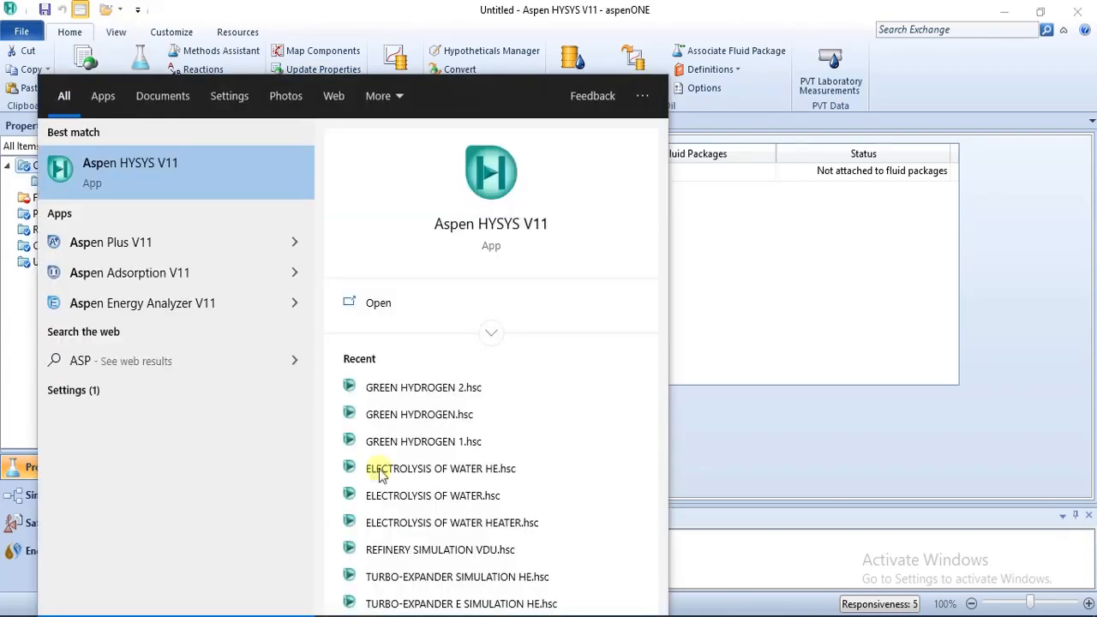
pyautogui.click(266, 185)
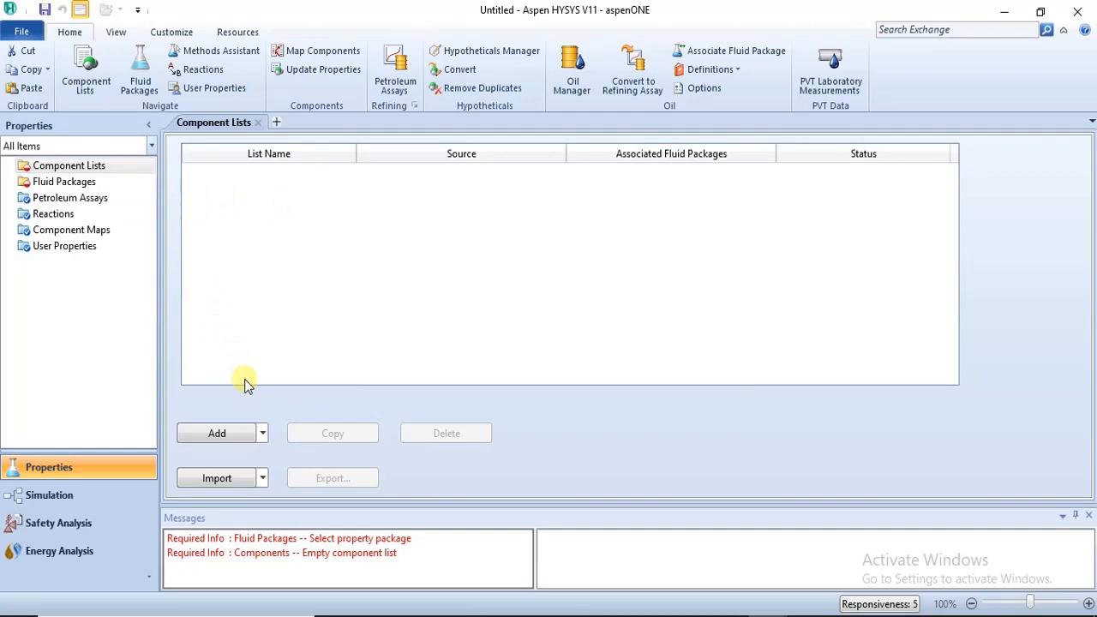
# Add a component list to the new case that uses Aspen Properties as its source databank.
pyautogui.click(263, 433)
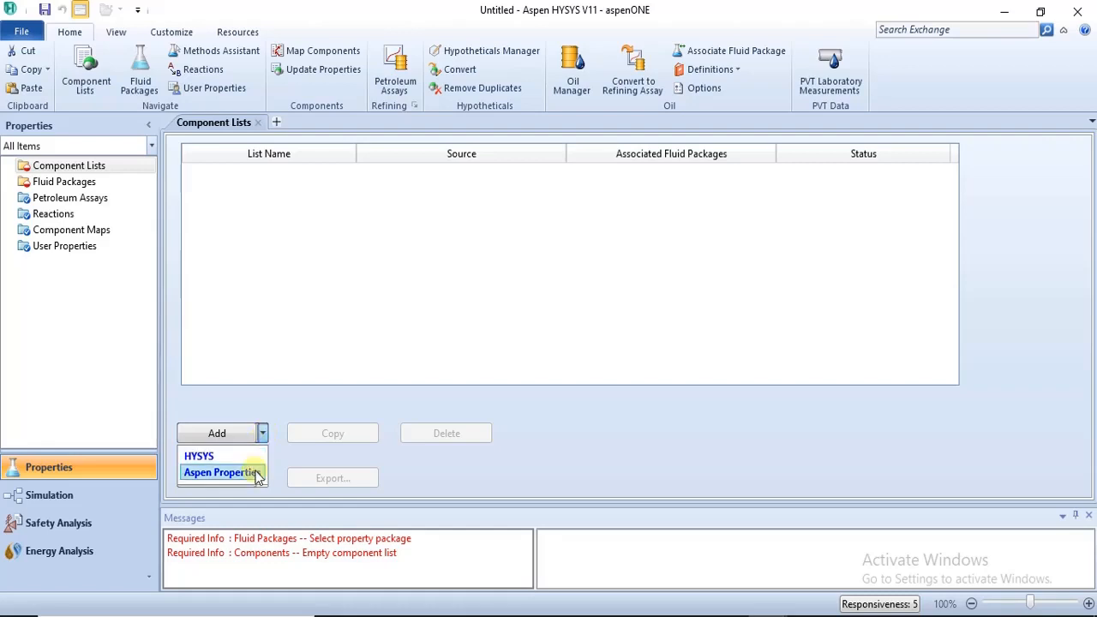
pyautogui.click(255, 472)
pyautogui.click(257, 478)
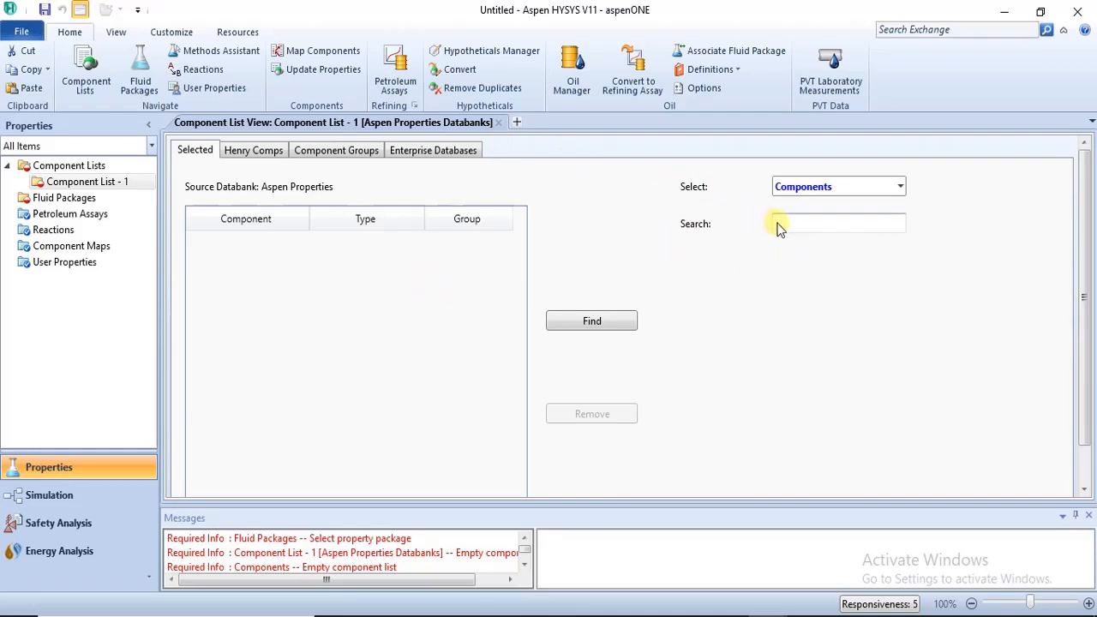
# Find BENZOTHIOPHENE in the Aspen Properties databank and add it to the component list.
pyautogui.click(810, 224)
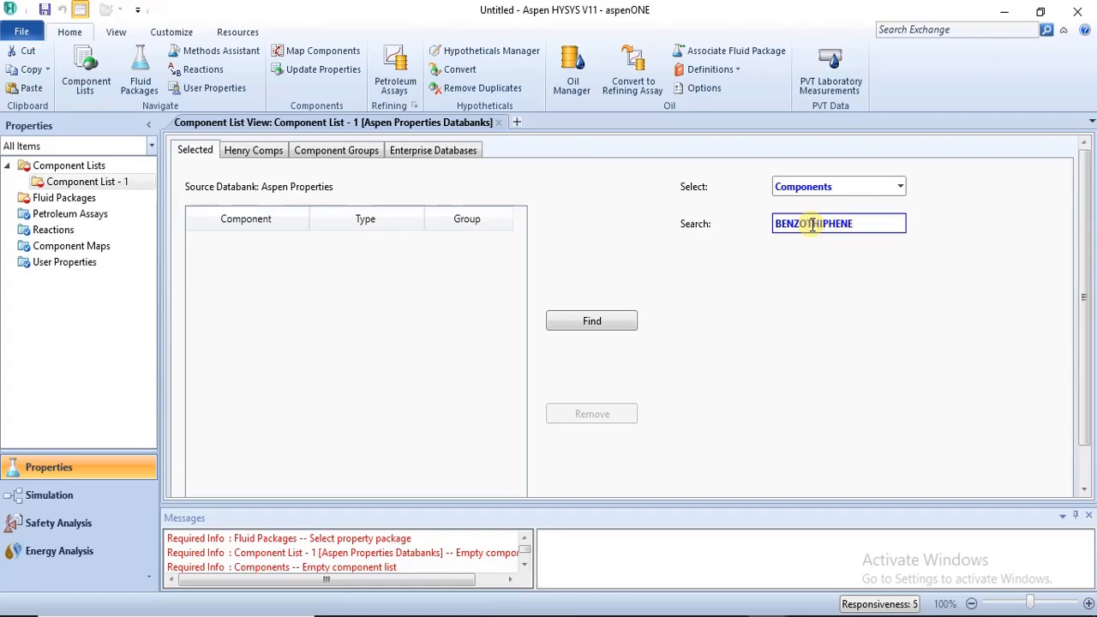
pyautogui.doubleClick(812, 225)
pyautogui.press('Return')
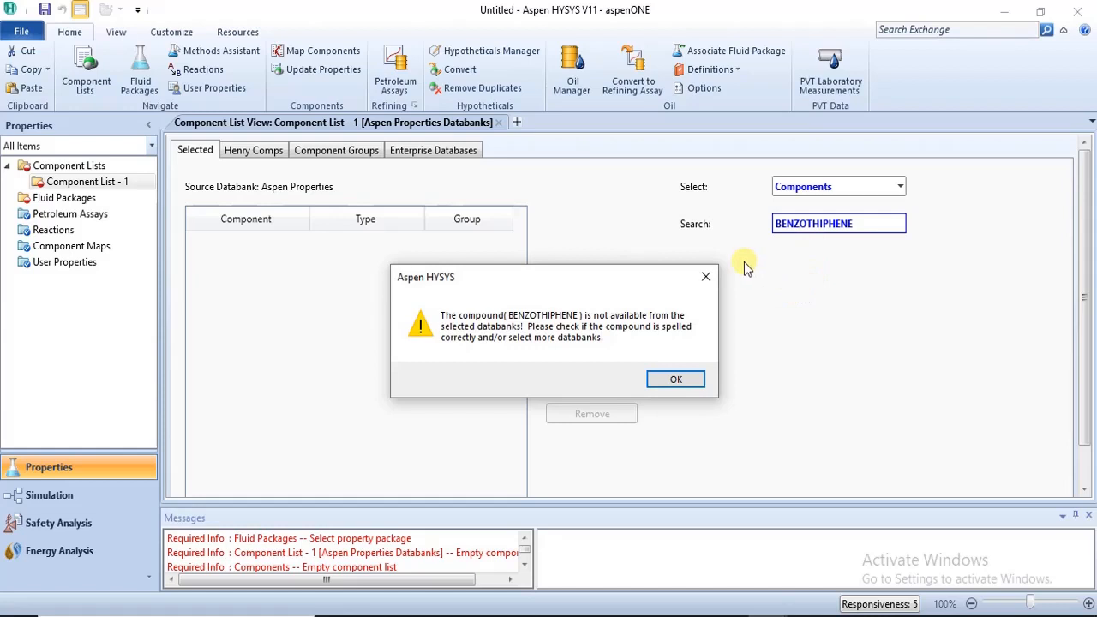
pyautogui.click(707, 276)
pyautogui.press('BackSpace')
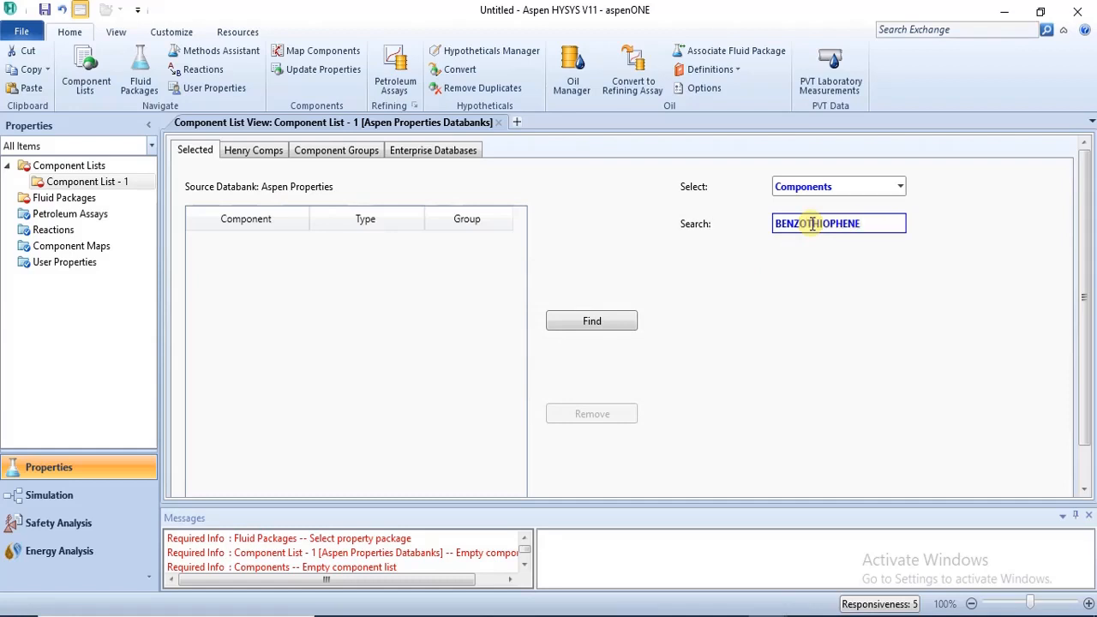
pyautogui.press('Return')
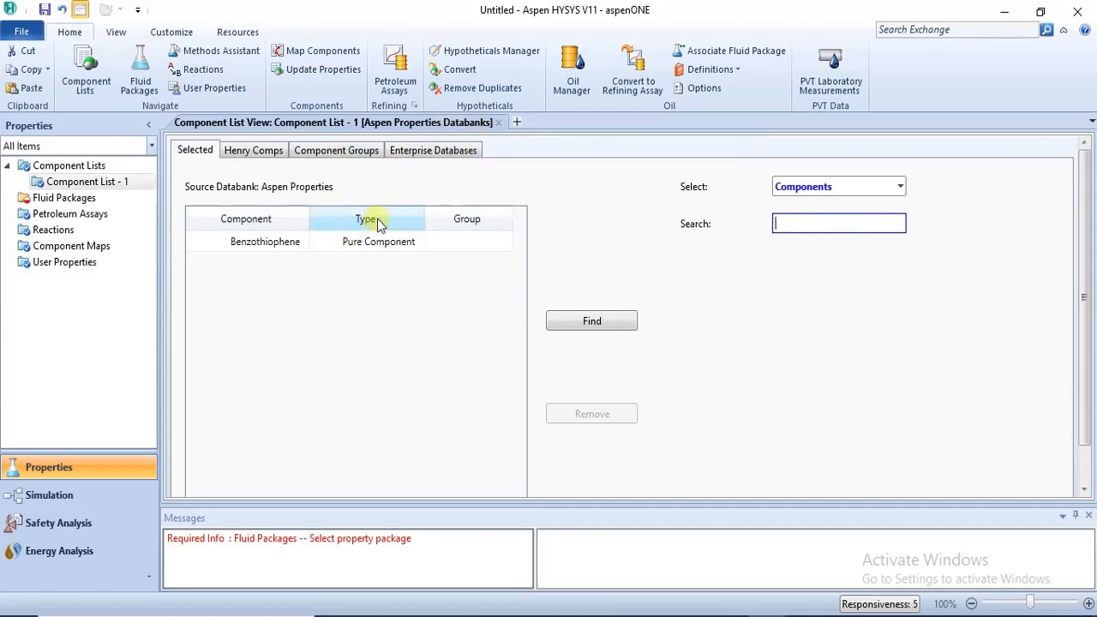
# Examine the Benzothiophene component's identification, critical, point, temperature-dependent and user properties.
pyautogui.doubleClick(254, 246)
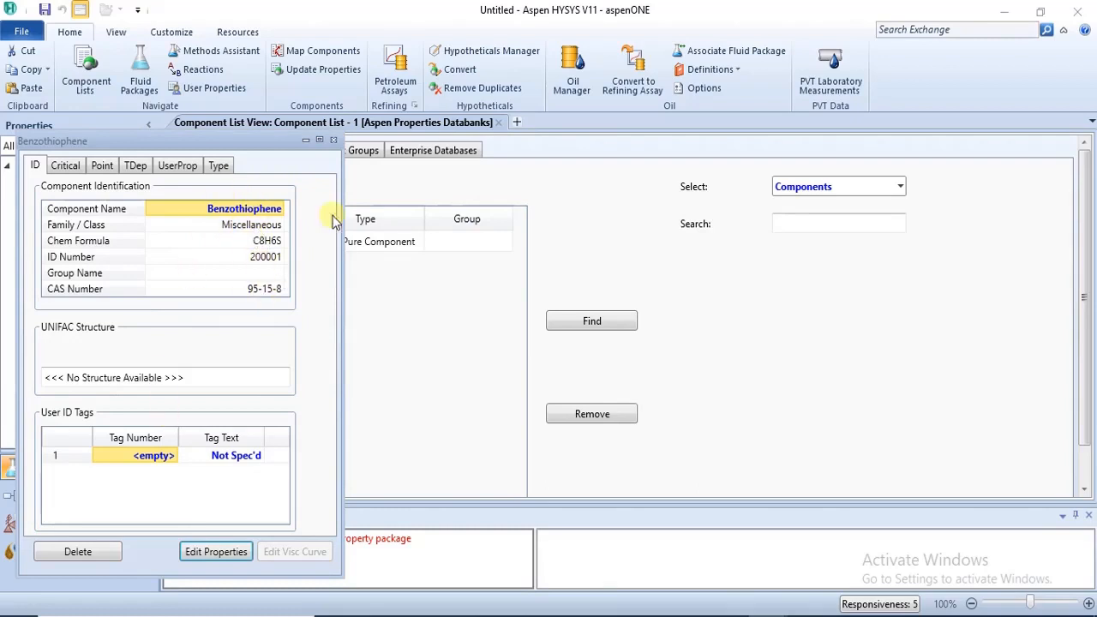
pyautogui.click(334, 139)
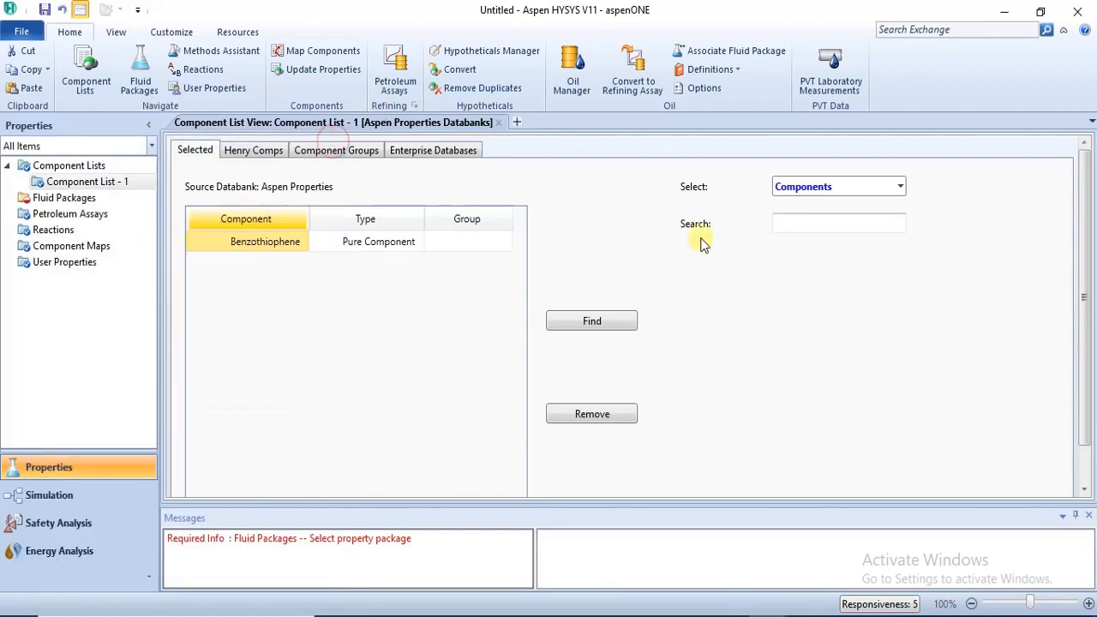
pyautogui.doubleClick(250, 244)
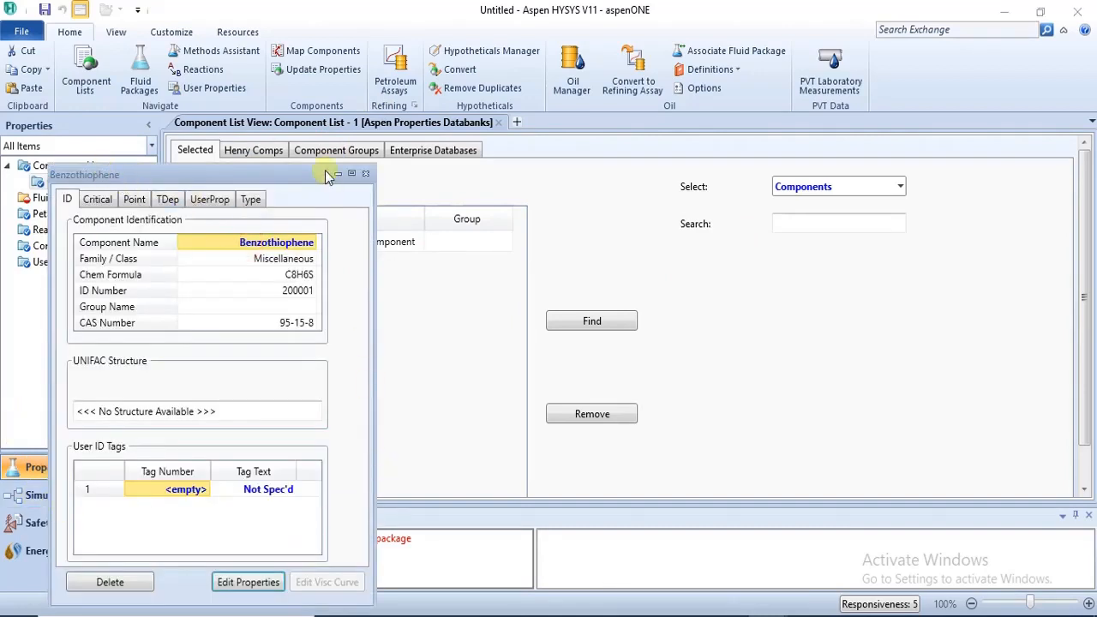
pyautogui.click(92, 202)
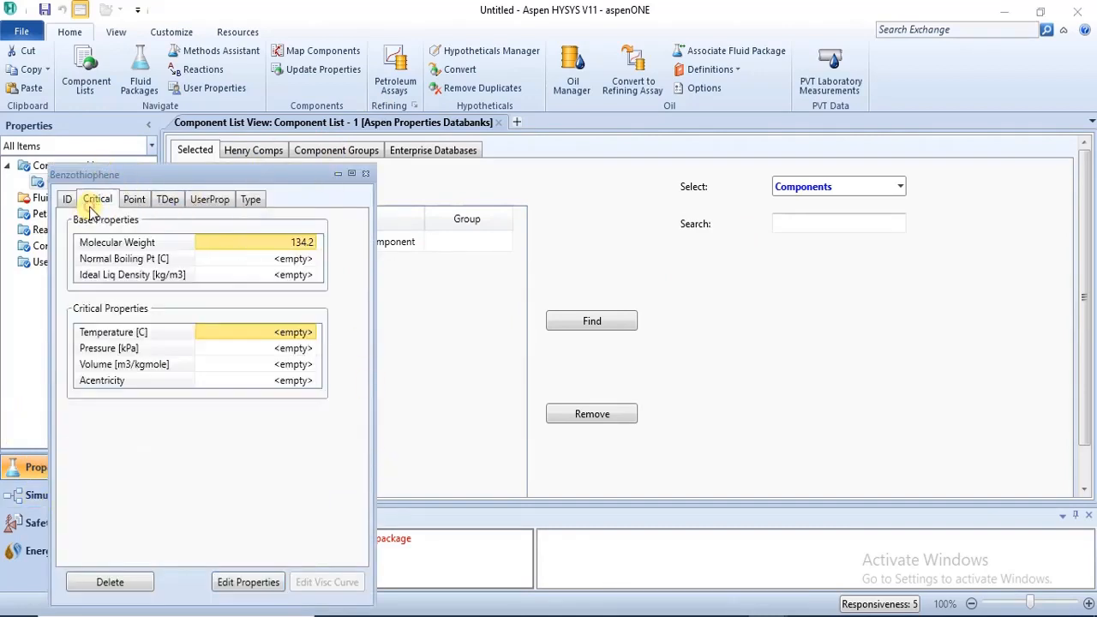
pyautogui.click(140, 200)
pyautogui.click(168, 201)
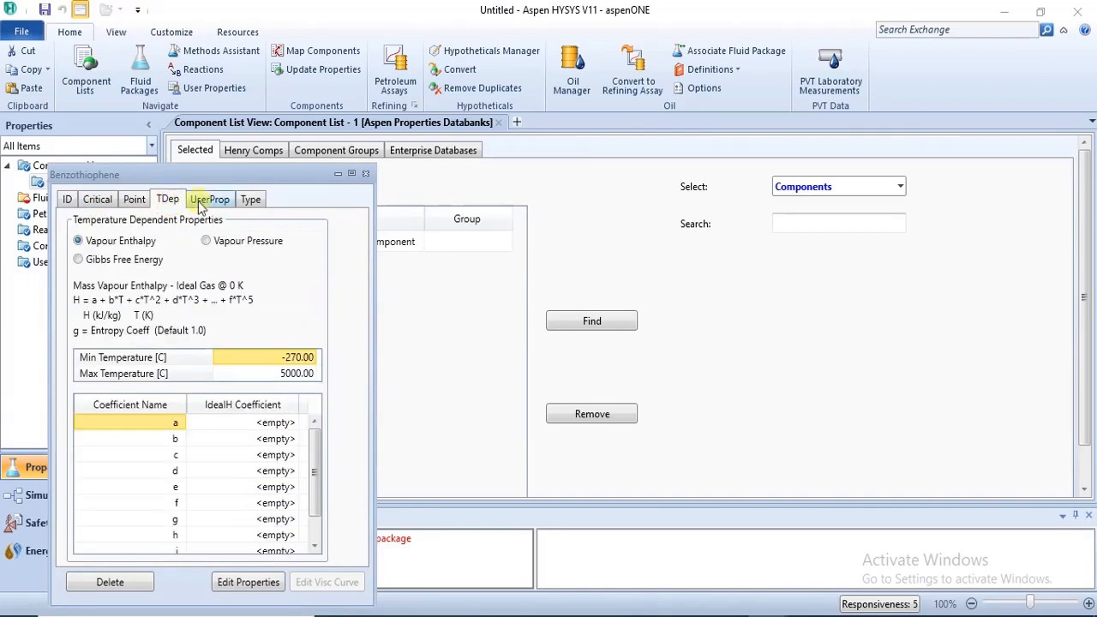
pyautogui.click(206, 202)
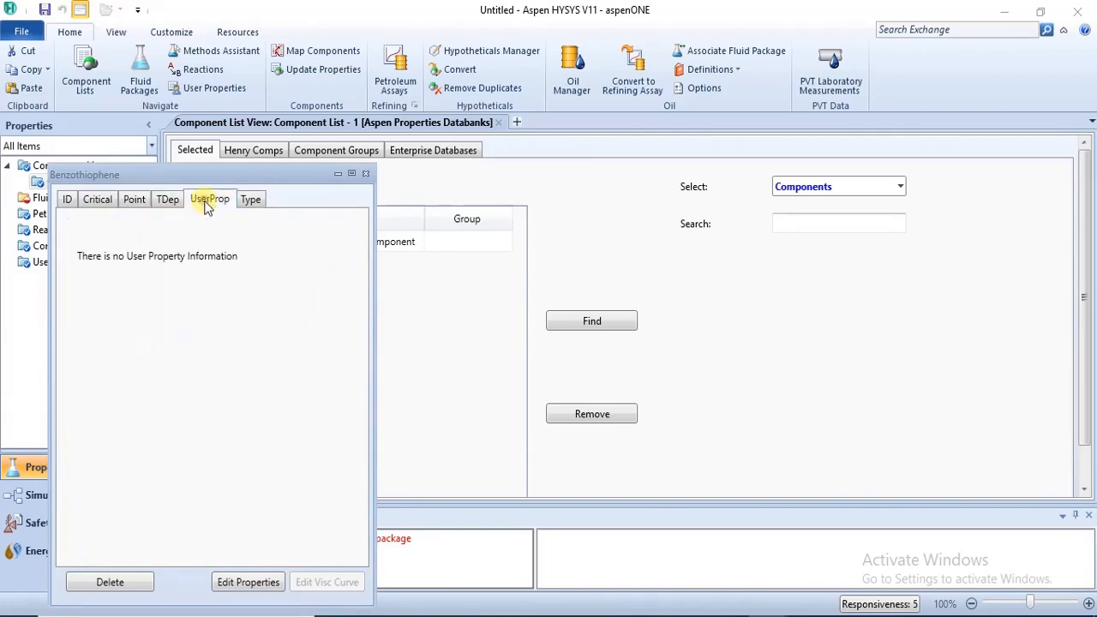
pyautogui.click(364, 175)
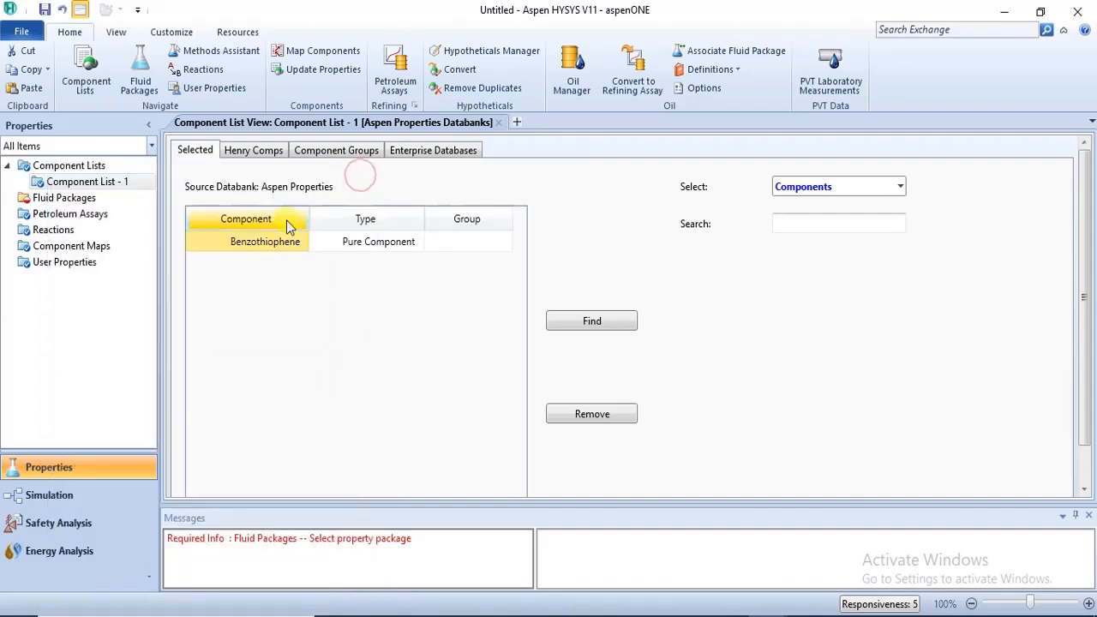
pyautogui.doubleClick(250, 243)
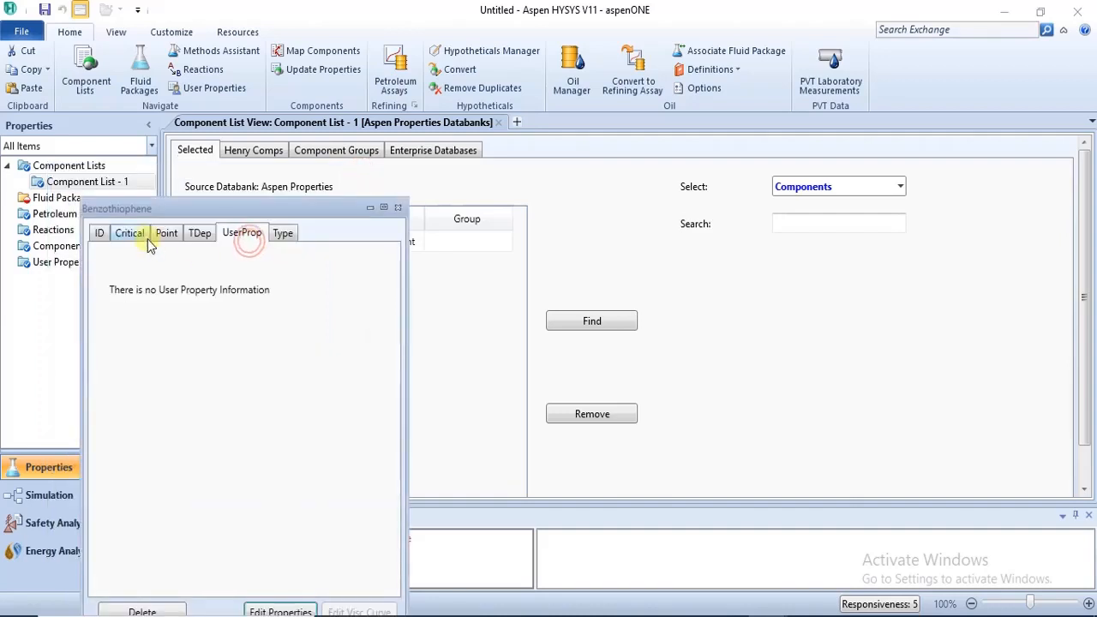
pyautogui.click(100, 230)
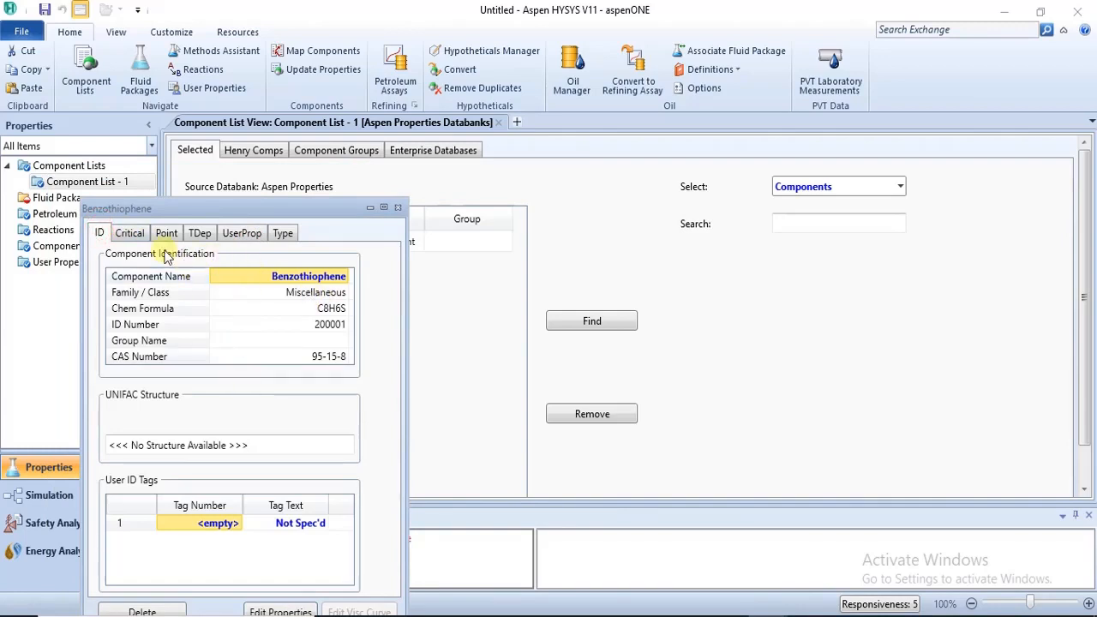
pyautogui.click(398, 209)
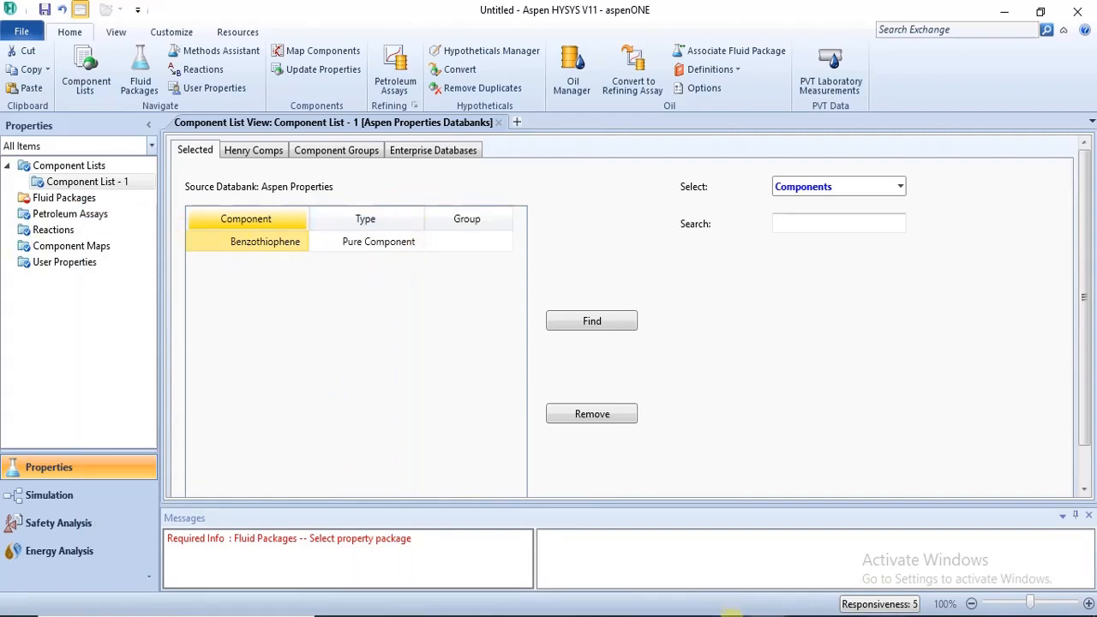
# Compare with the C8H6S search results in the first HYSYS case's Component List - 1, and return to the Aspen Properties case.
pyautogui.click(718, 570)
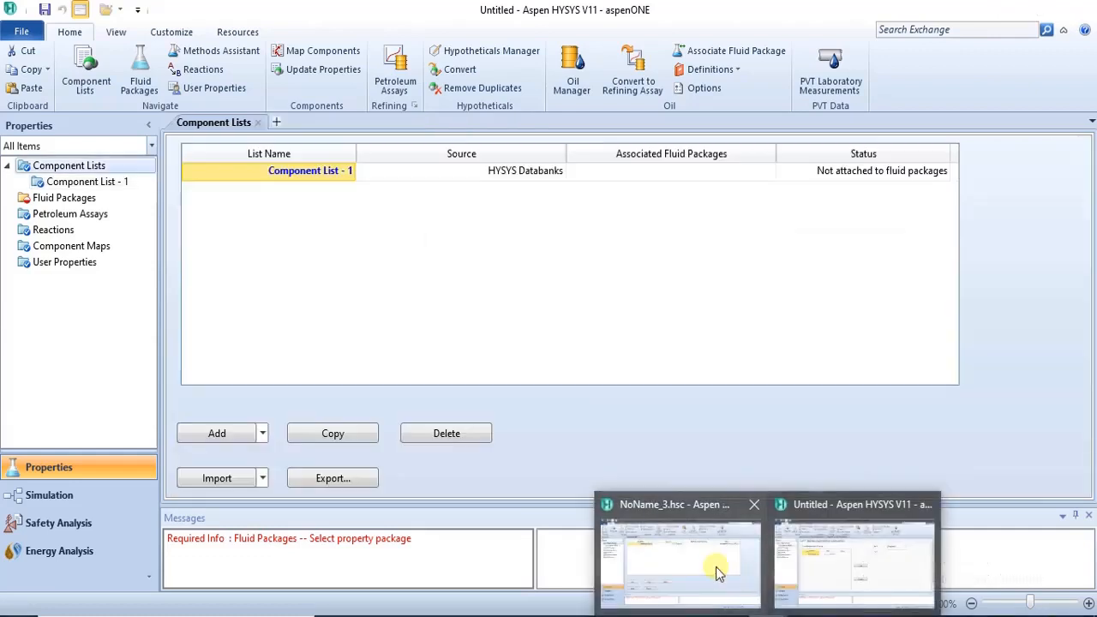
pyautogui.doubleClick(302, 171)
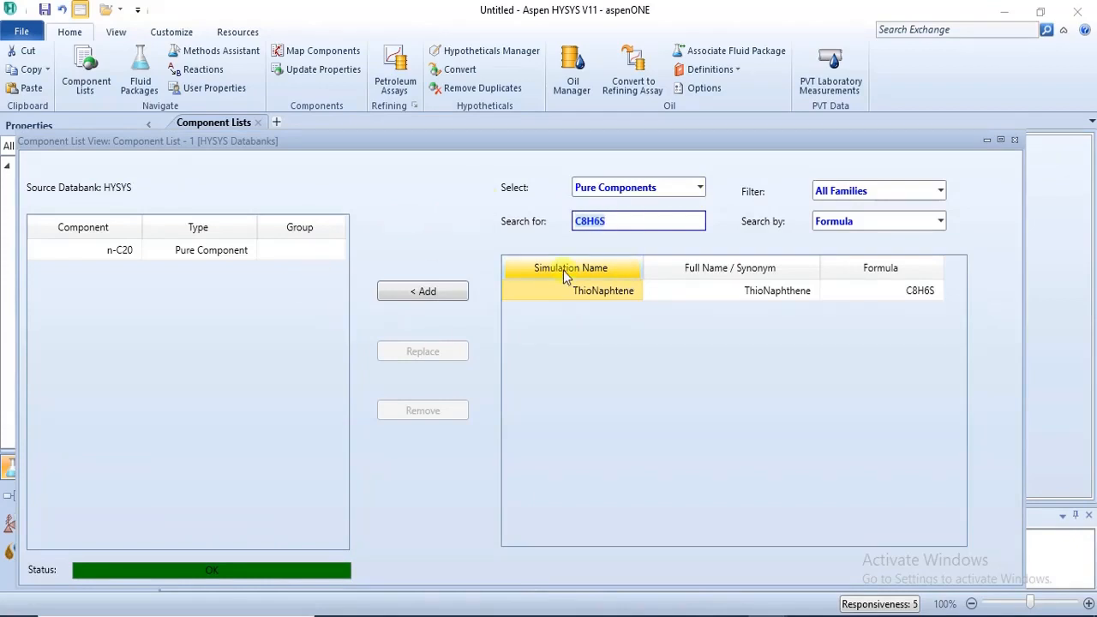
pyautogui.moveTo(767, 616)
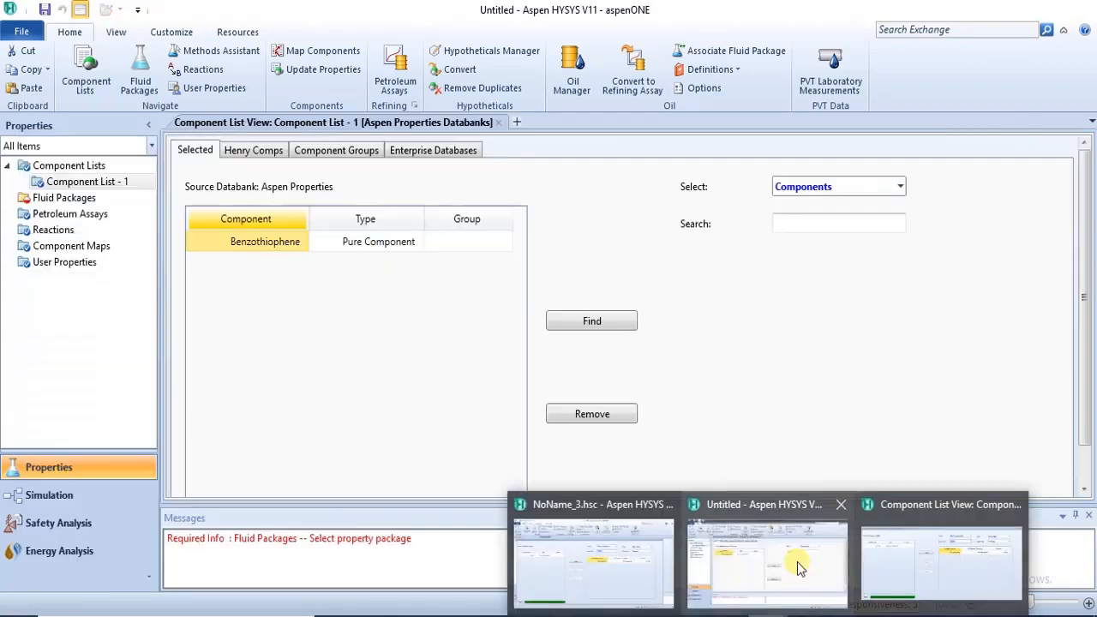
pyautogui.click(797, 566)
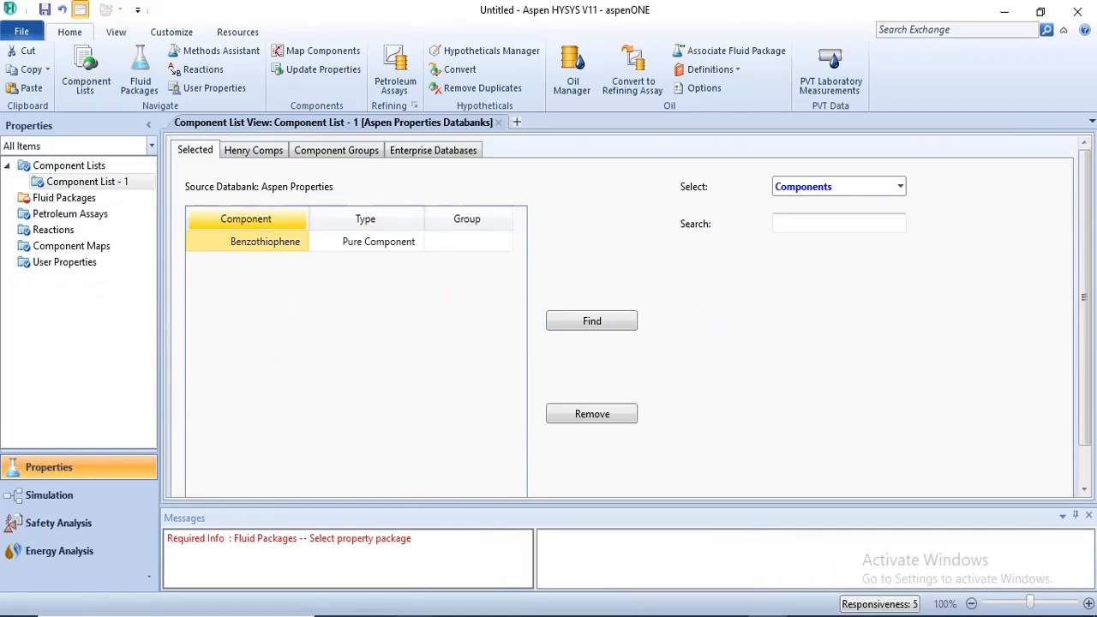
# Check the component names in the browser PDF and add N-EICOSANE to the Aspen Properties component list.
pyautogui.moveTo(413, 616)
pyautogui.moveTo(388, 561)
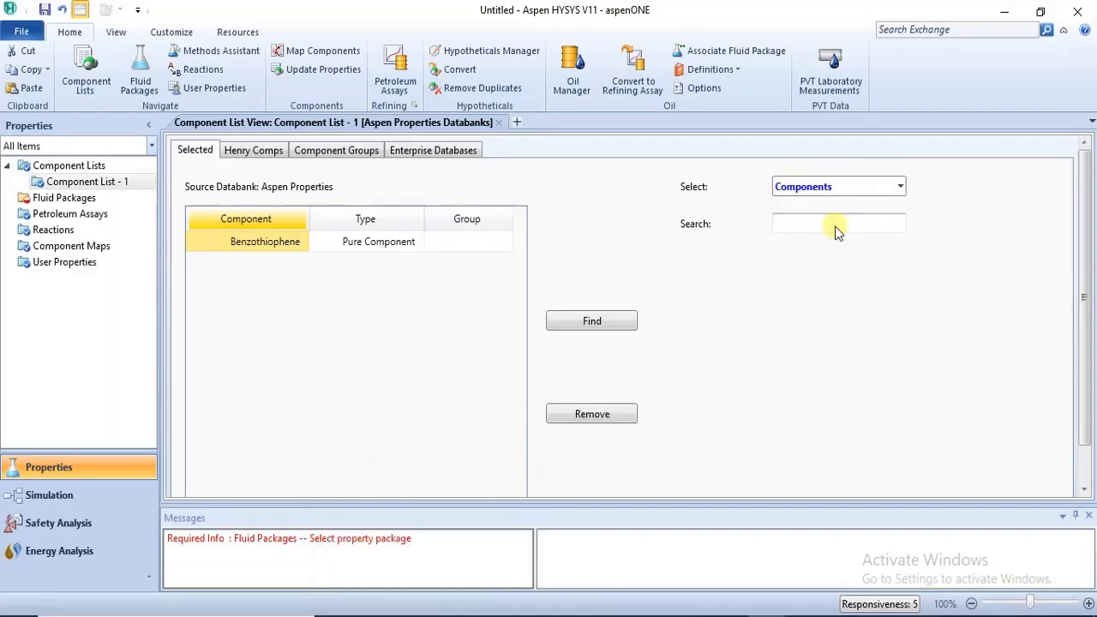
pyautogui.click(836, 226)
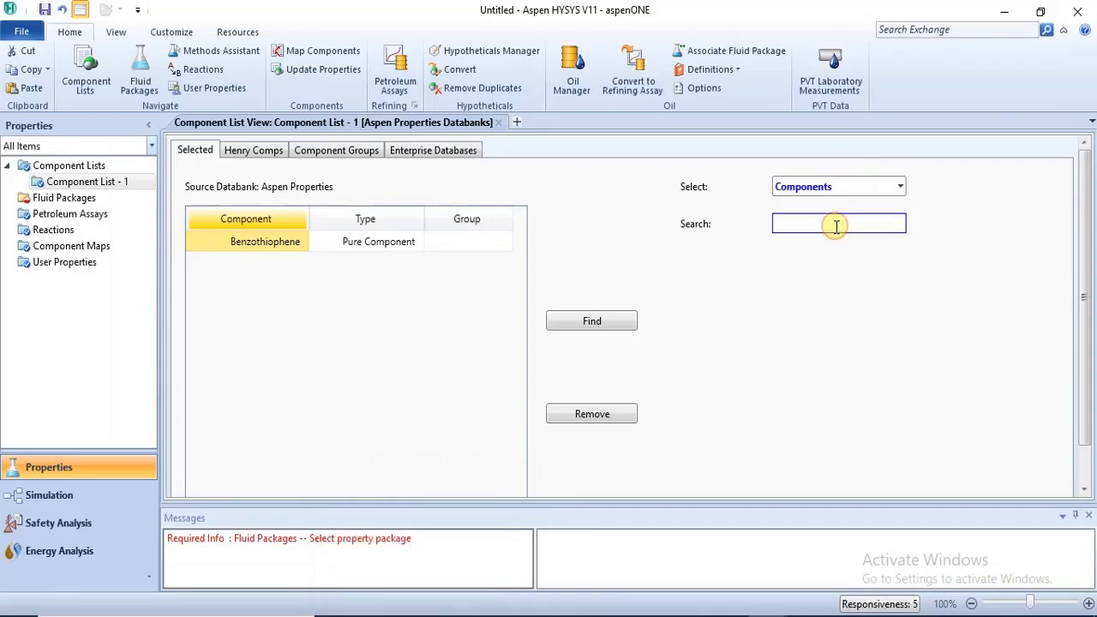
pyautogui.write('N')
pyautogui.write('-')
pyautogui.write('El')
pyautogui.write('COSAN')
pyautogui.write('E')
pyautogui.press('Return')
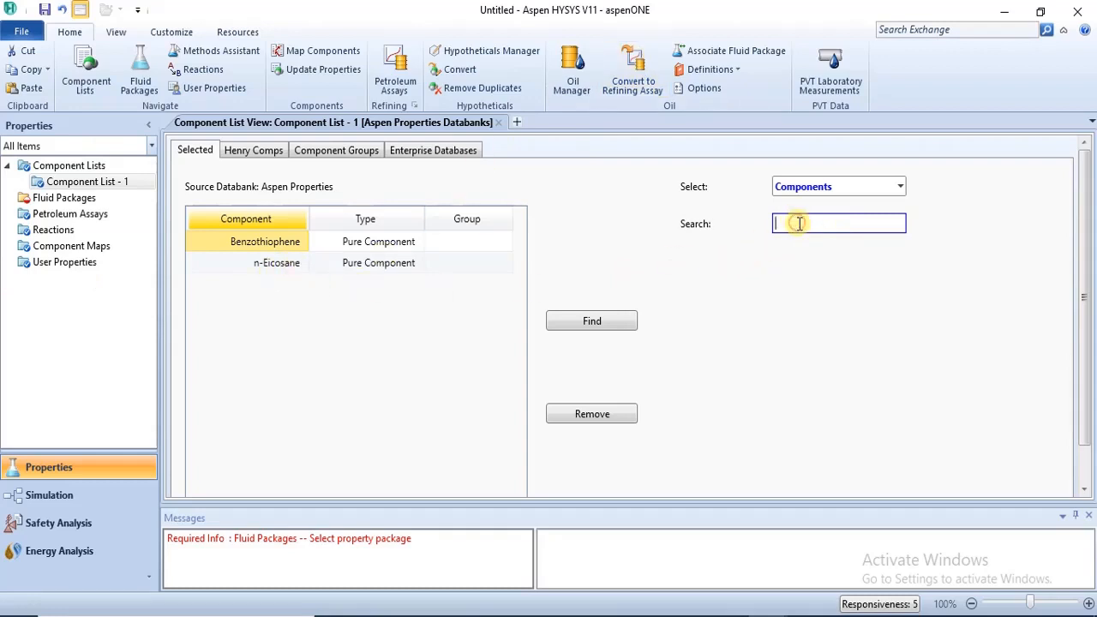
# Find N-DOCOSANE in the Aspen Properties databank and add it to the component list.
pyautogui.write('N-DOCOSANE')
pyautogui.press('Return')
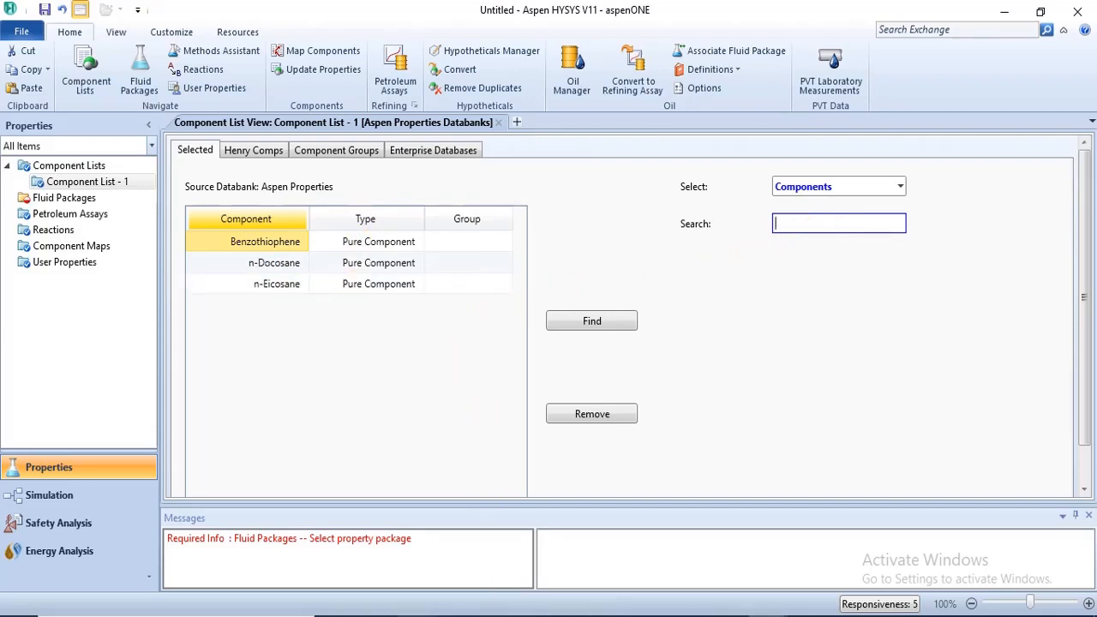
# Check the last component in the browser PDF and search the Aspen Properties databank for OOS.
pyautogui.moveTo(411, 615)
pyautogui.moveTo(441, 549)
pyautogui.click(846, 225)
pyautogui.write('OOS')
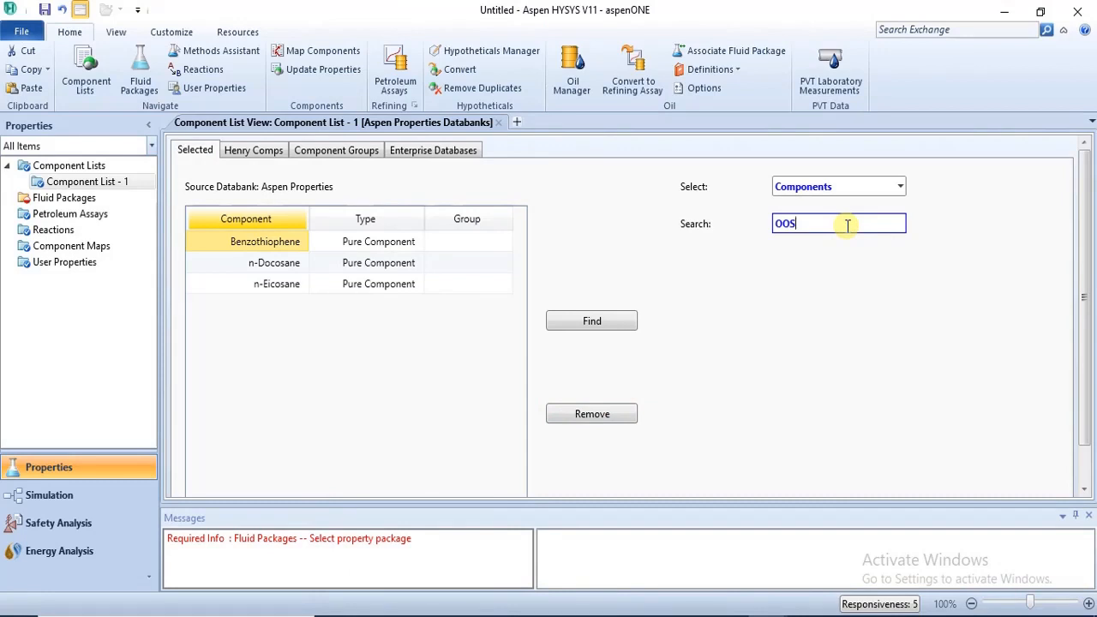
pyautogui.press('Return')
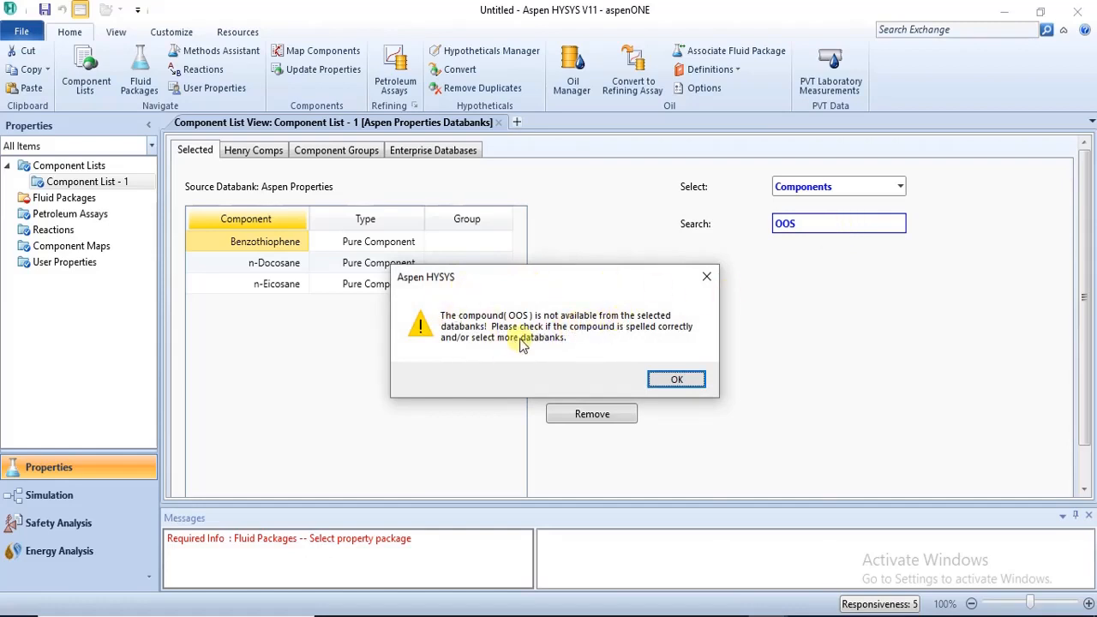
pyautogui.click(706, 279)
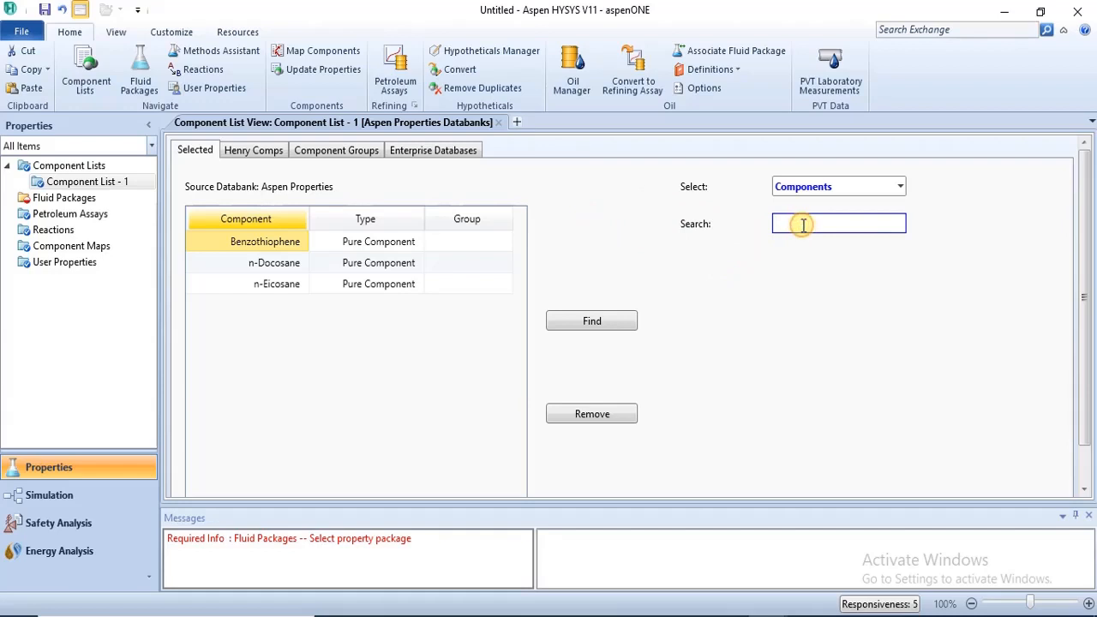
pyautogui.write('OOS')
pyautogui.press('Return')
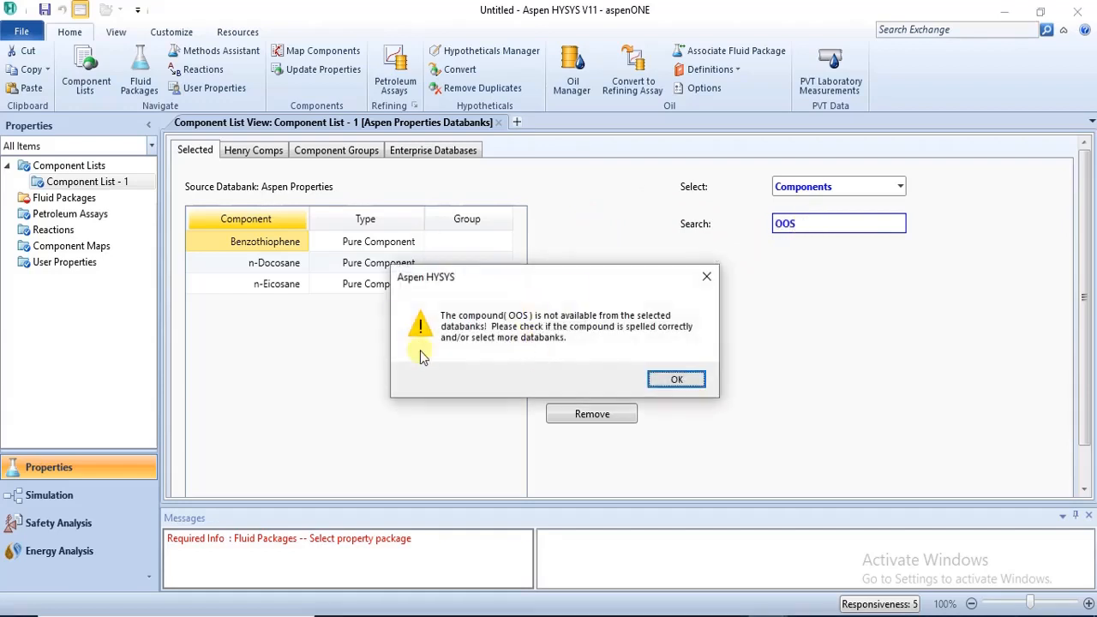
# Add the APV110.BIODIESEL and APV110.ASPEN-BM databanks to the selected databanks of Component List - 1.
pyautogui.click(709, 273)
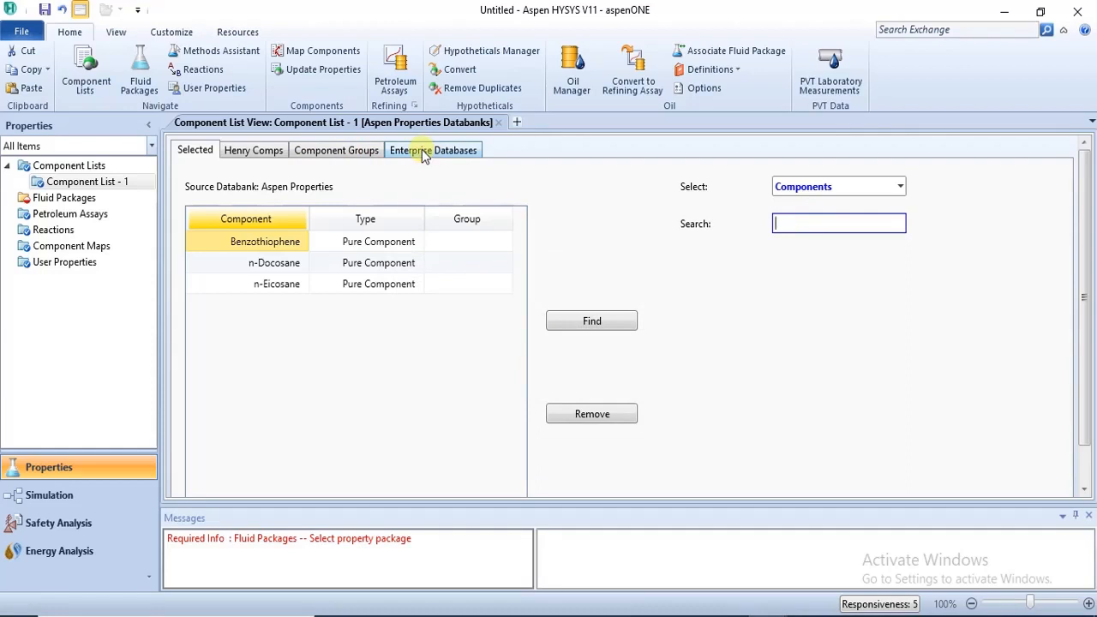
pyautogui.click(422, 153)
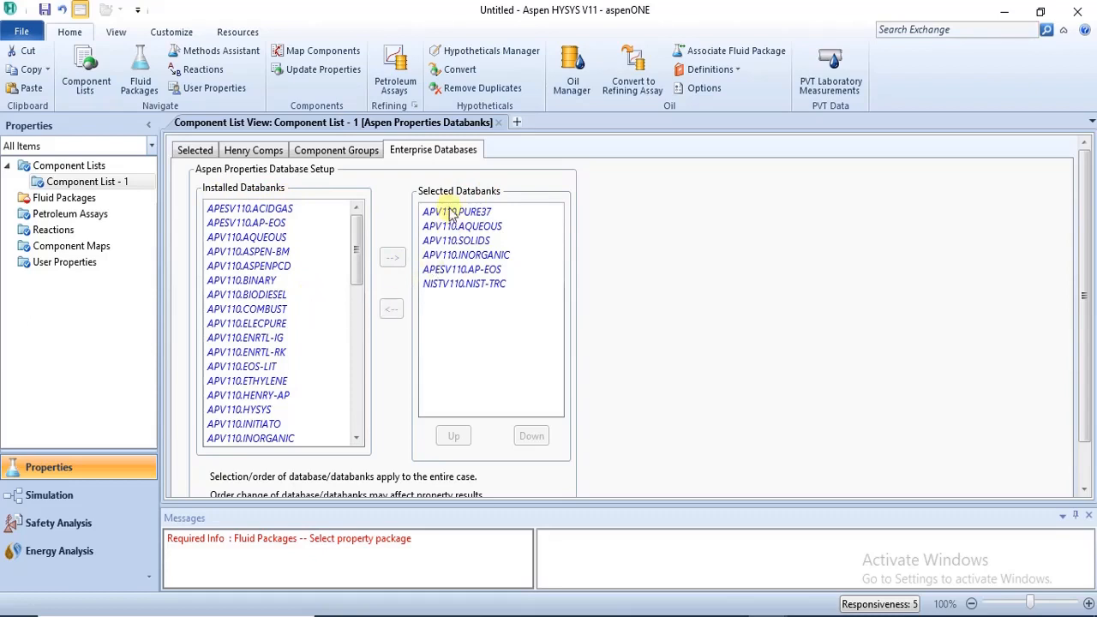
pyautogui.click(278, 295)
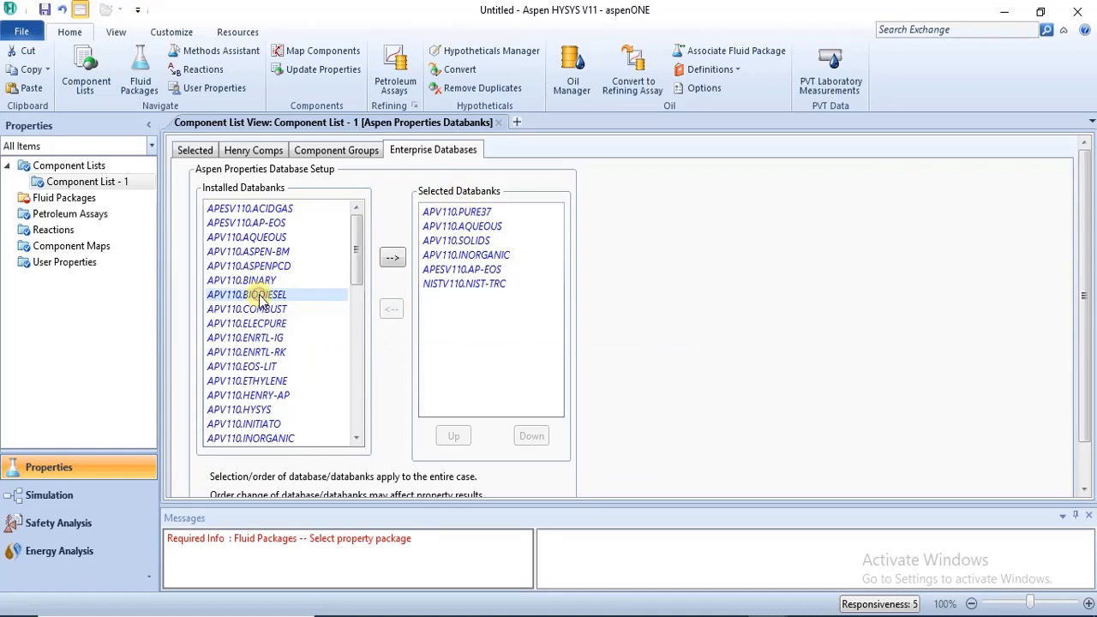
pyautogui.click(390, 260)
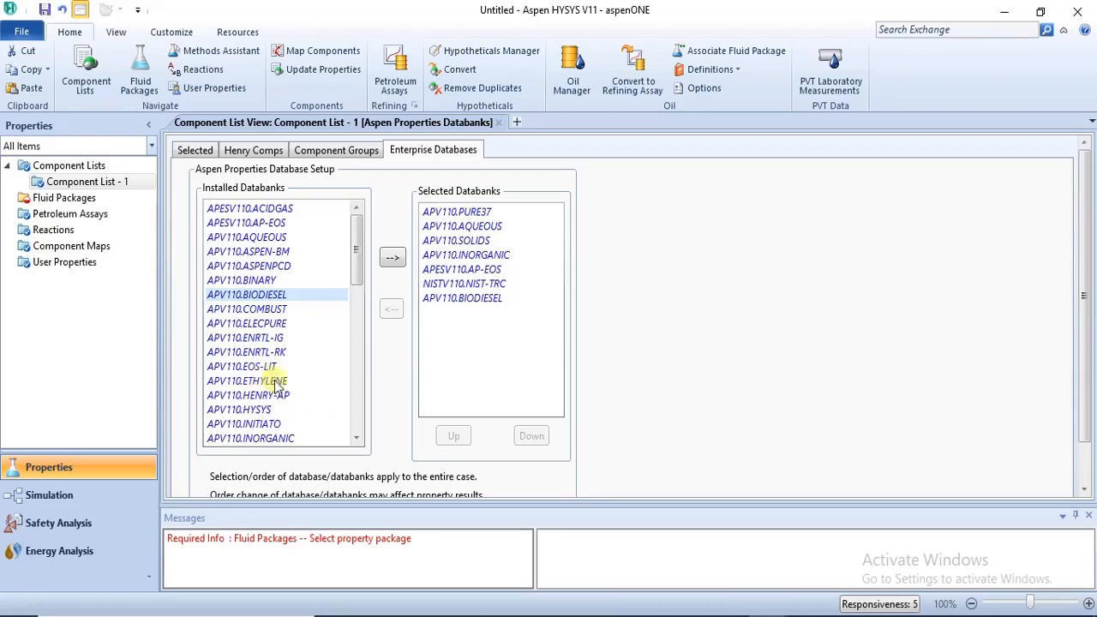
pyautogui.click(277, 252)
pyautogui.click(392, 264)
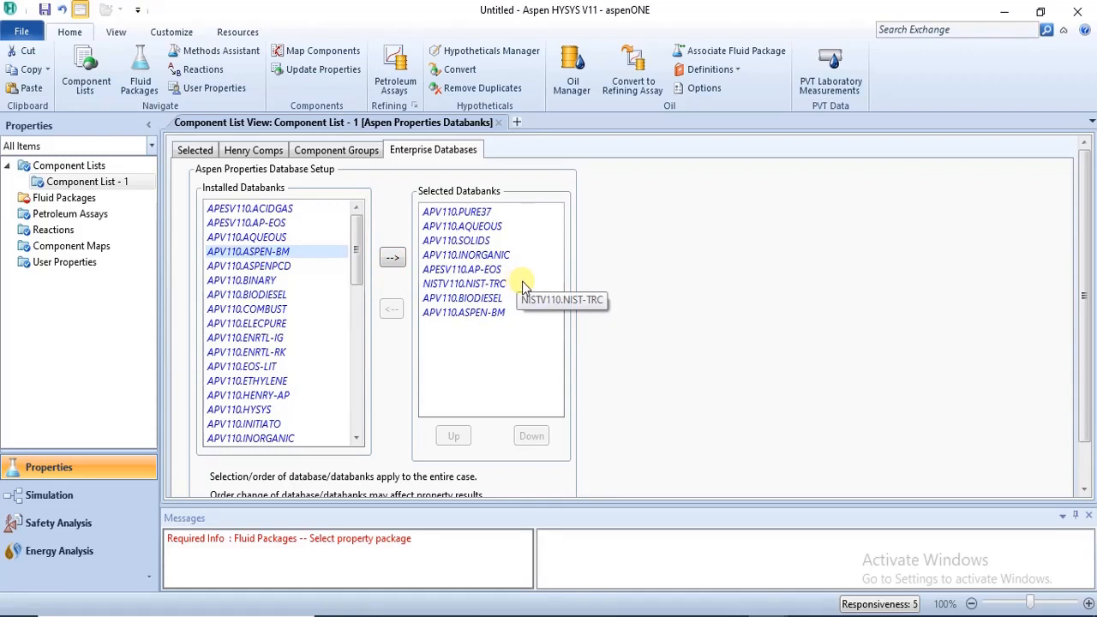
# Return to the selected components and search the enlarged set of databanks for OOS by name.
pyautogui.click(188, 152)
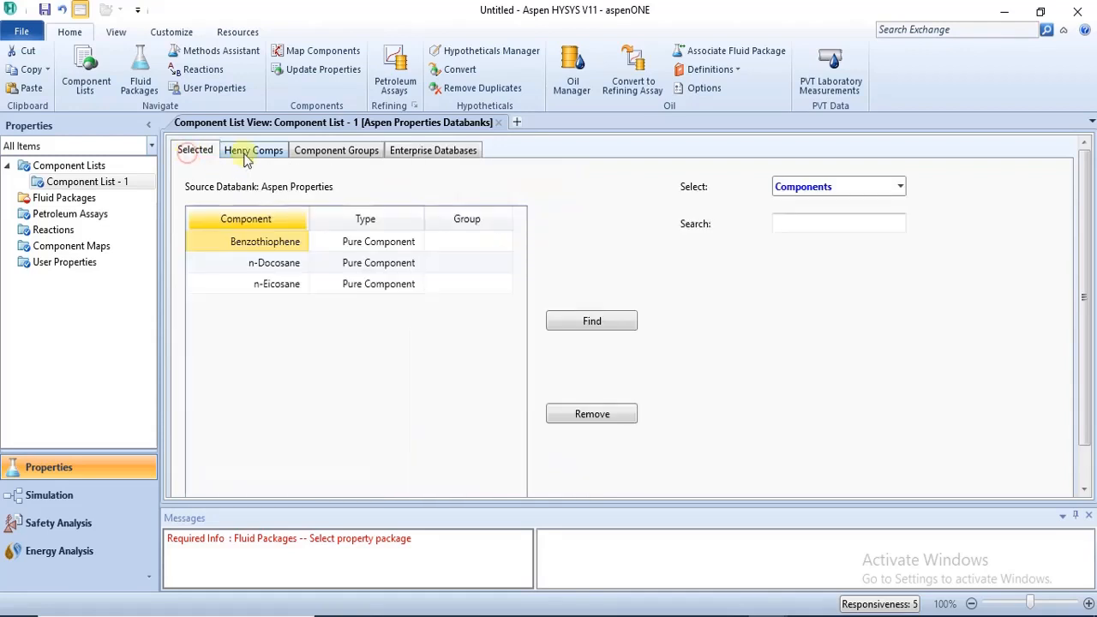
pyautogui.click(403, 152)
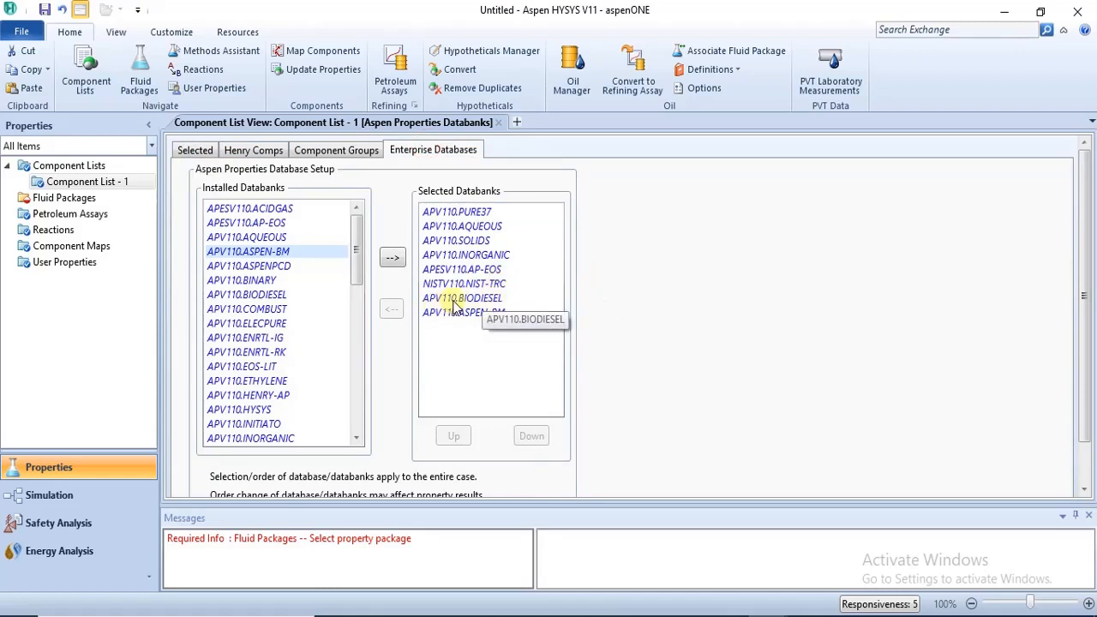
pyautogui.click(210, 151)
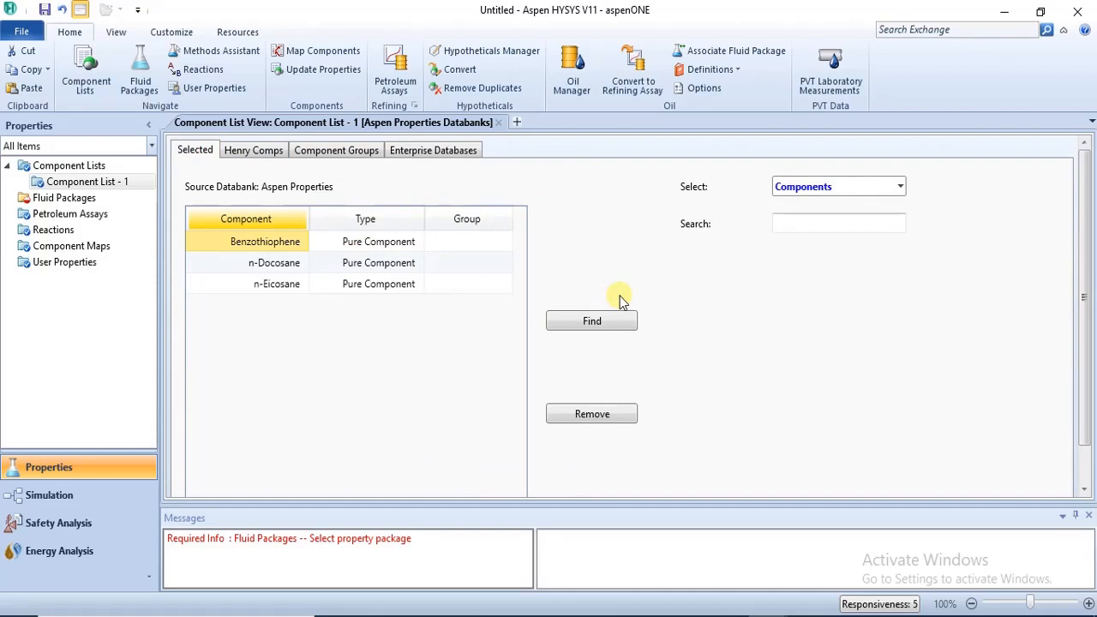
pyautogui.click(794, 221)
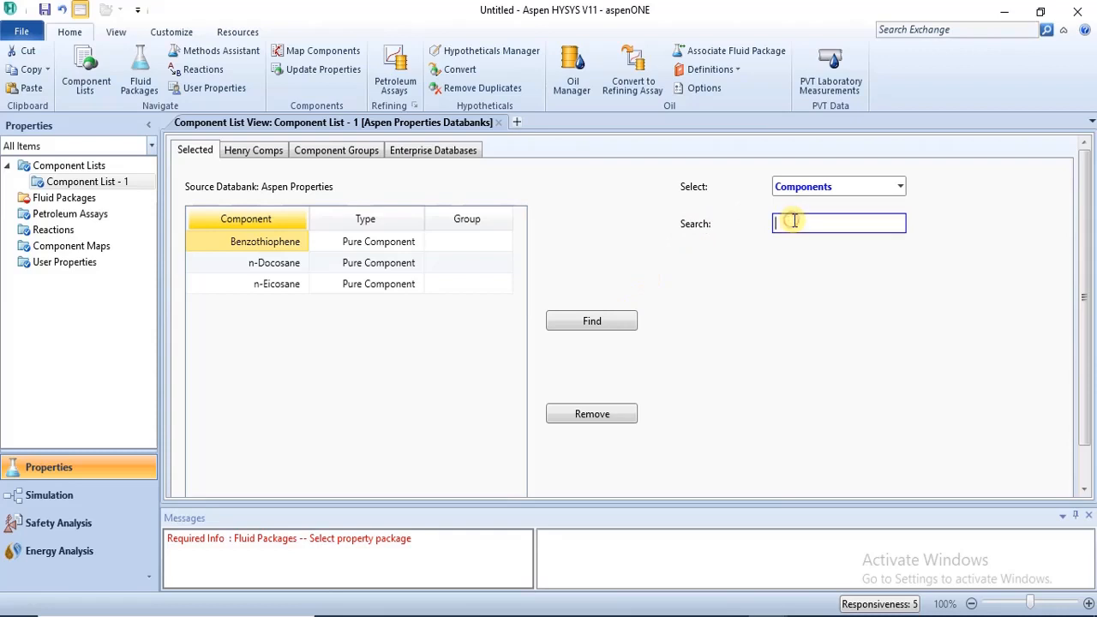
pyautogui.write('oos')
pyautogui.press('Return')
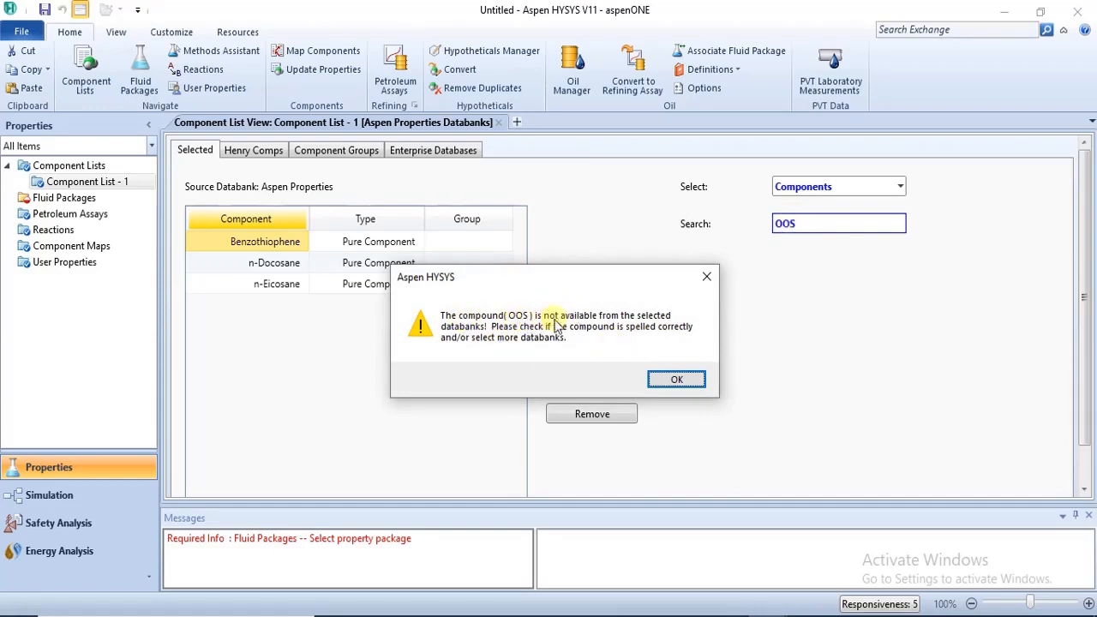
pyautogui.click(706, 277)
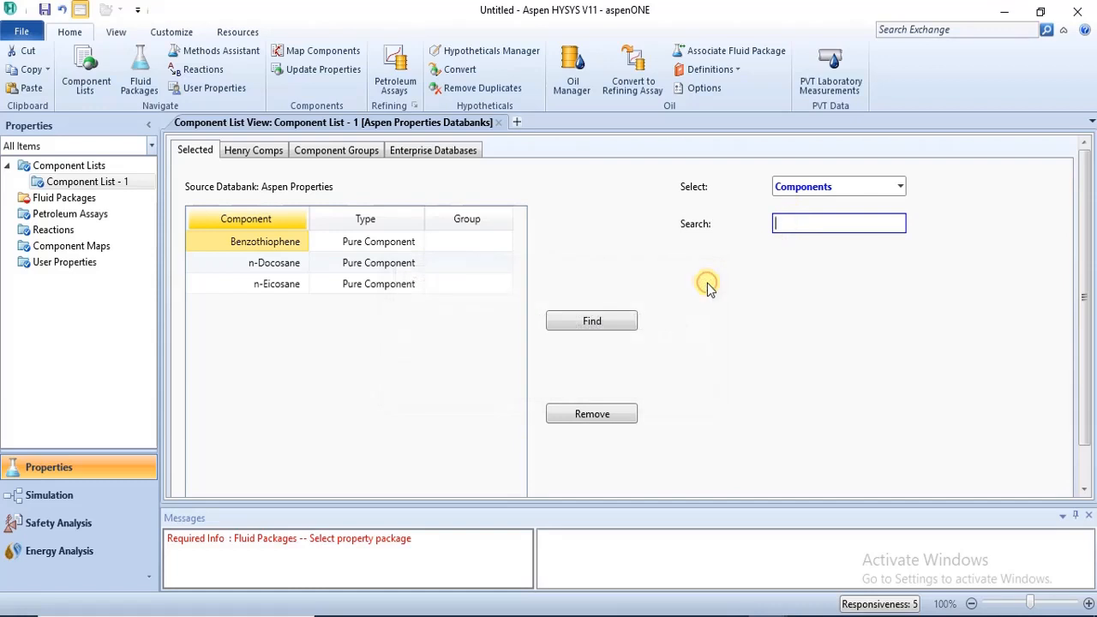
# Find compounds whose name or alias contains OOS and add TAG-OOS to the component list.
pyautogui.click(606, 321)
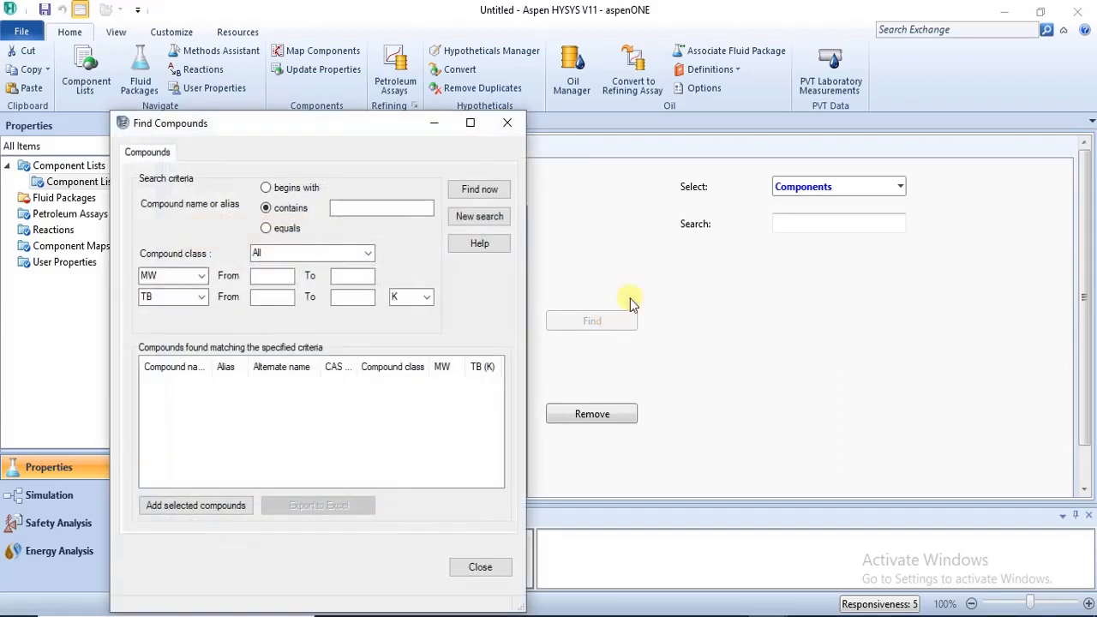
pyautogui.click(378, 211)
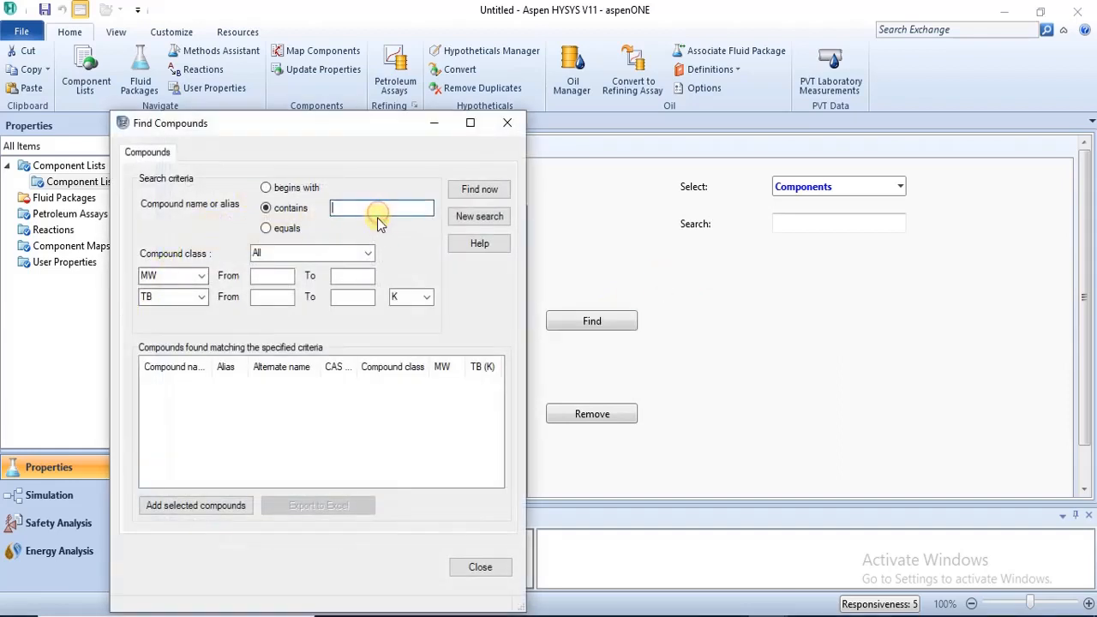
pyautogui.write('OOS')
pyautogui.press('Return')
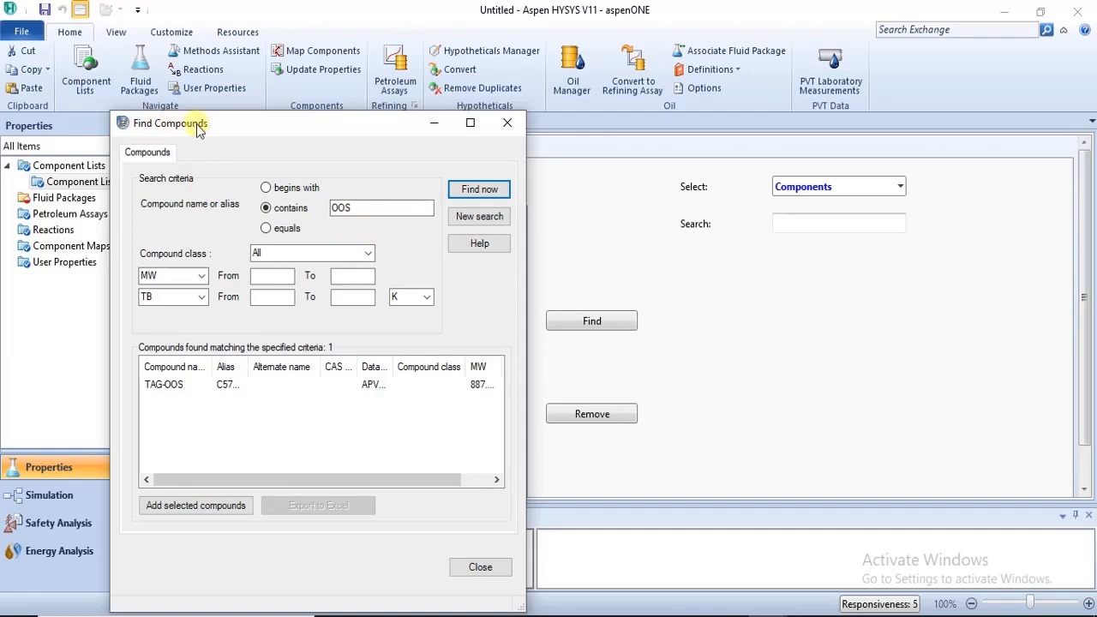
pyautogui.click(180, 386)
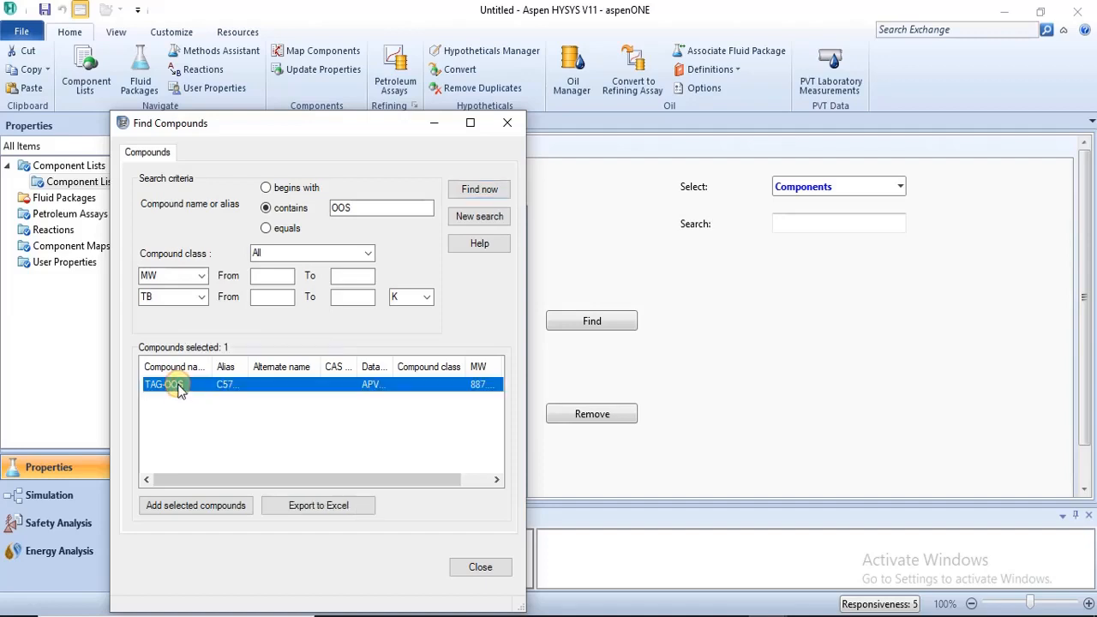
pyautogui.click(183, 510)
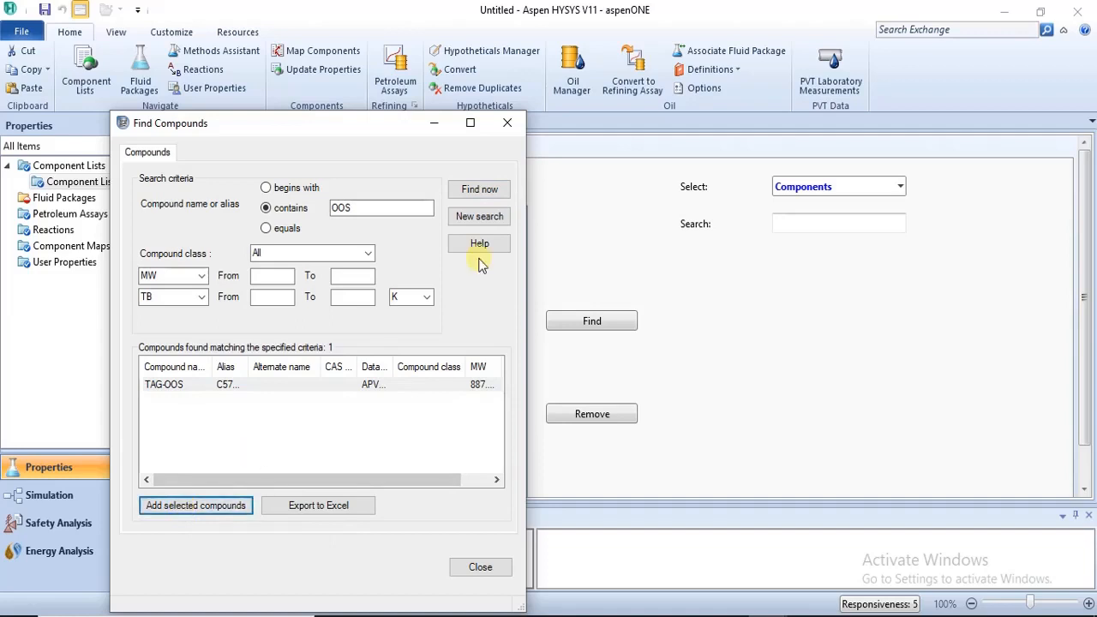
pyautogui.click(508, 122)
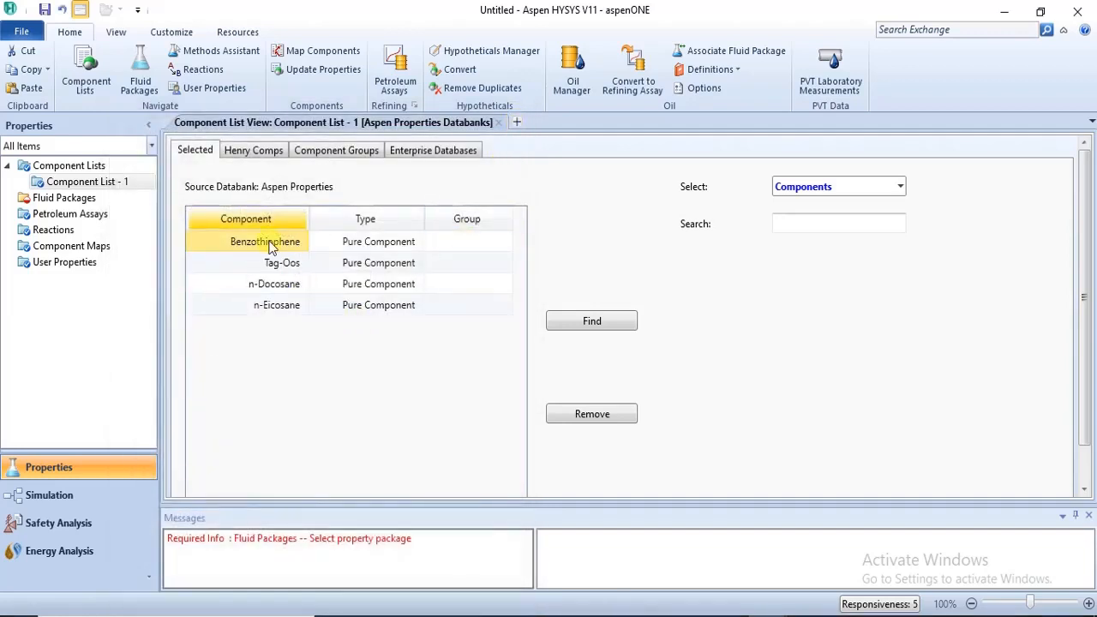
# Open the Tag-Oos component's identification data and compare its chemical formula with the OOS entry in the browser PDF.
pyautogui.click(285, 265)
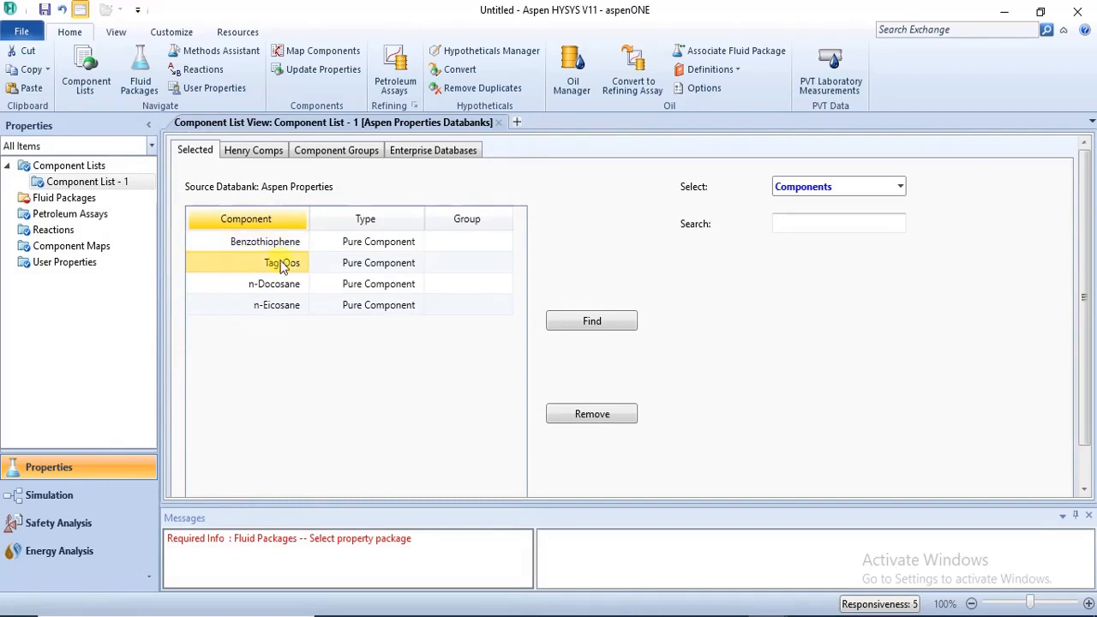
pyautogui.doubleClick(282, 265)
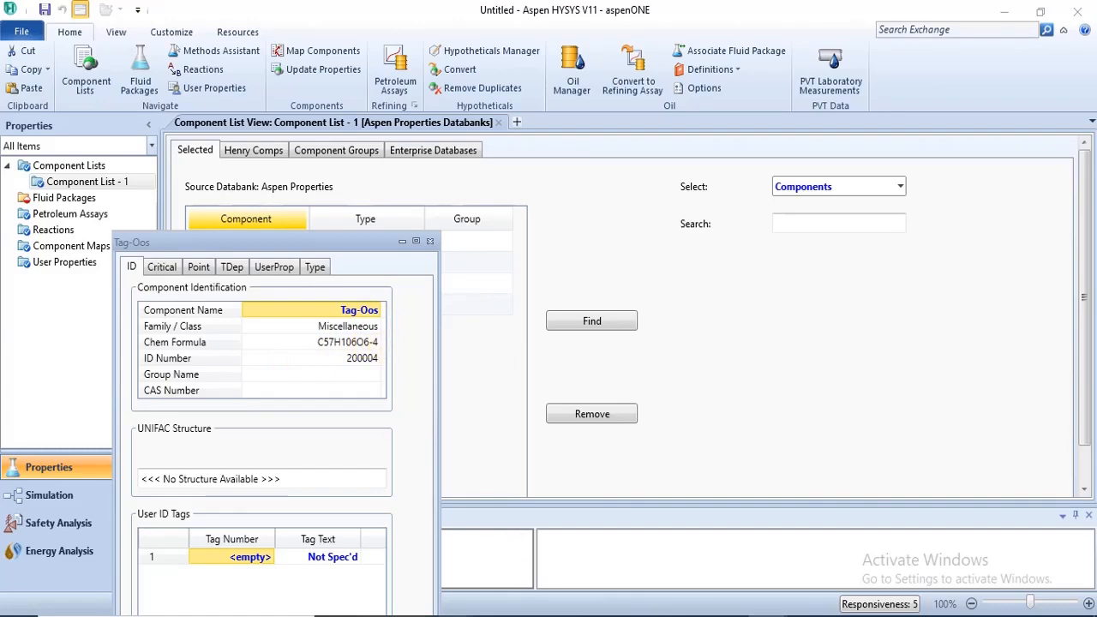
pyautogui.click(506, 615)
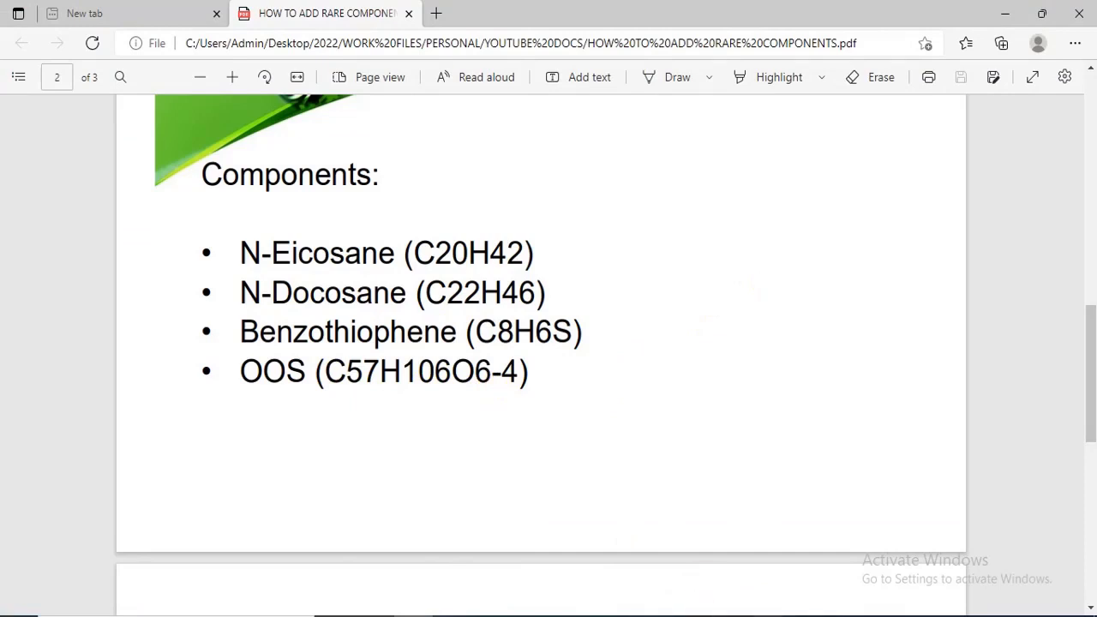
pyautogui.moveTo(783, 593)
pyautogui.moveTo(735, 583)
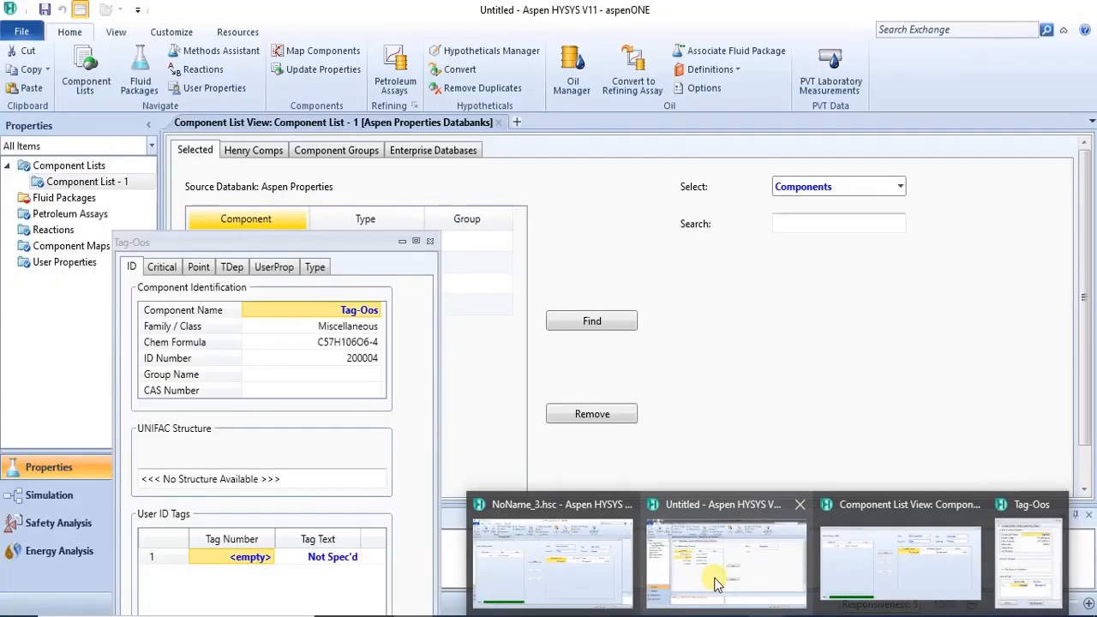
pyautogui.click(765, 572)
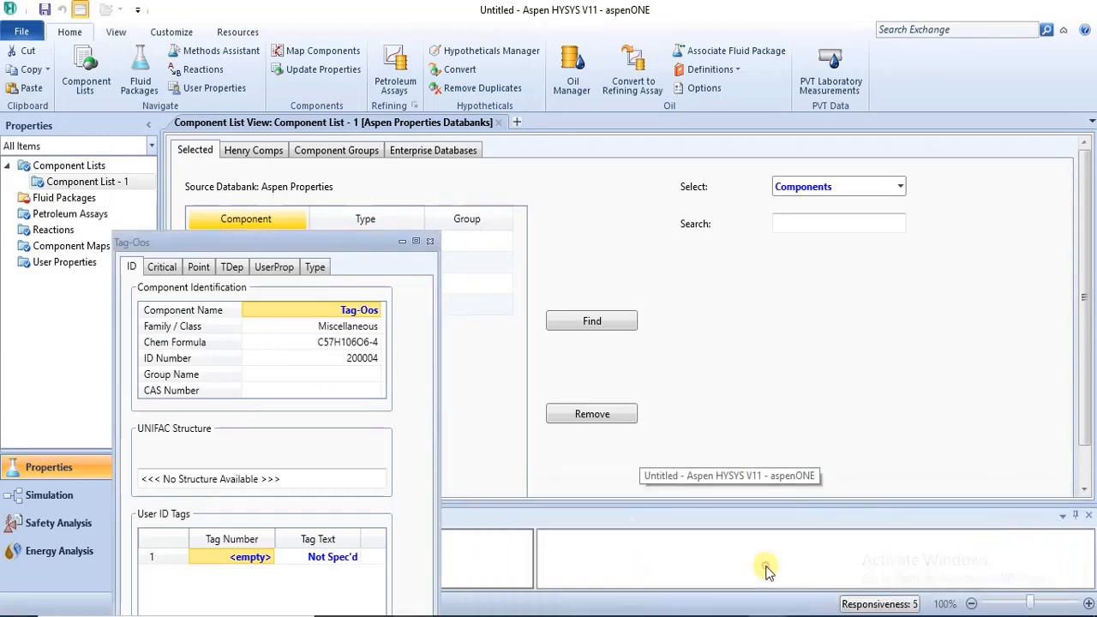
pyautogui.click(430, 243)
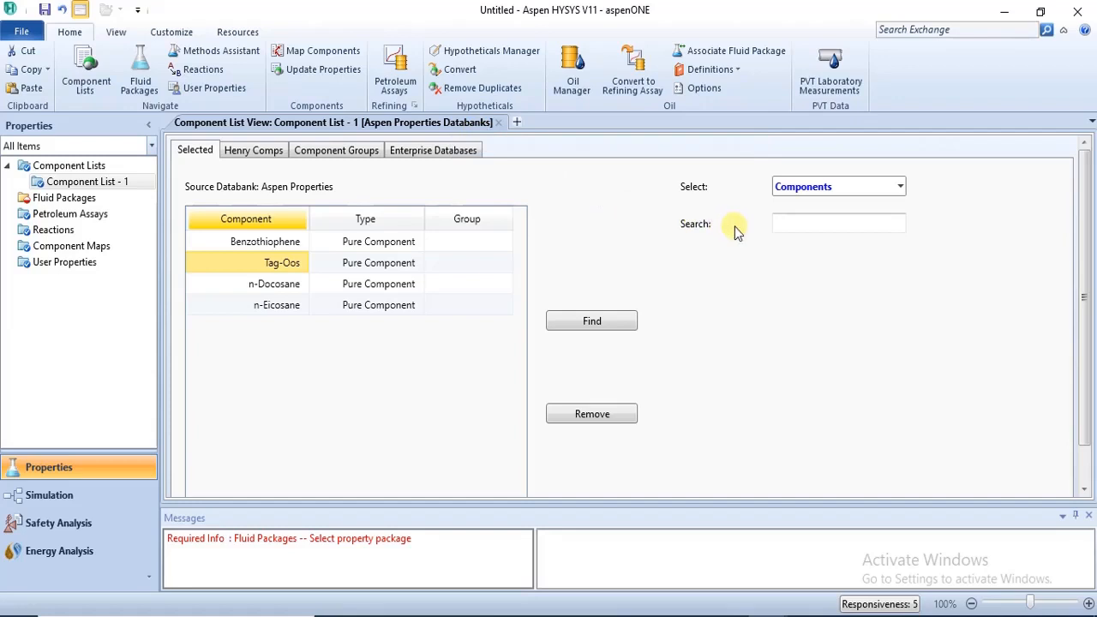
# Add all installed databanks, from APESV110.ACIDGAS to NISTV110.NIST-TRC, to the selected databanks of the component list.
pyautogui.click(794, 223)
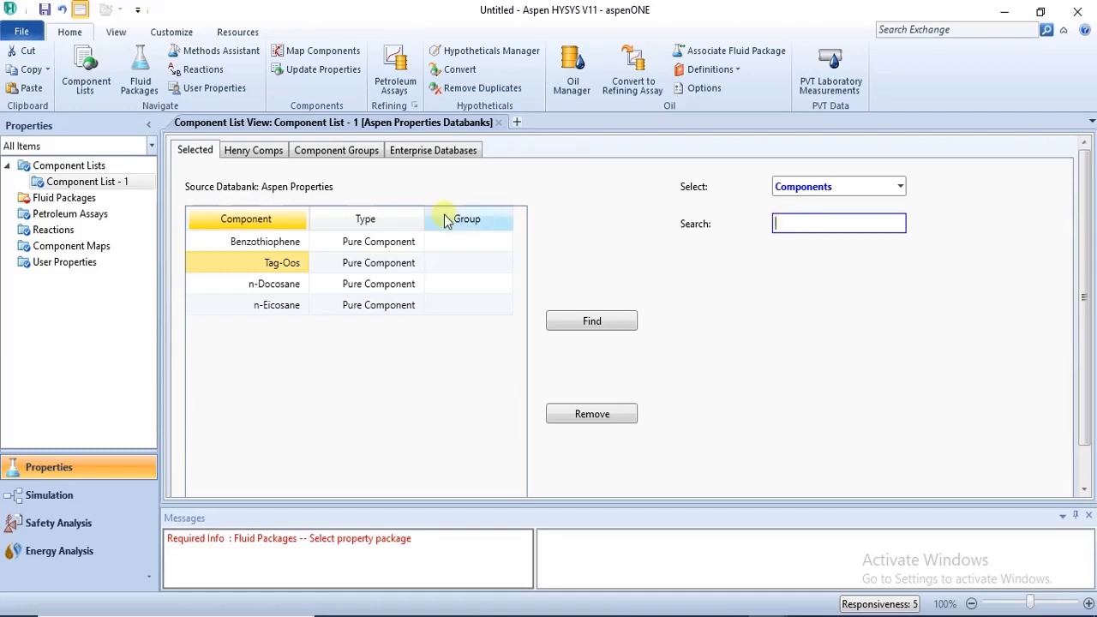
pyautogui.click(435, 151)
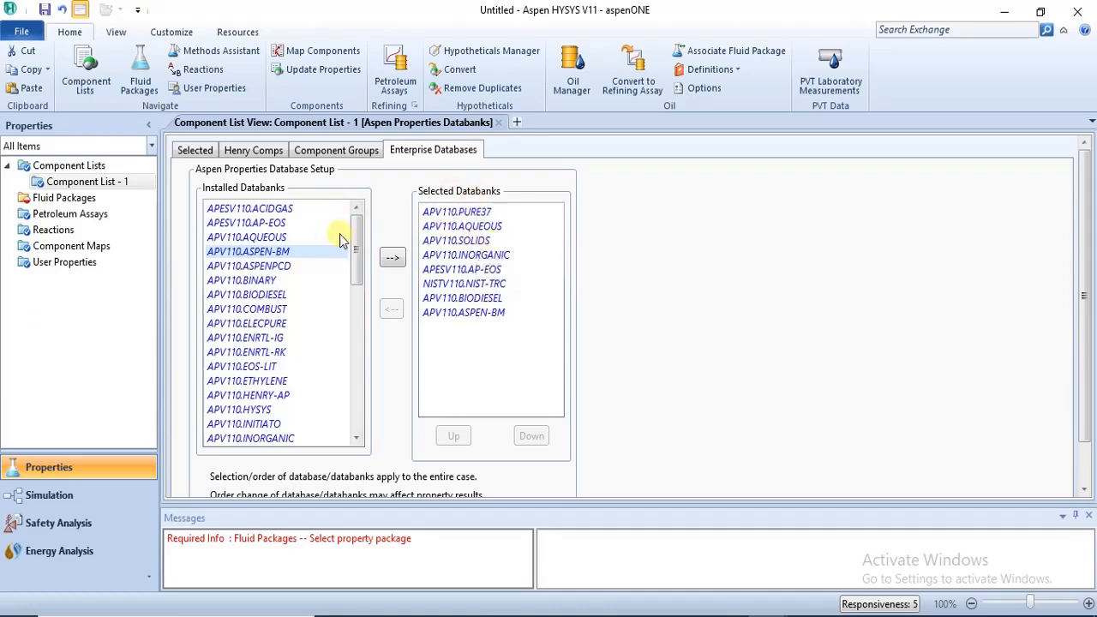
pyautogui.click(281, 210)
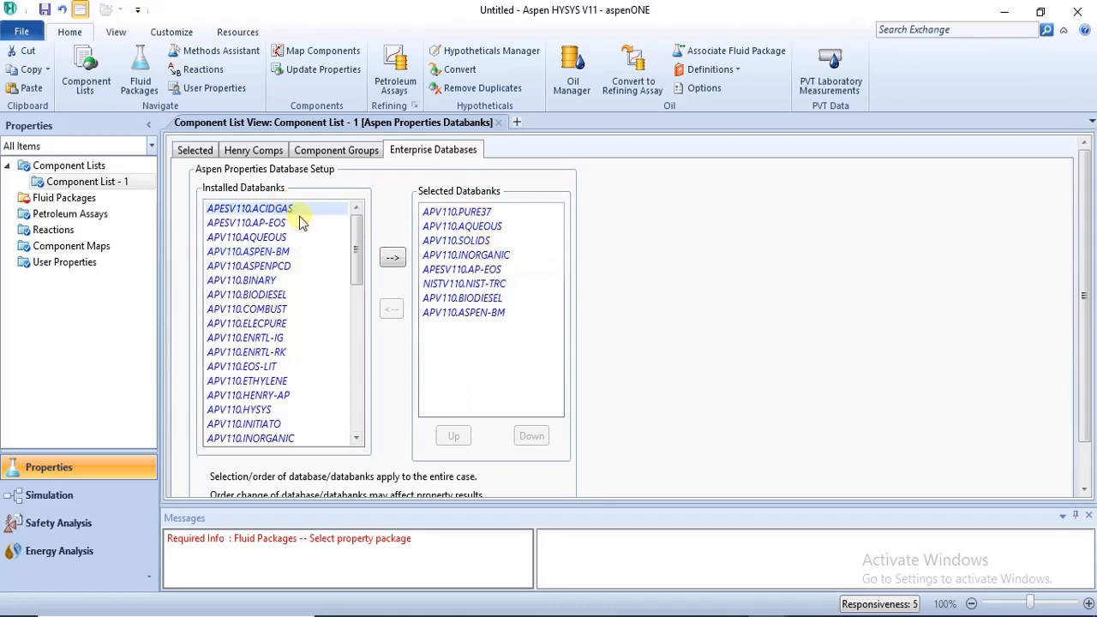
pyautogui.moveTo(357, 252); pyautogui.dragTo(369, 404)
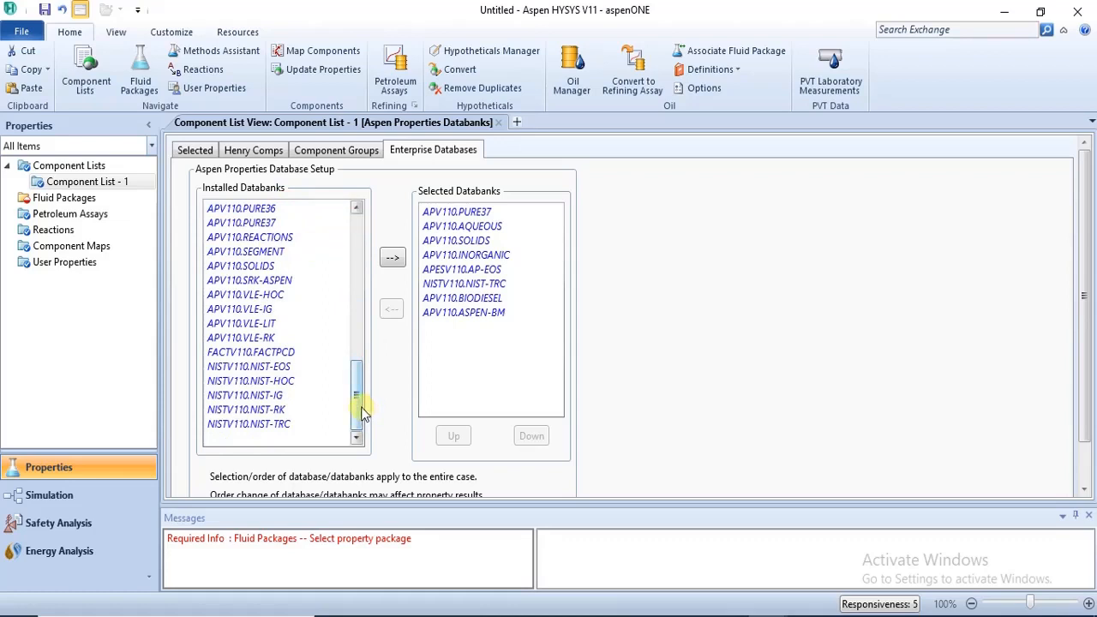
pyautogui.keyDown('shift'); pyautogui.click(287, 426); pyautogui.keyUp('shift')
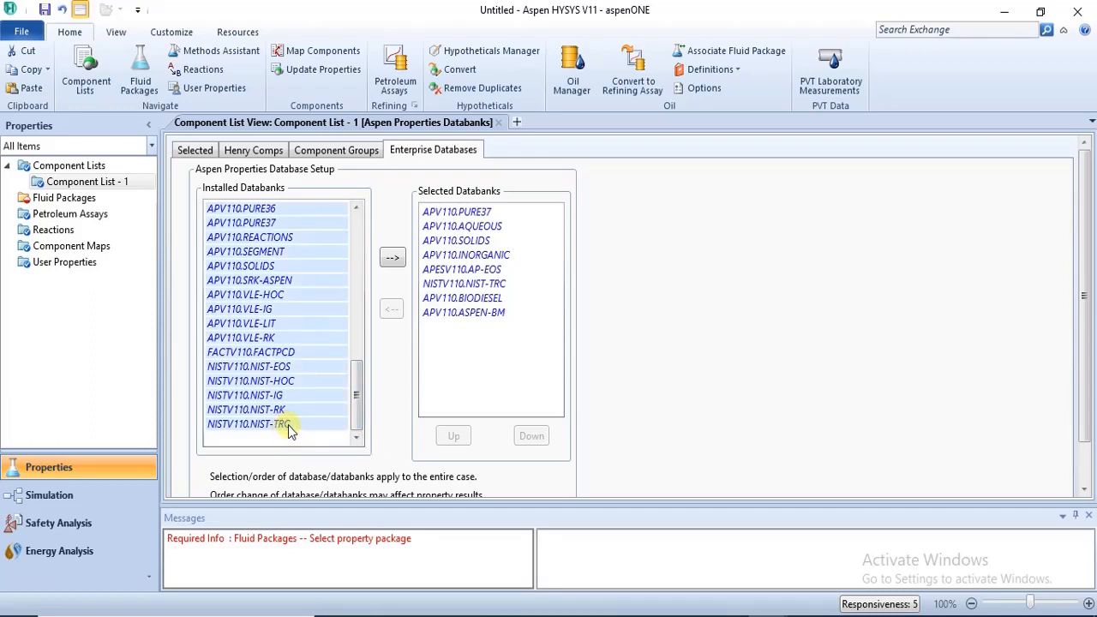
pyautogui.moveTo(362, 409); pyautogui.dragTo(359, 208)
pyautogui.click(342, 208)
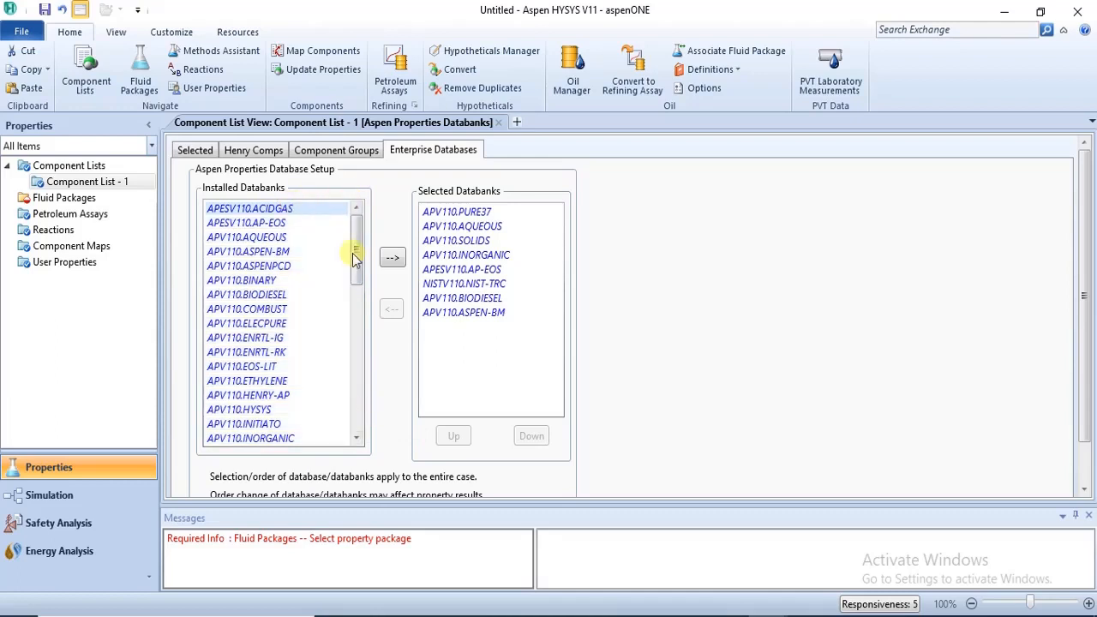
pyautogui.moveTo(354, 248); pyautogui.dragTo(364, 437)
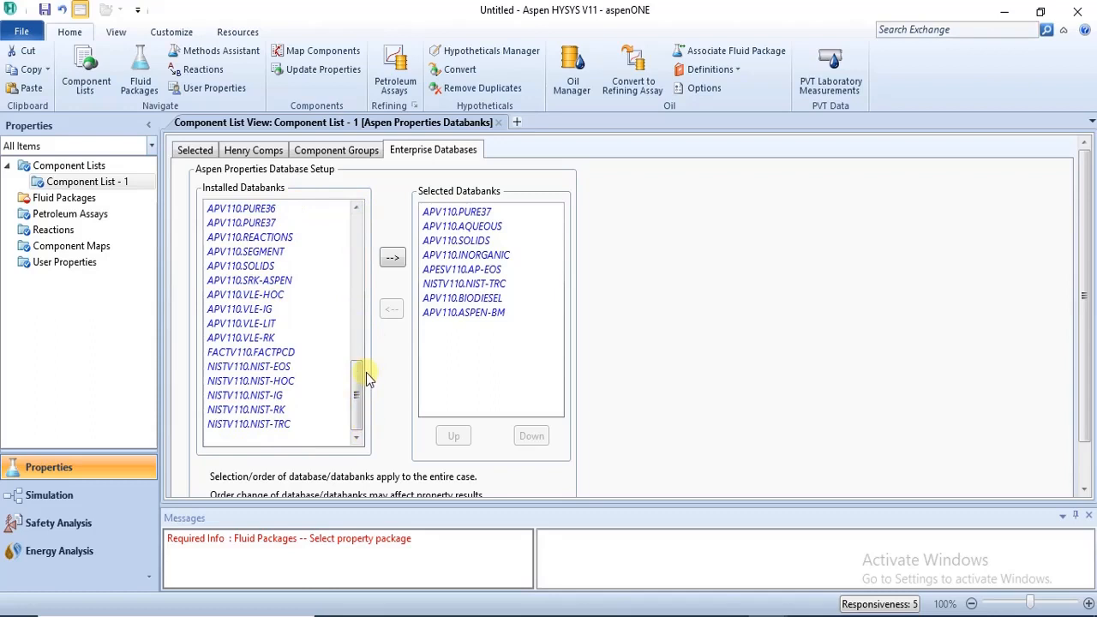
pyautogui.keyDown('shift'); pyautogui.click(265, 430); pyautogui.keyUp('shift')
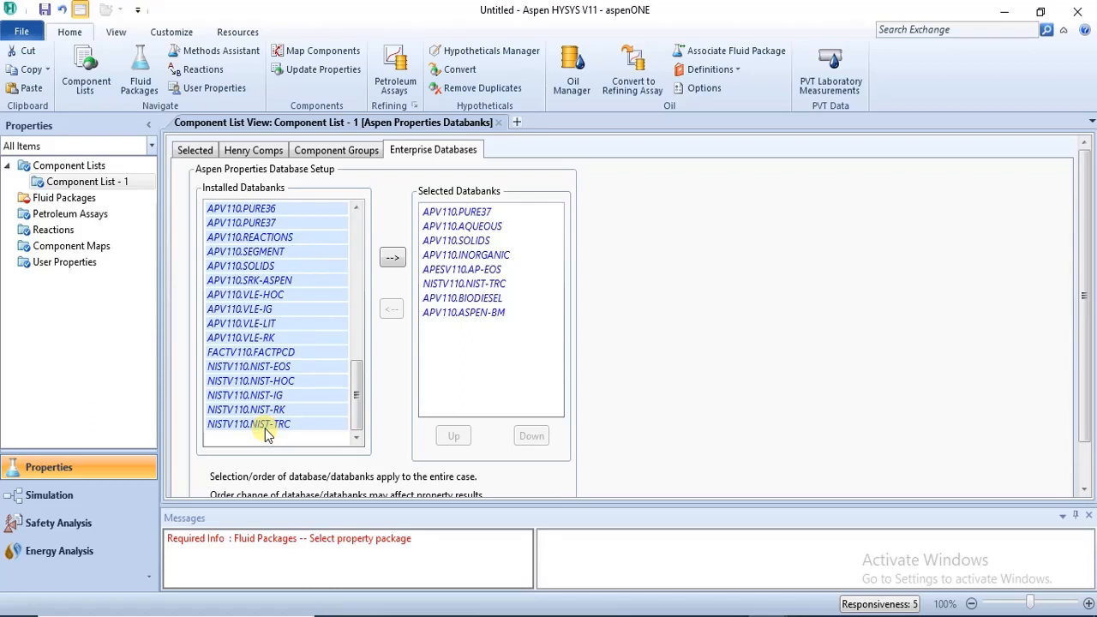
pyautogui.click(393, 260)
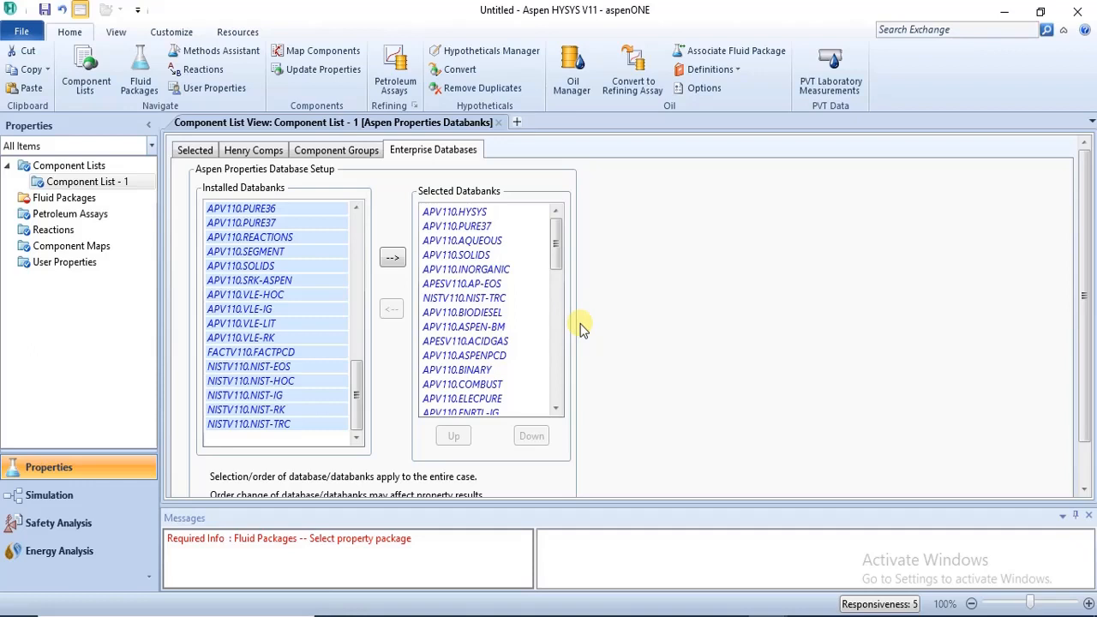
# Return to the selected components, open the compound search and examine its begins with, contains and equals matching options.
pyautogui.click(196, 150)
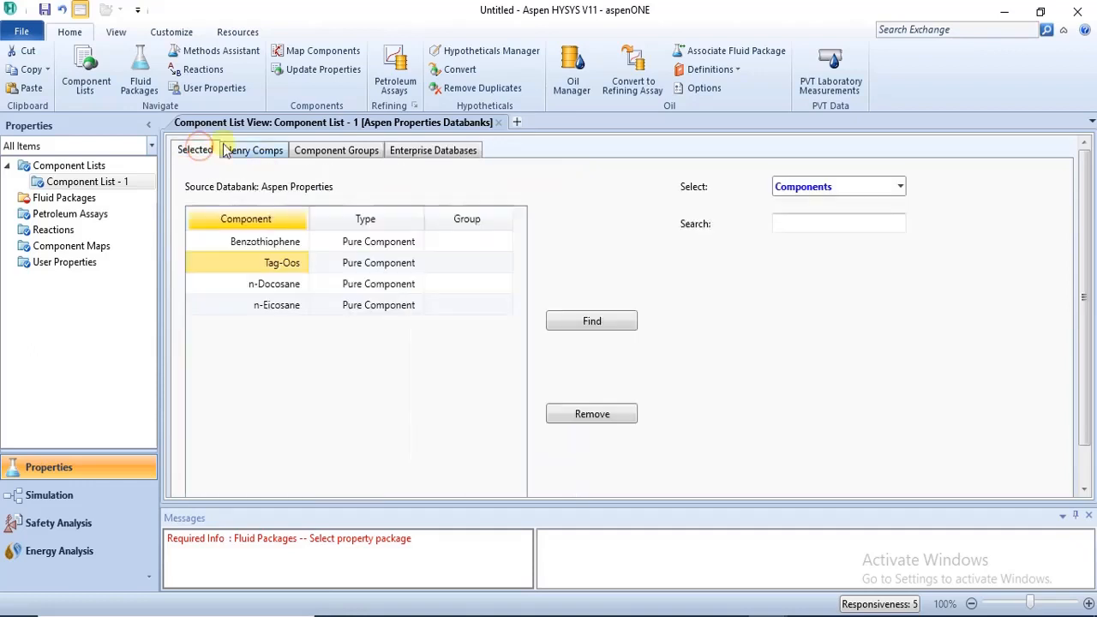
pyautogui.click(590, 323)
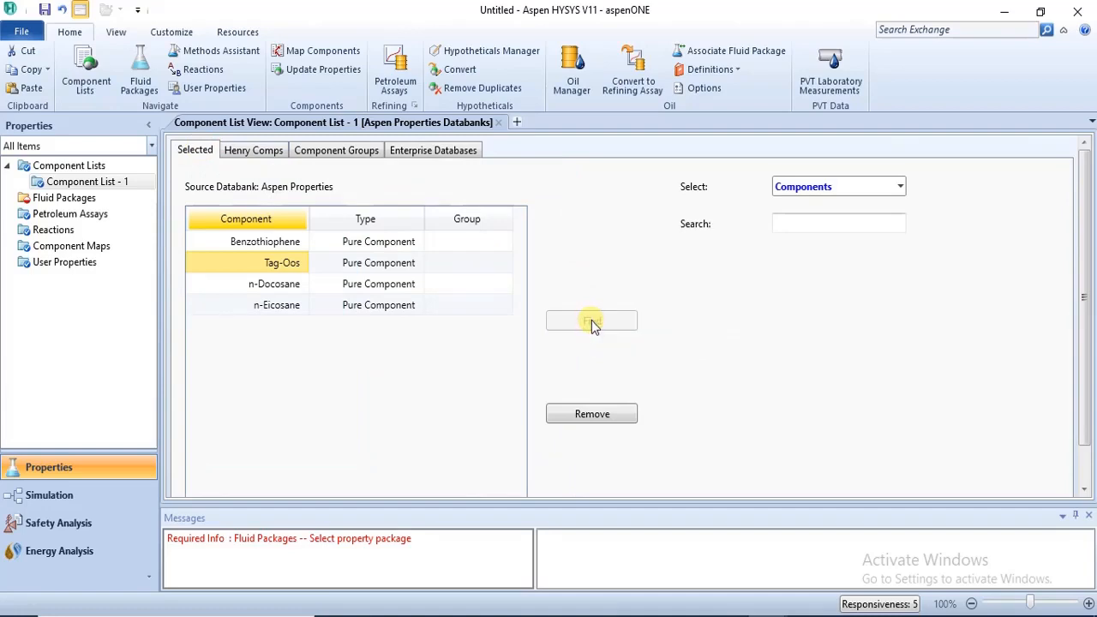
pyautogui.moveTo(283, 149); pyautogui.dragTo(270, 42)
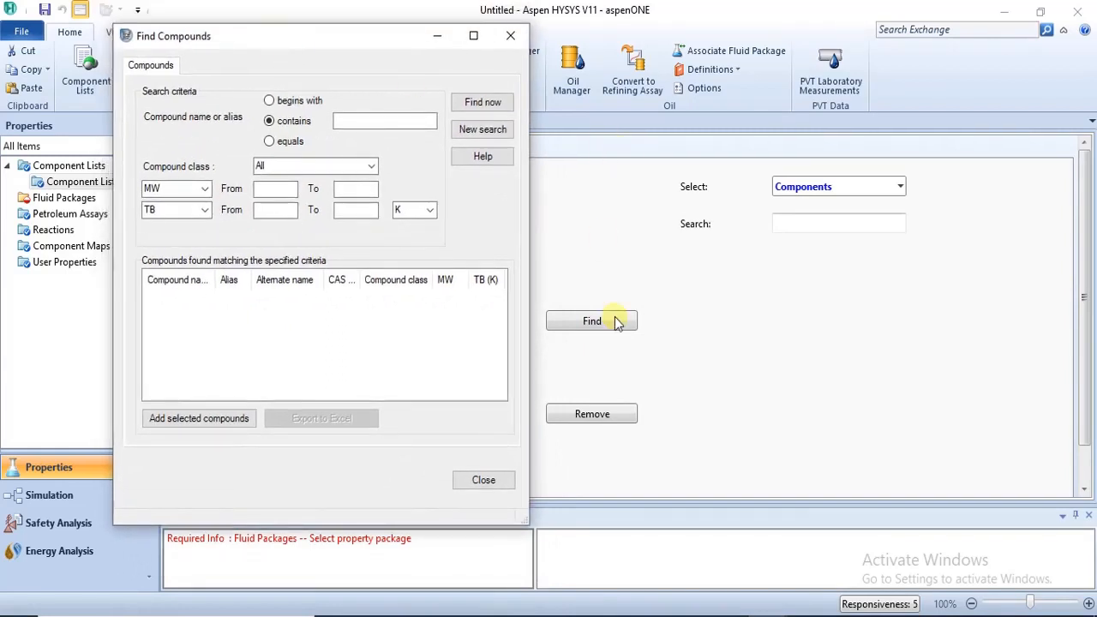
pyautogui.click(339, 120)
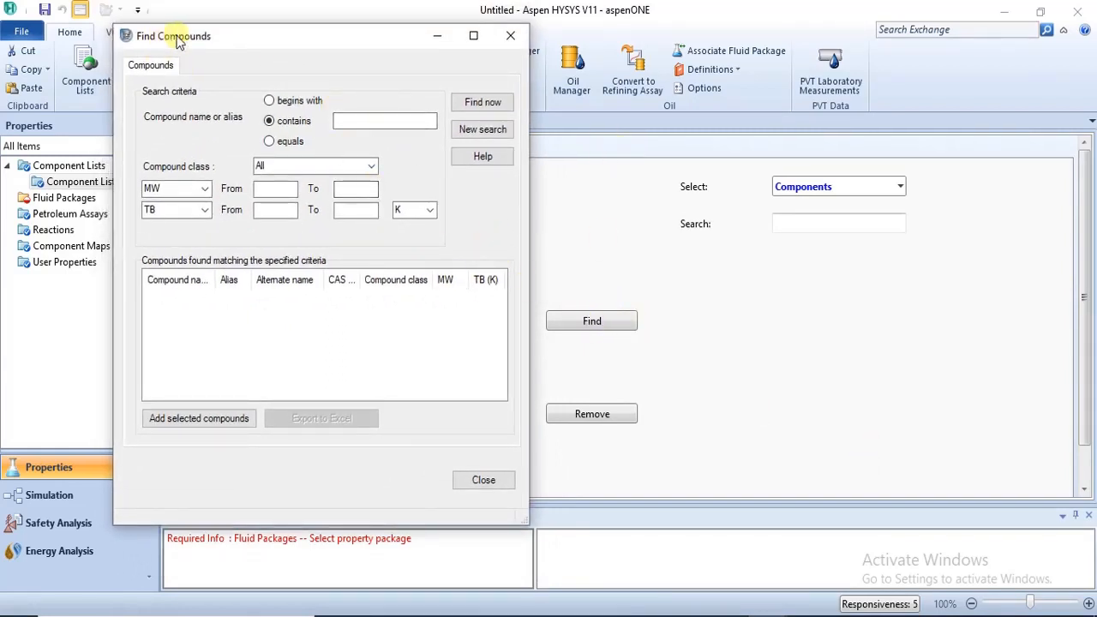
pyautogui.click(415, 120)
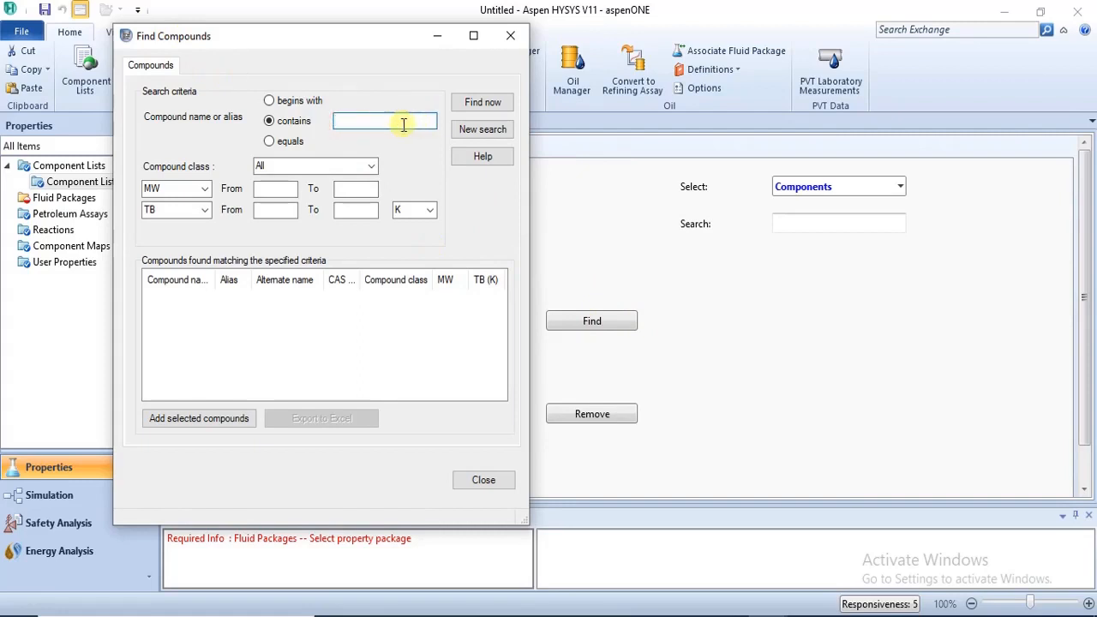
pyautogui.click(276, 100)
pyautogui.click(270, 121)
pyautogui.click(269, 141)
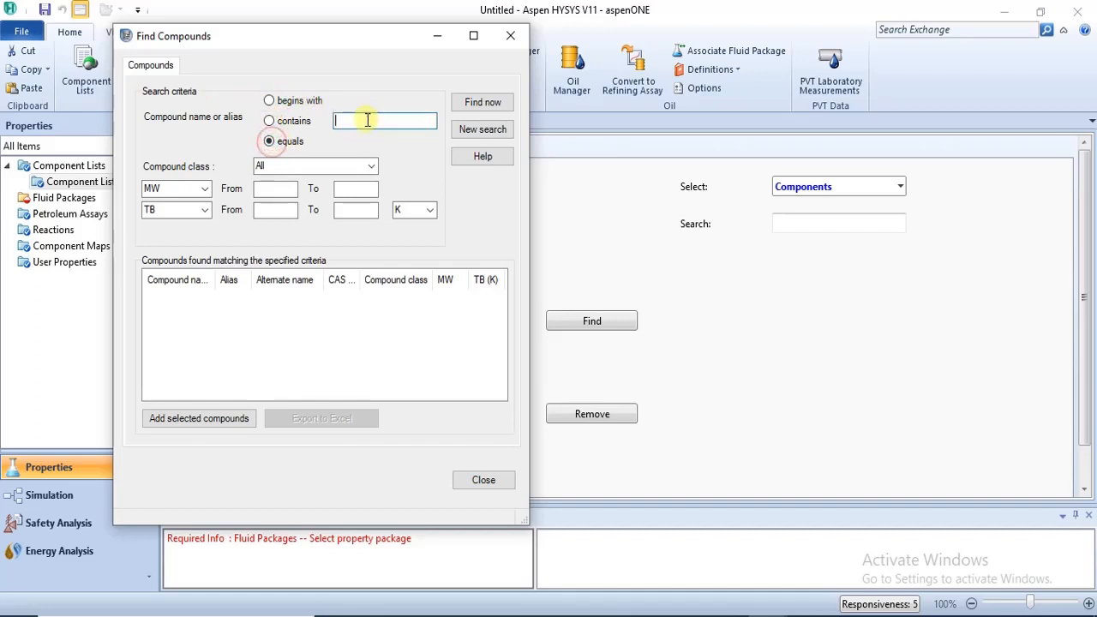
pyautogui.click(289, 125)
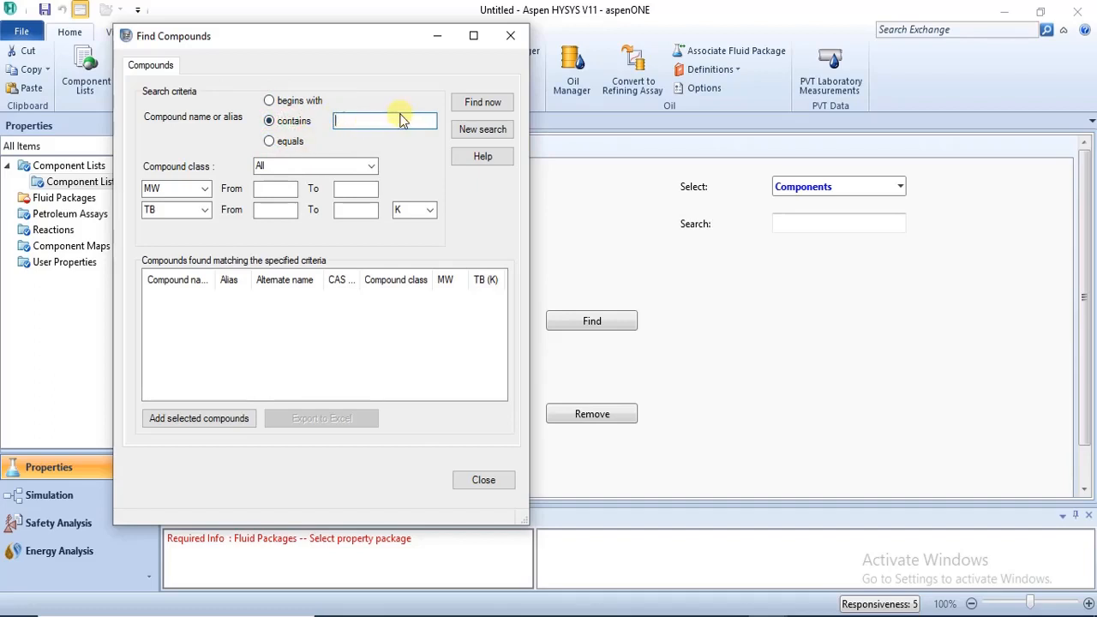
pyautogui.click(493, 105)
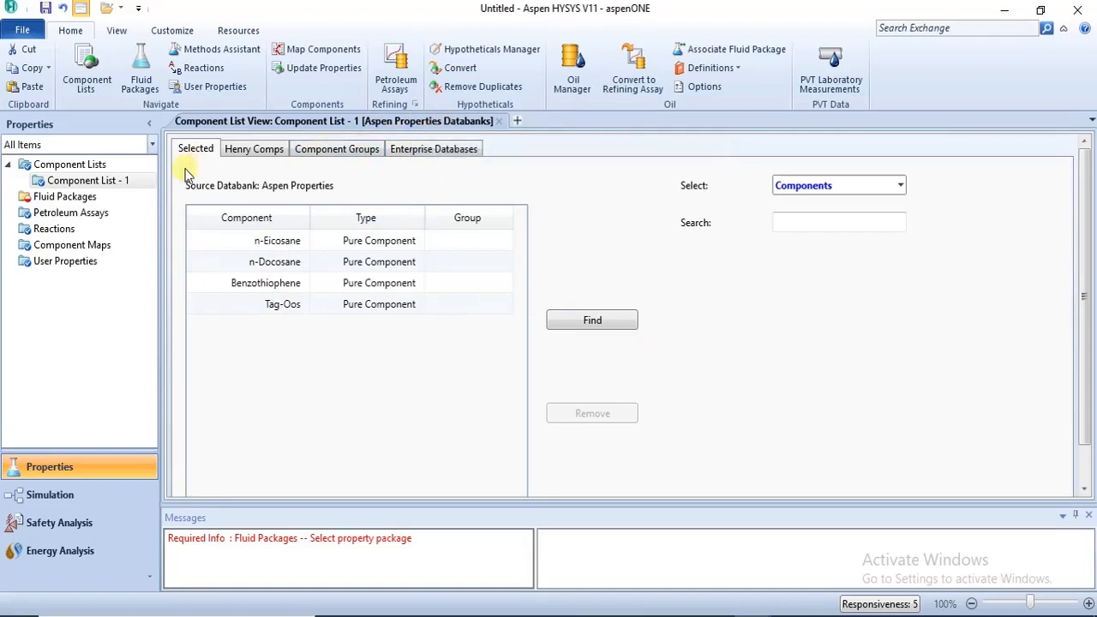
# Add an Aspen Properties fluid package to the case and open it for editing.
pyautogui.click(70, 197)
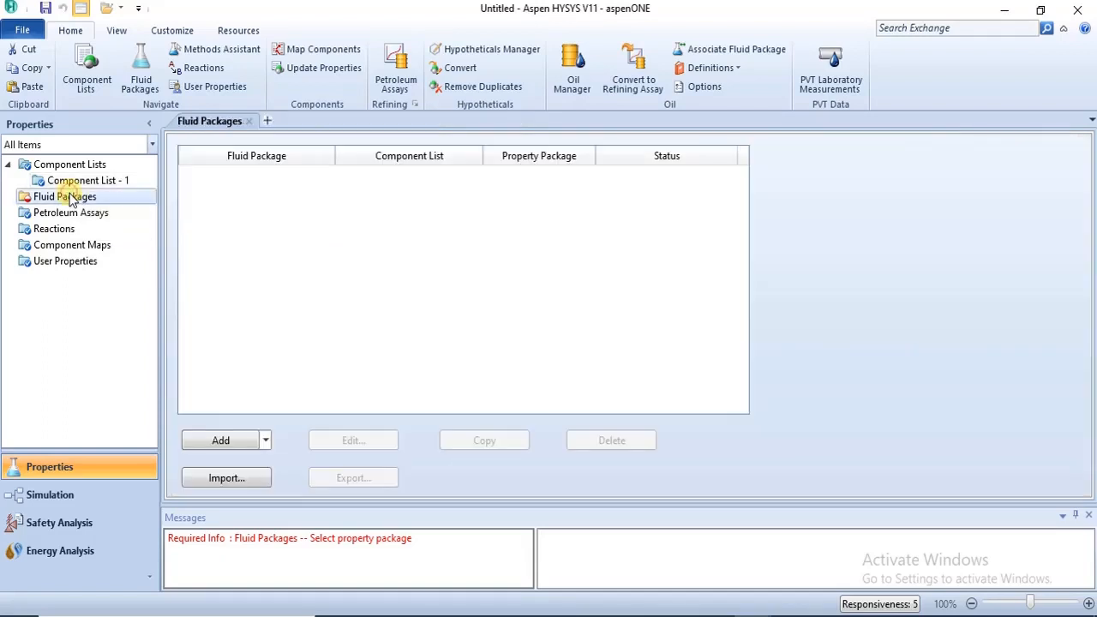
pyautogui.click(266, 440)
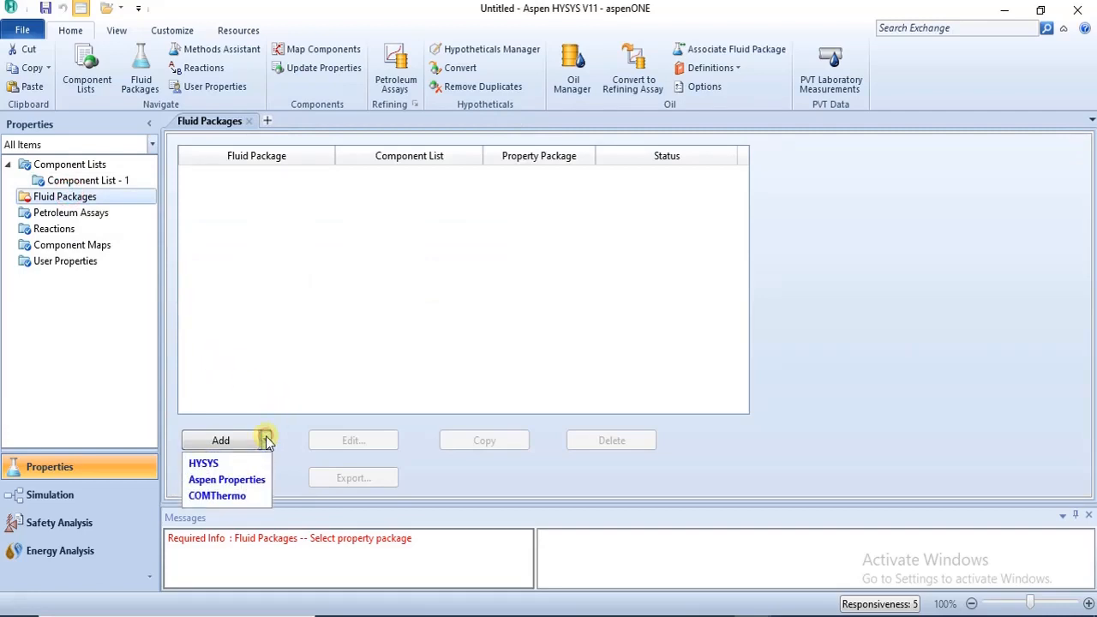
pyautogui.click(259, 481)
pyautogui.click(261, 480)
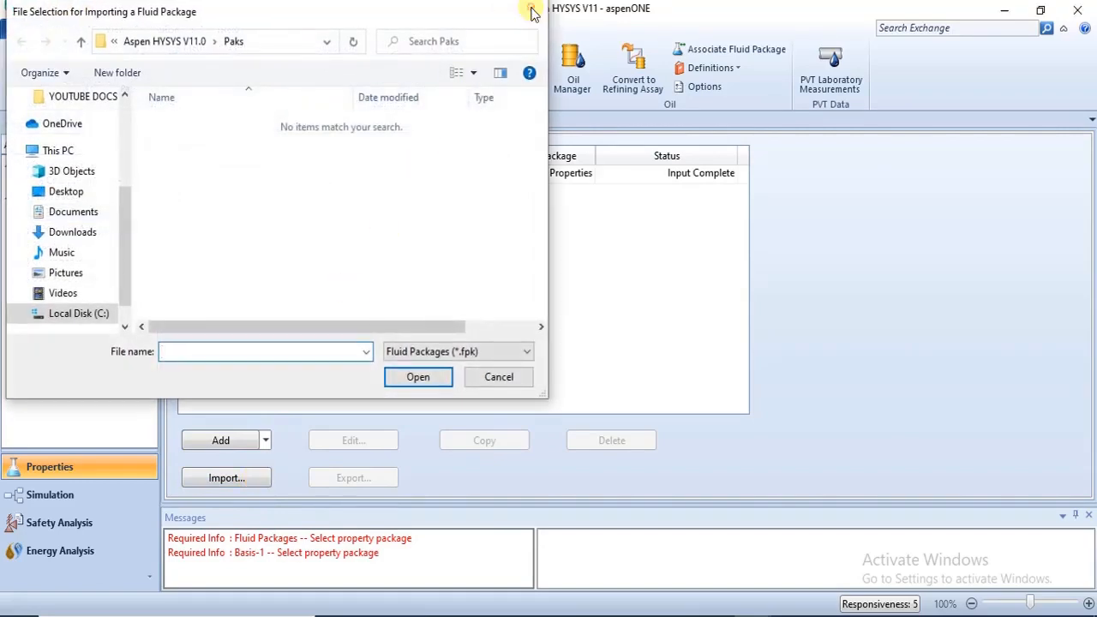
pyautogui.click(533, 11)
pyautogui.doubleClick(315, 172)
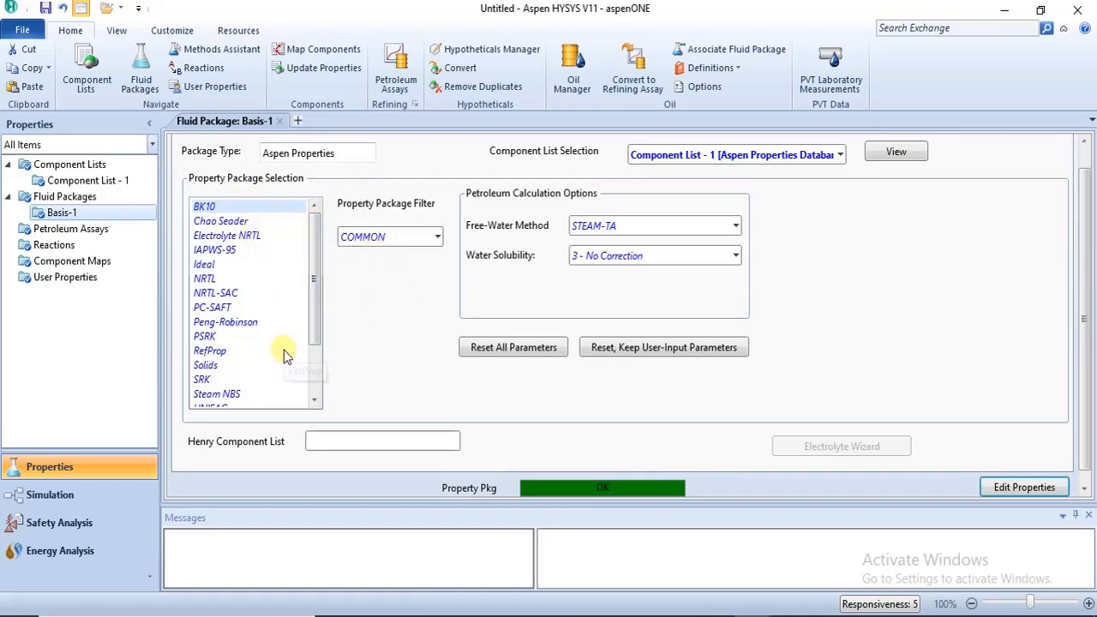
# Try property packages from the COMMON set, including Peng-Robinson, PC-SAFT, NRTL-SAC, NRTL and BK10.
pyautogui.moveTo(314, 289); pyautogui.dragTo(313, 400)
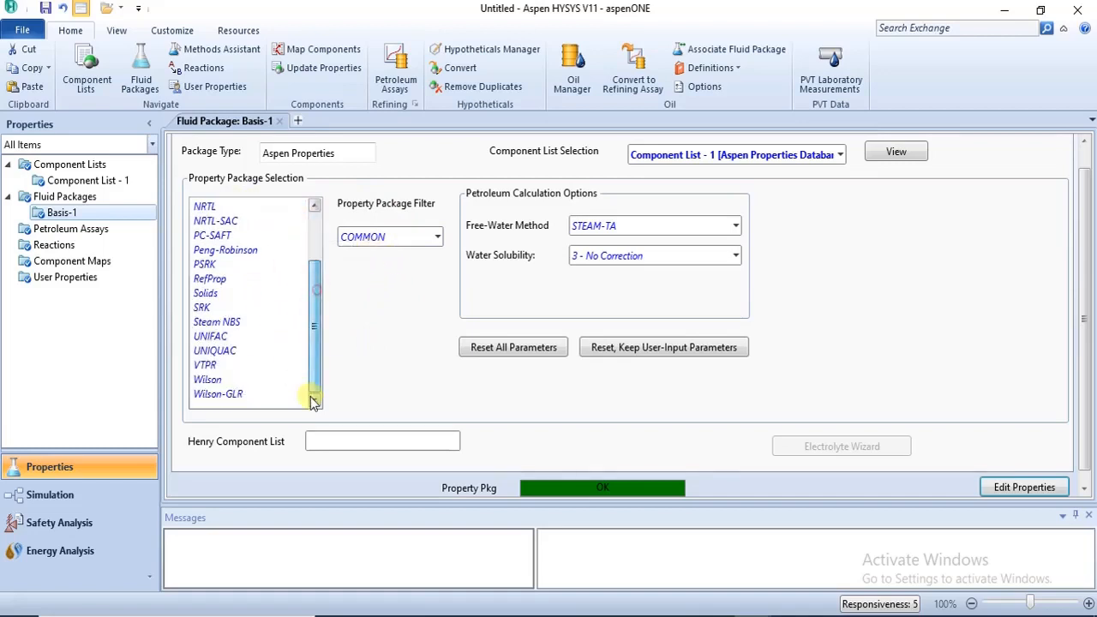
pyautogui.click(251, 250)
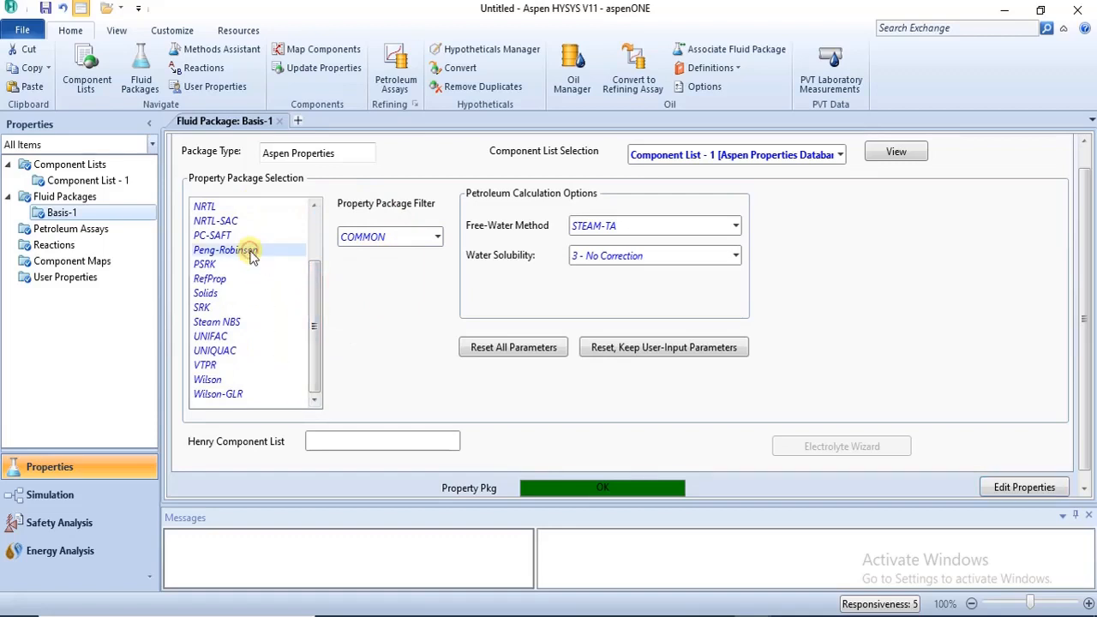
pyautogui.click(225, 236)
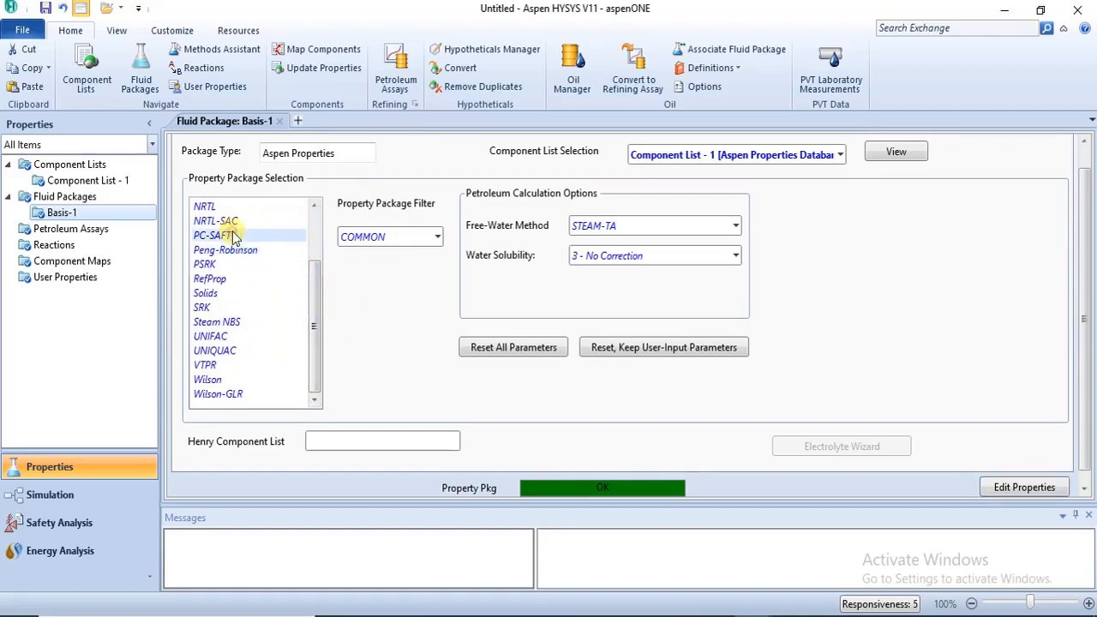
pyautogui.click(202, 220)
pyautogui.click(199, 206)
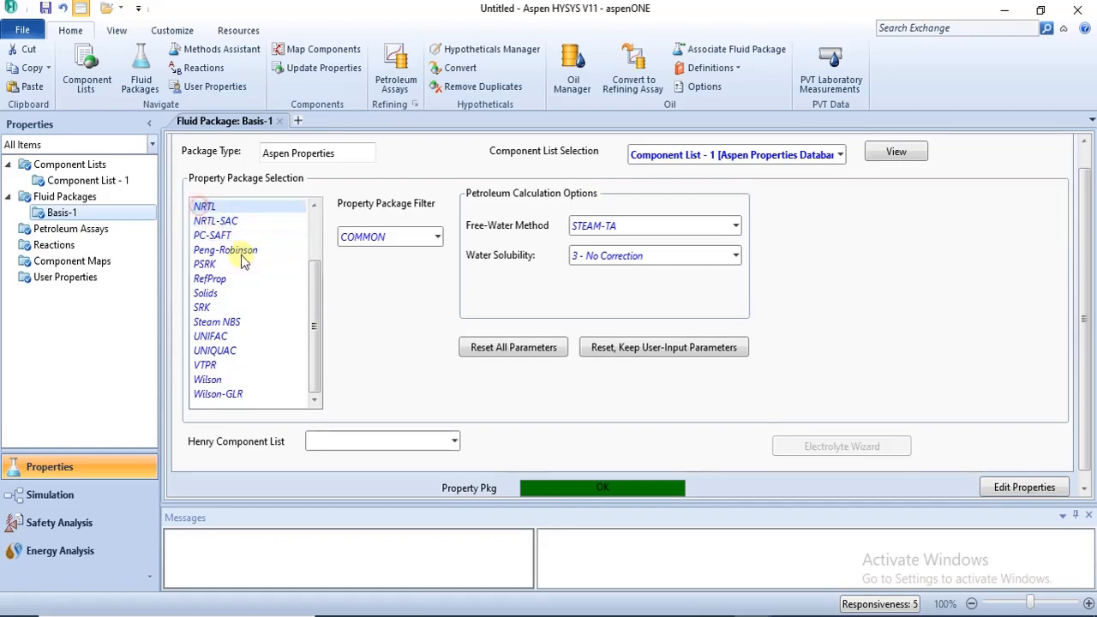
pyautogui.click(213, 262)
pyautogui.click(219, 235)
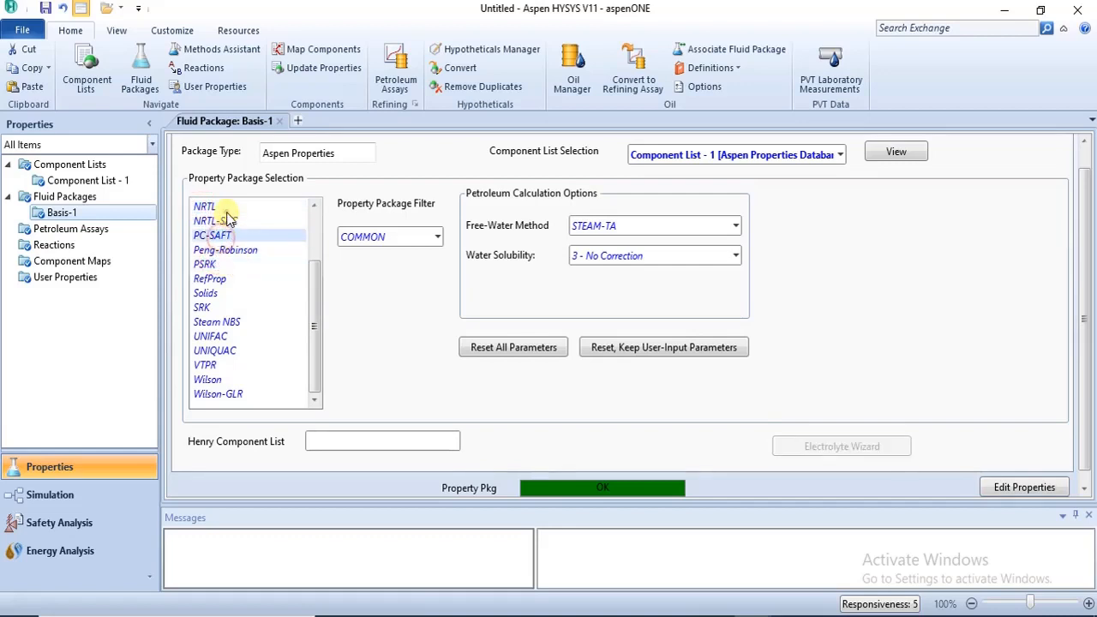
pyautogui.click(221, 208)
pyautogui.scroll(2, 316, 233)
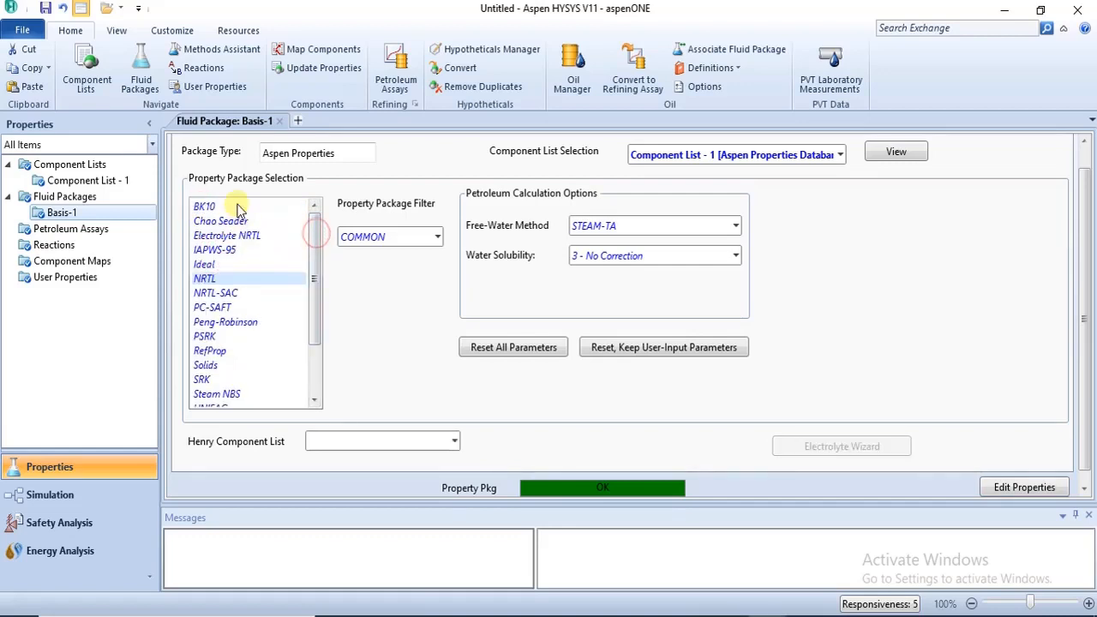
pyautogui.click(205, 205)
pyautogui.moveTo(315, 274); pyautogui.dragTo(328, 249)
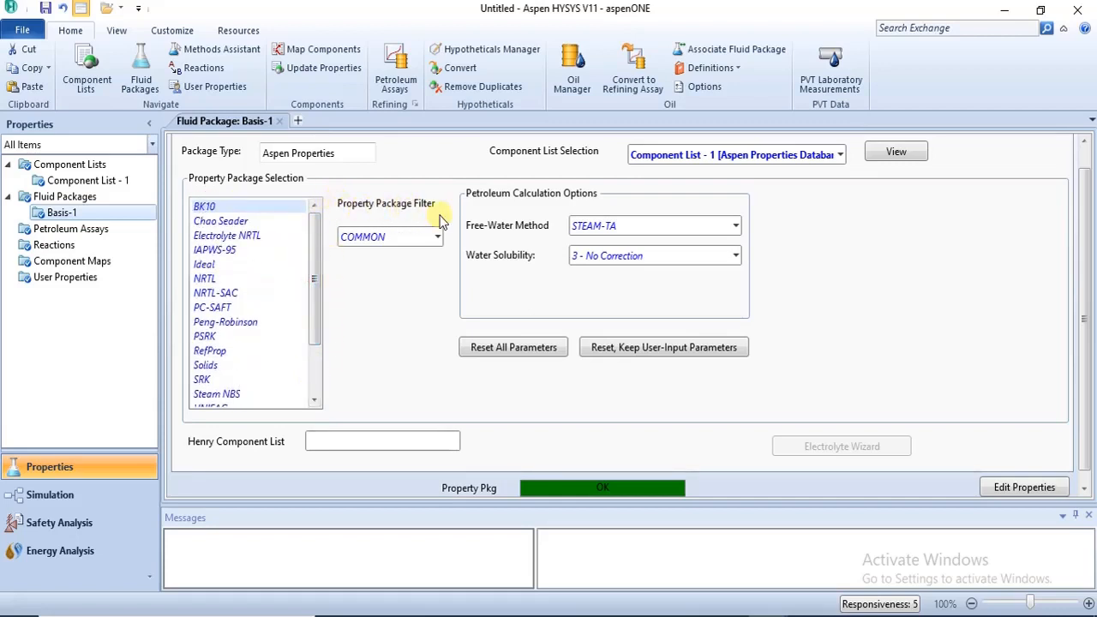
pyautogui.moveTo(316, 246)
pyautogui.mouseDown()
pyautogui.moveTo(315, 345)
pyautogui.moveTo(319, 242)
pyautogui.mouseUp()
# Filter the property packages by OIL-GAS, REFINERY and WATER in turn to compare the available methods.
pyautogui.click(436, 238)
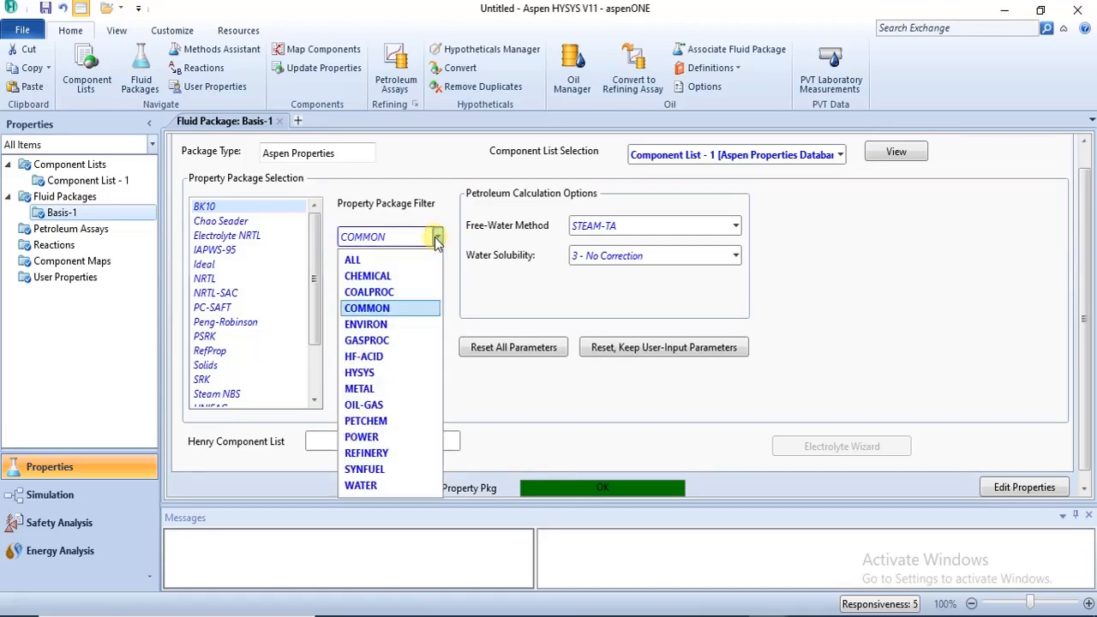
pyautogui.click(382, 404)
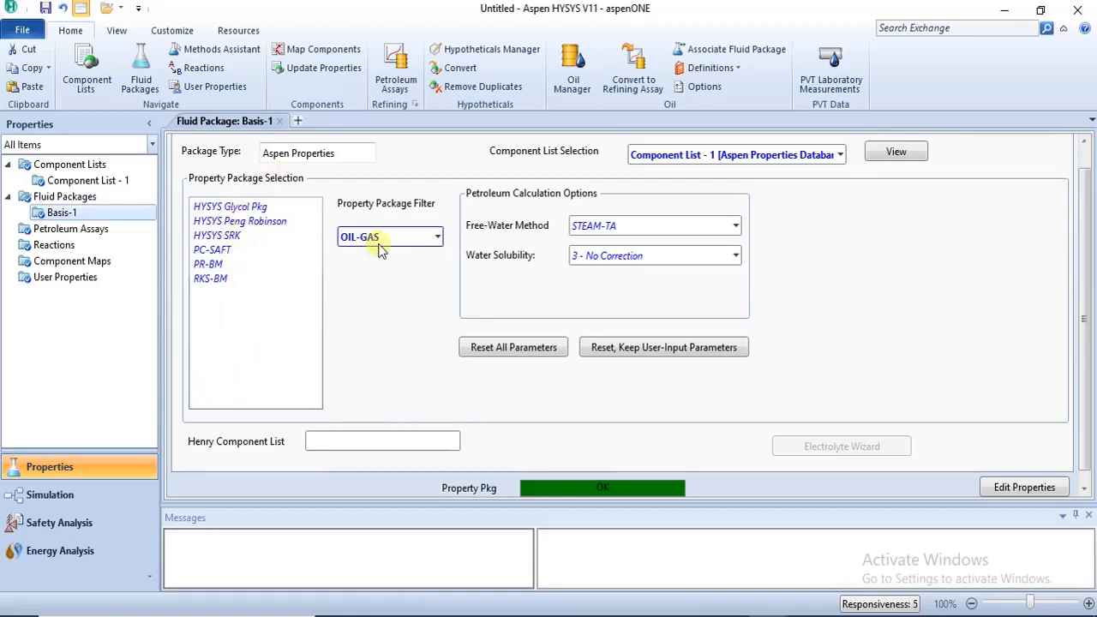
pyautogui.click(437, 241)
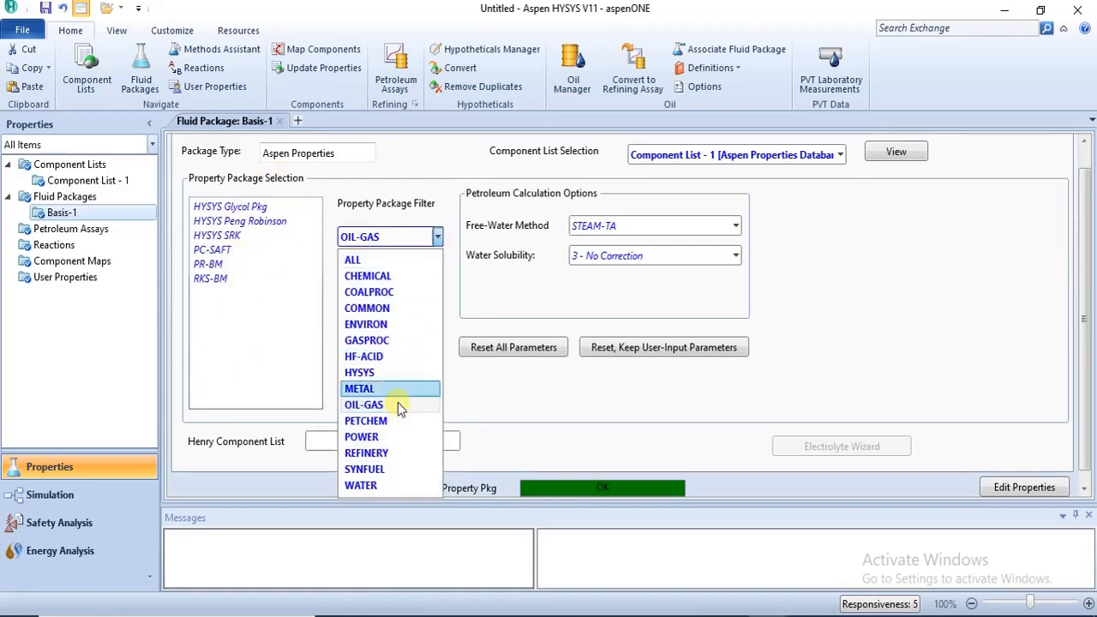
pyautogui.click(405, 452)
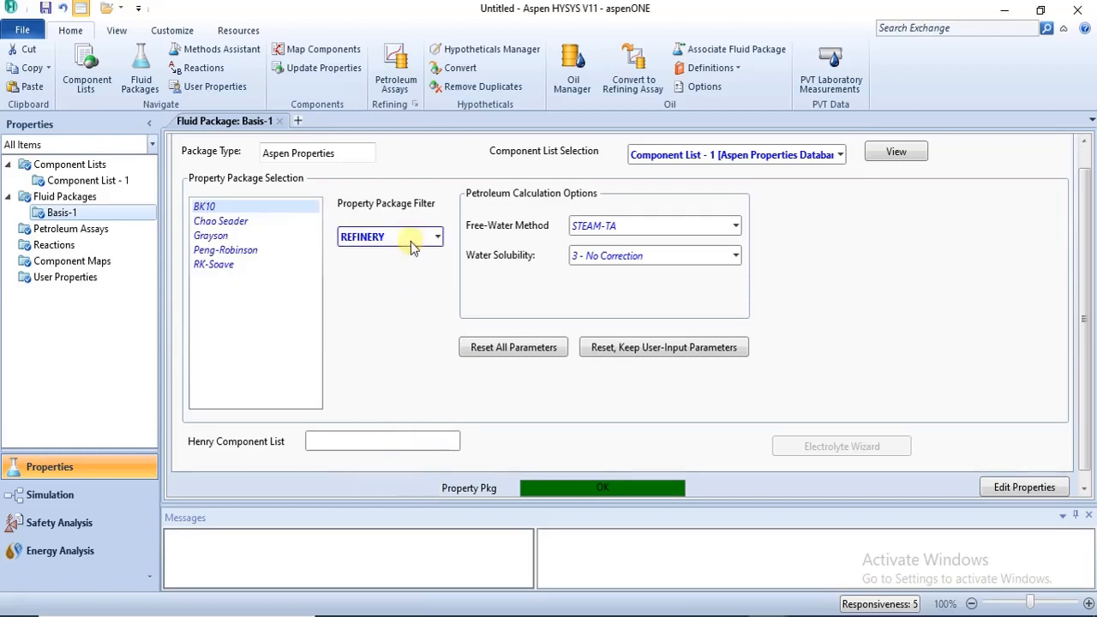
pyautogui.click(438, 236)
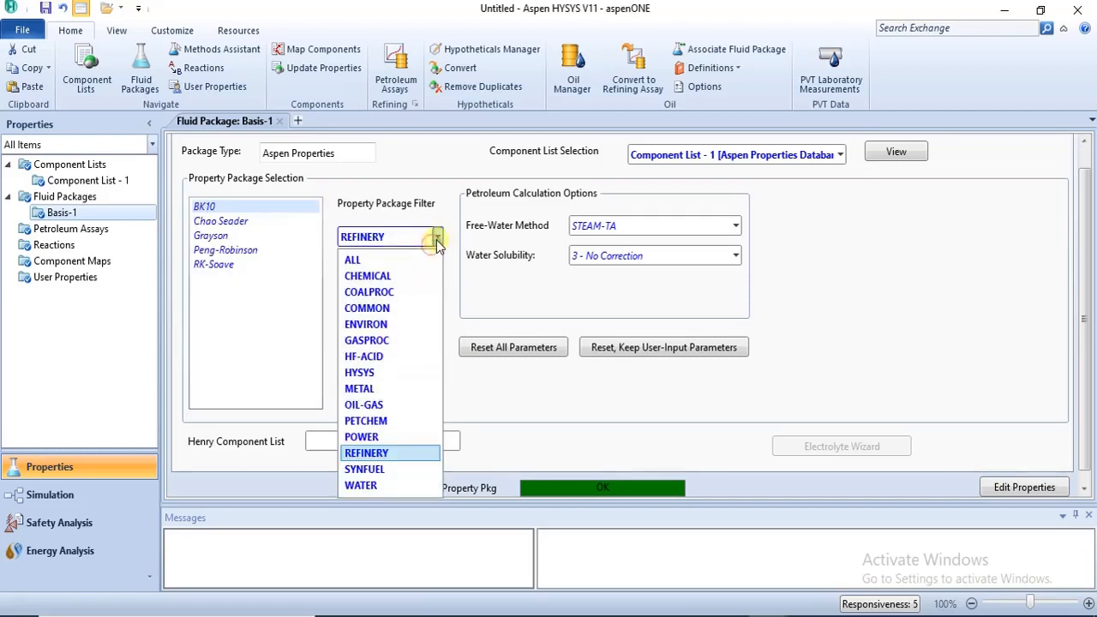
pyautogui.click(360, 486)
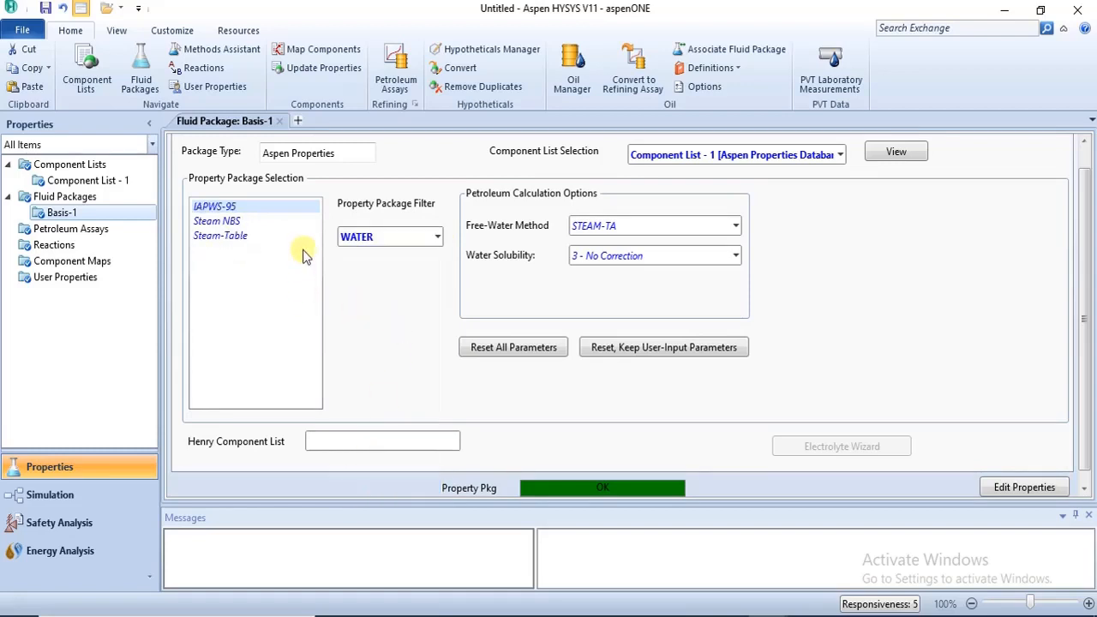
# Set the property package filter to ALL and look through the complete list of packages.
pyautogui.click(437, 238)
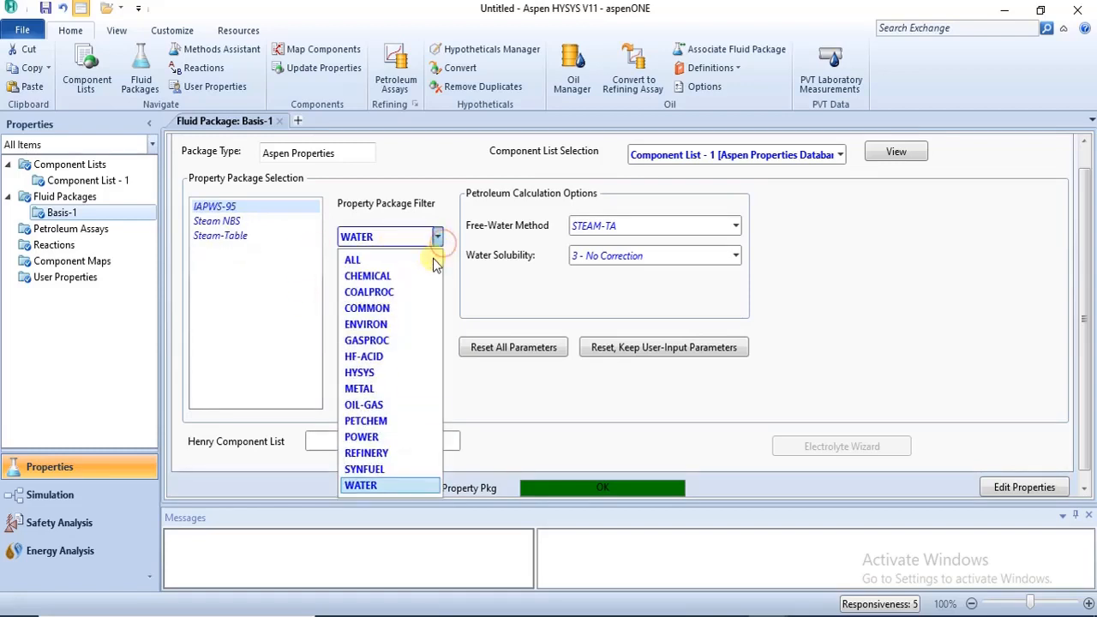
pyautogui.click(433, 260)
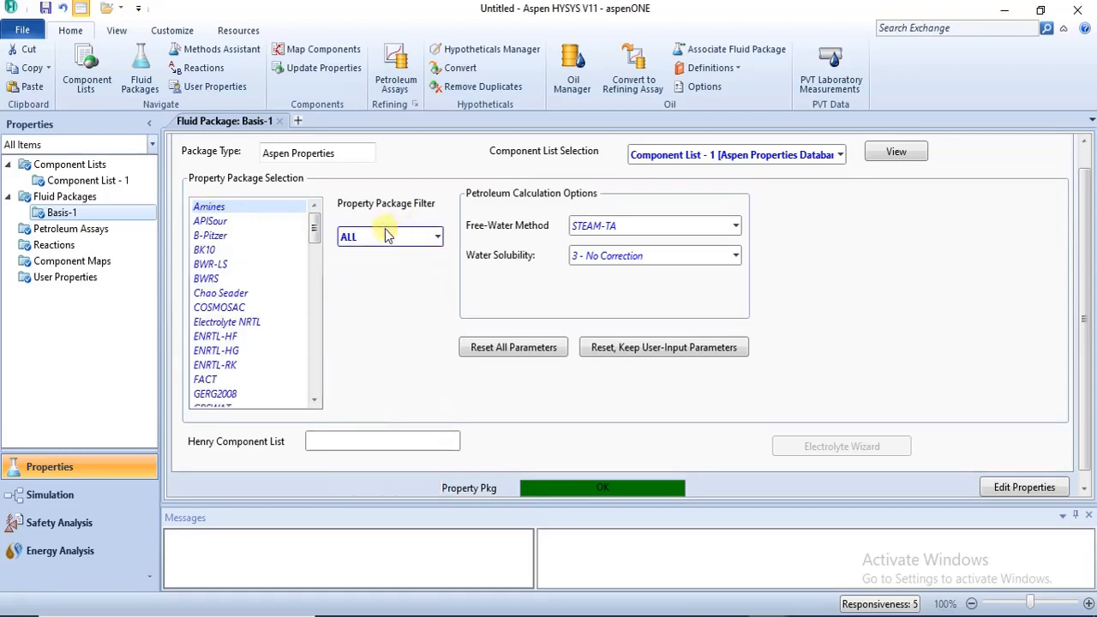
pyautogui.moveTo(313, 225); pyautogui.dragTo(343, 210)
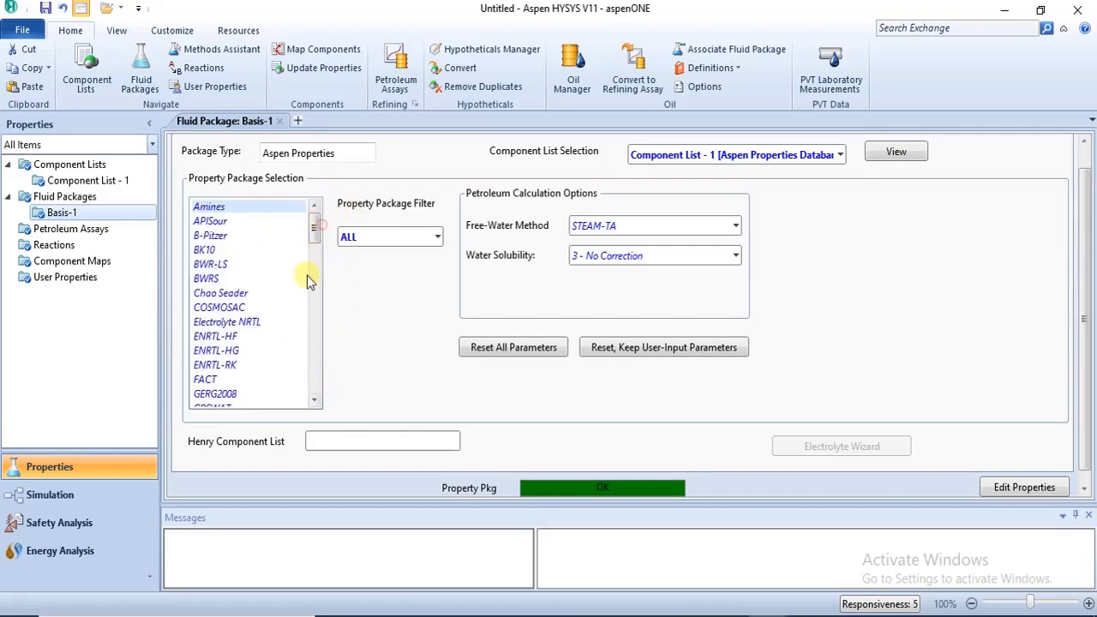
pyautogui.moveTo(313, 227); pyautogui.dragTo(313, 272)
# Try the HYSYS SRK, HYSYS Peng Robinson, HYSYS Glycol Pkg, Hansen and Grayson2 property packages in turn.
pyautogui.click(225, 324)
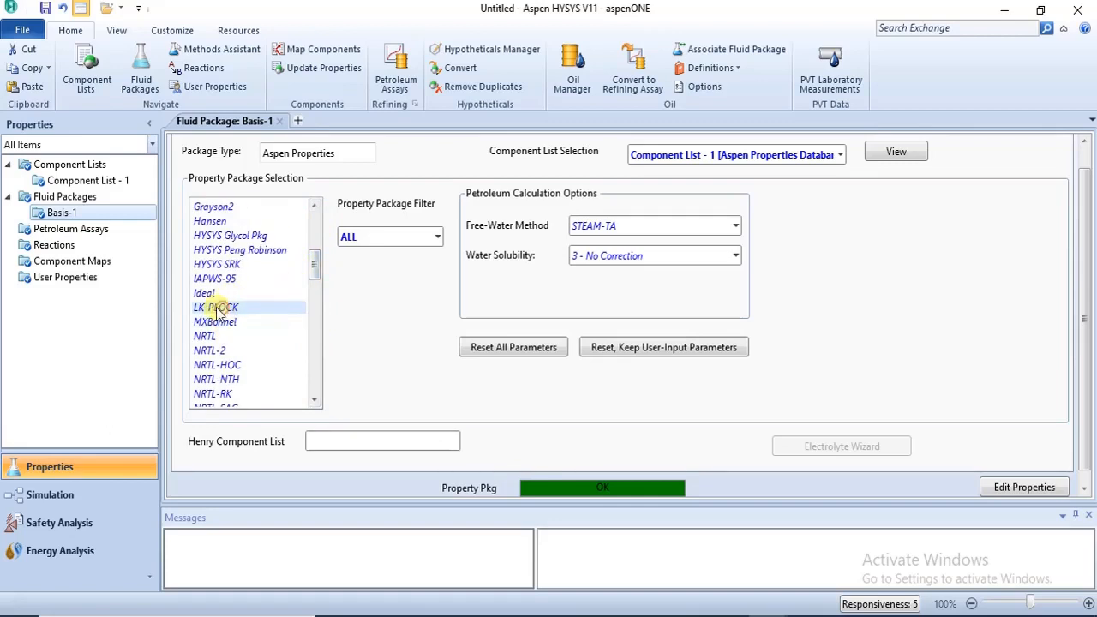
pyautogui.click(246, 248)
pyautogui.click(246, 240)
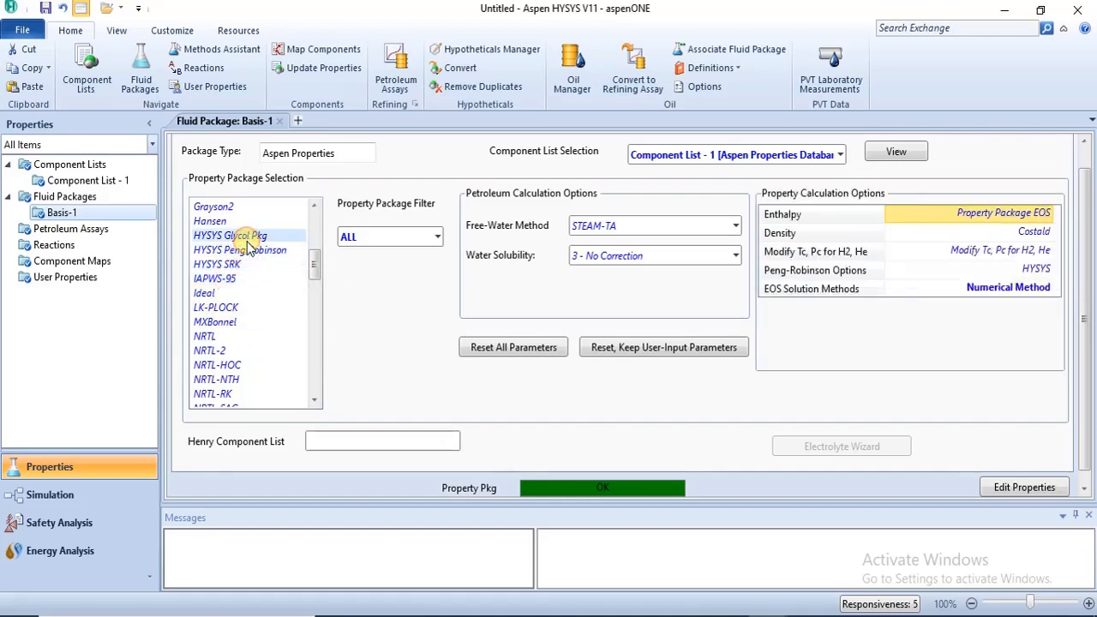
pyautogui.click(217, 225)
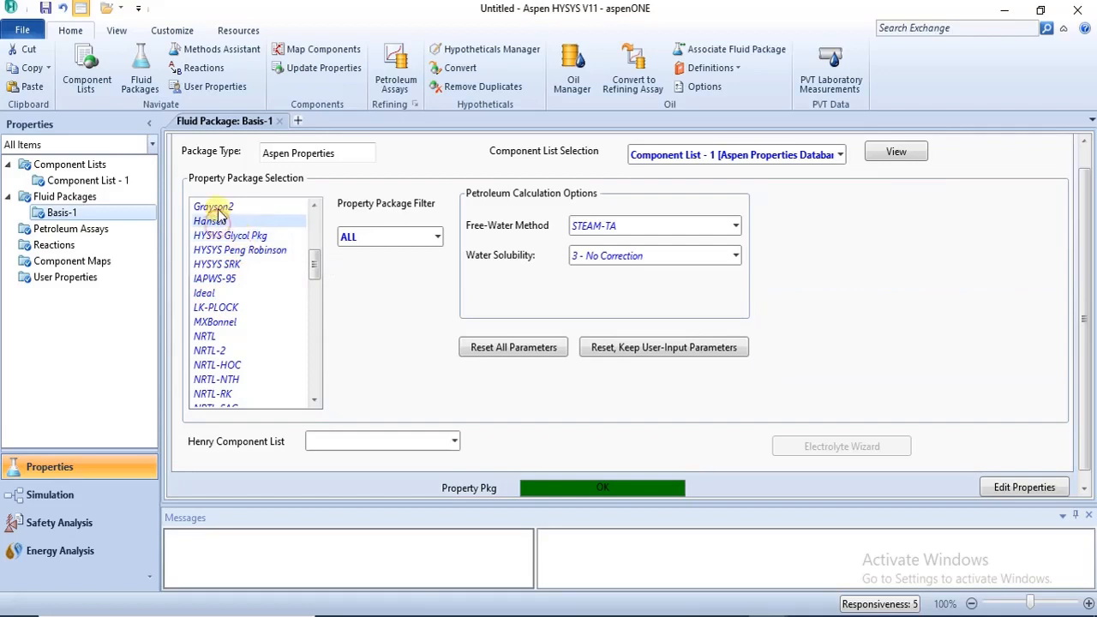
pyautogui.click(210, 208)
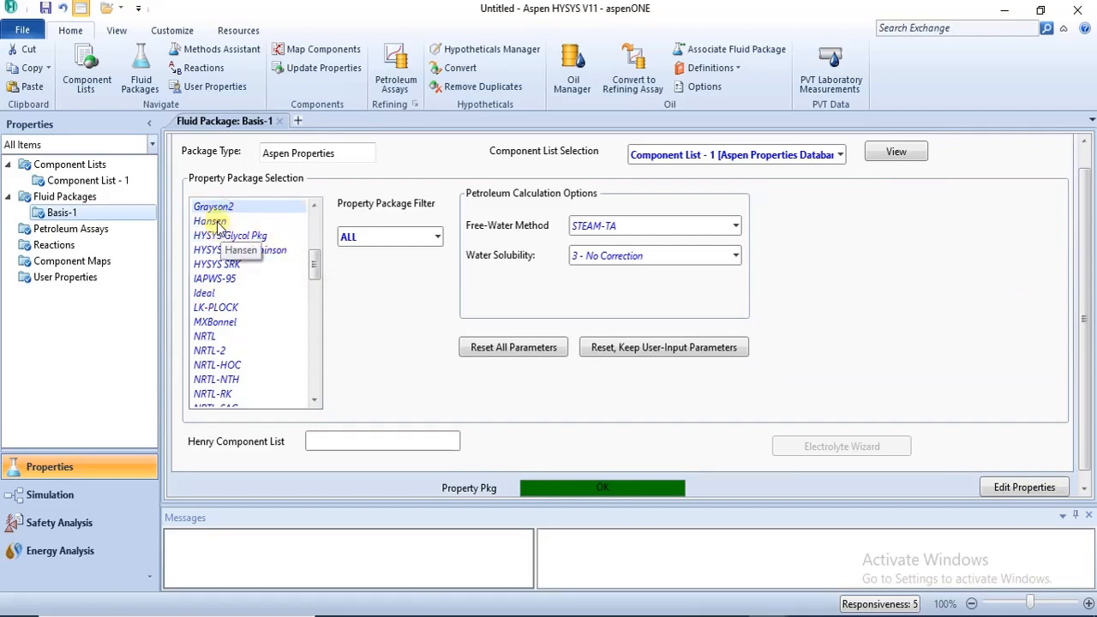
pyautogui.click(215, 207)
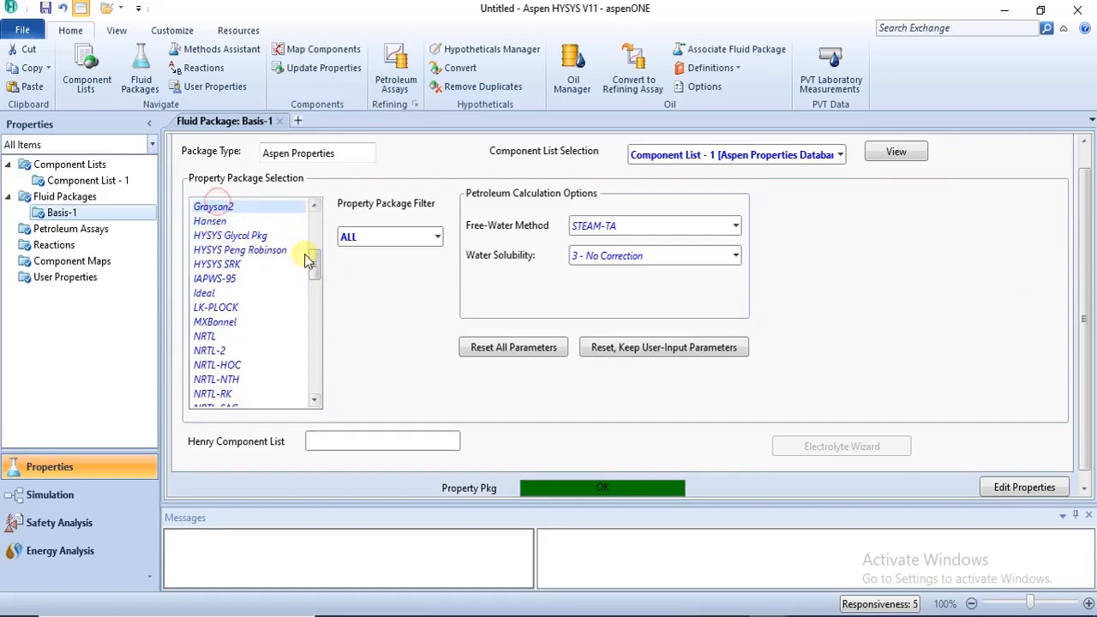
# Try the COSMOSAC property package, then select BWRS for the fluid package.
pyautogui.click(318, 236)
pyautogui.click(219, 278)
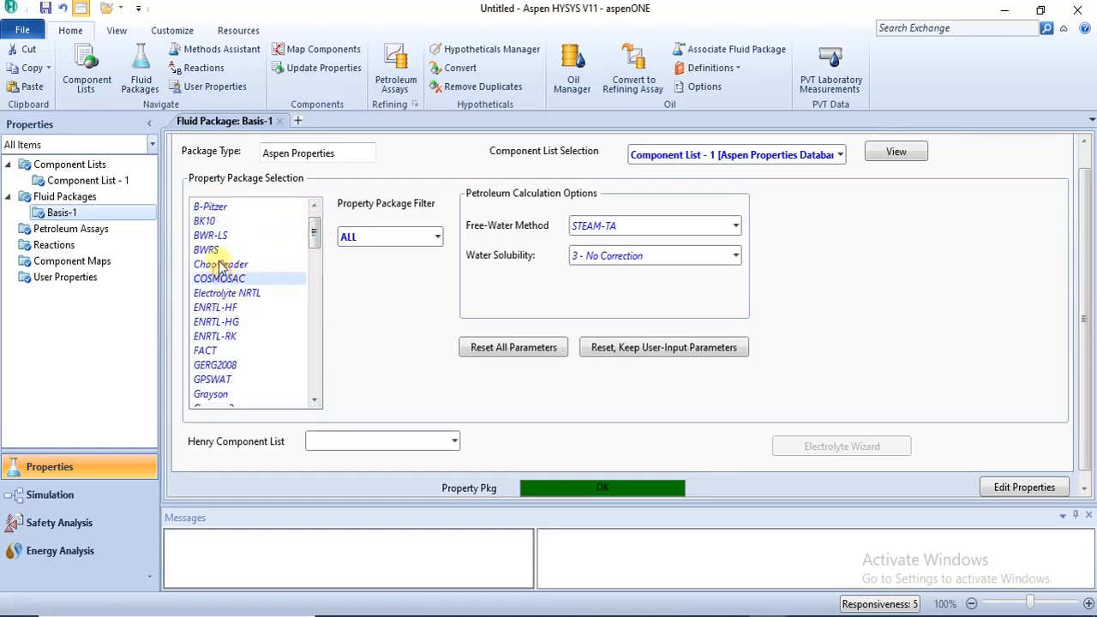
pyautogui.click(207, 251)
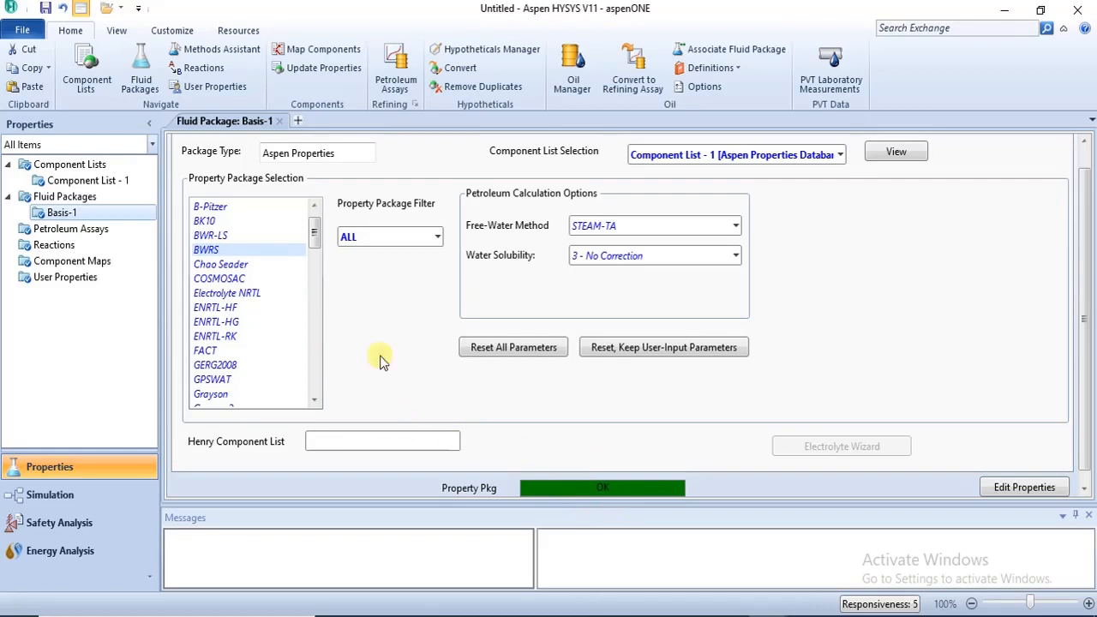
pyautogui.moveTo(314, 239); pyautogui.dragTo(314, 216)
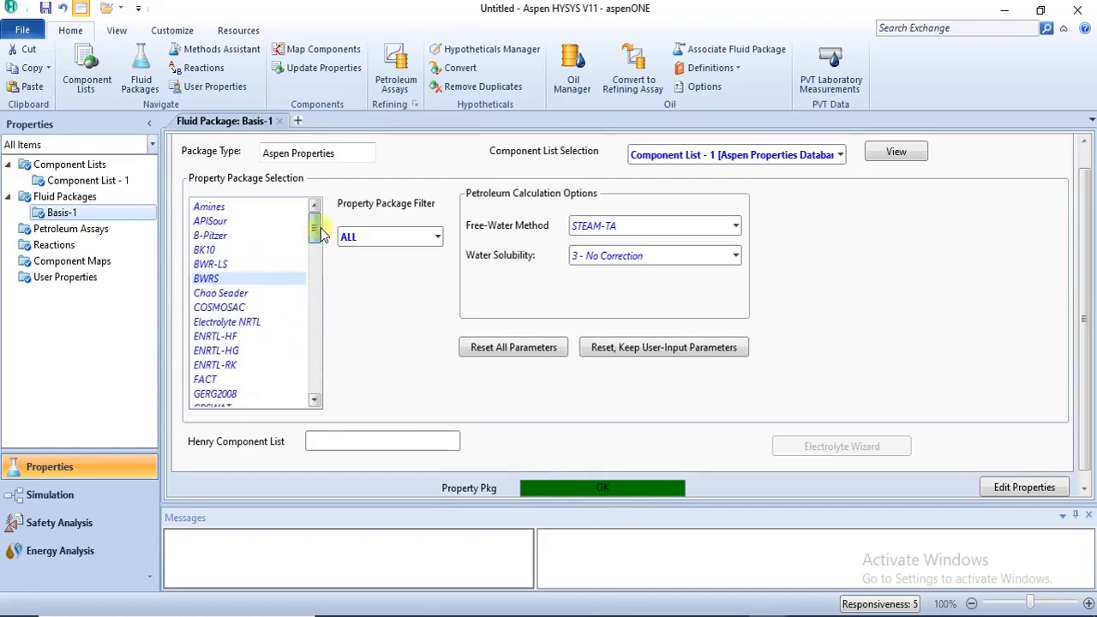
# Try the Amines, APISour, B-Pitzer, BK10, BWR-LS, BWRS, Chao Seader, Electrolyte NRTL and FACT property packages in turn.
pyautogui.click(209, 207)
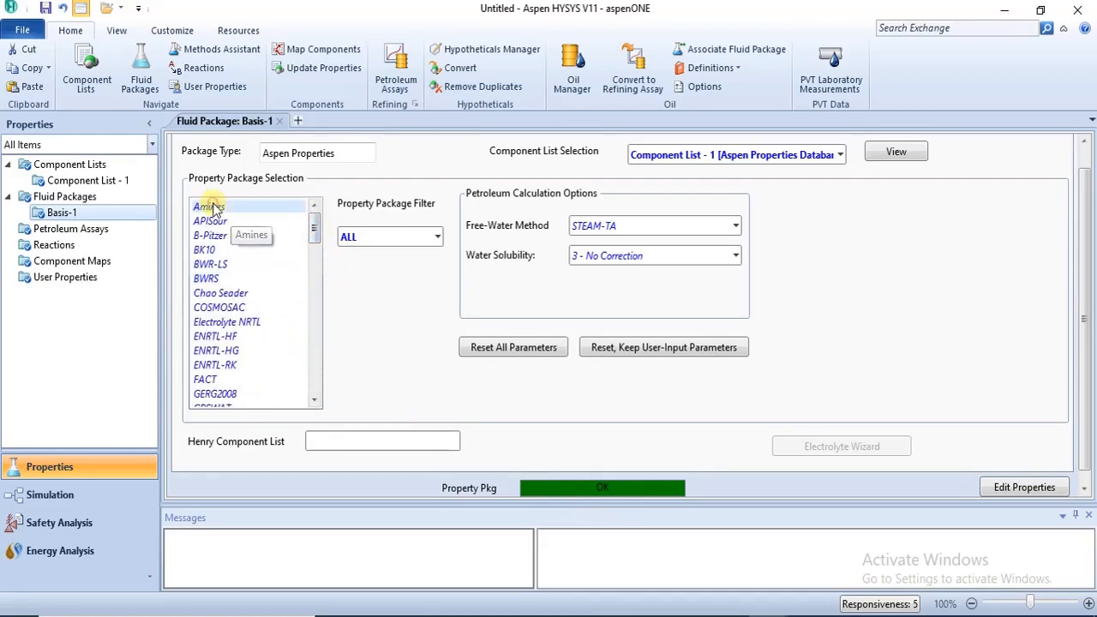
pyautogui.click(220, 224)
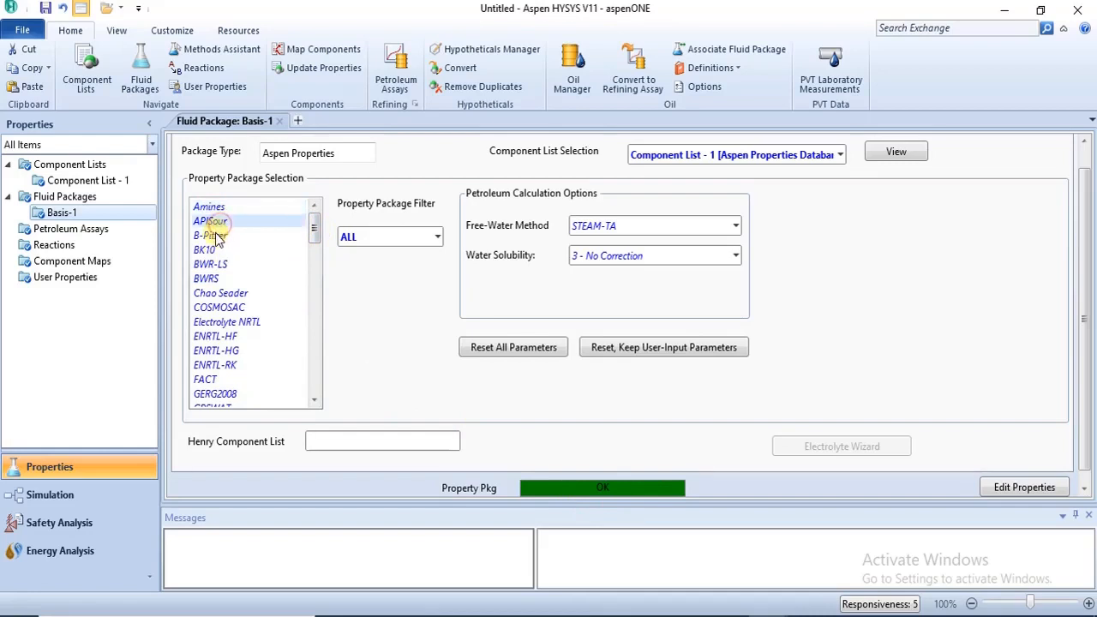
pyautogui.click(214, 236)
pyautogui.click(216, 252)
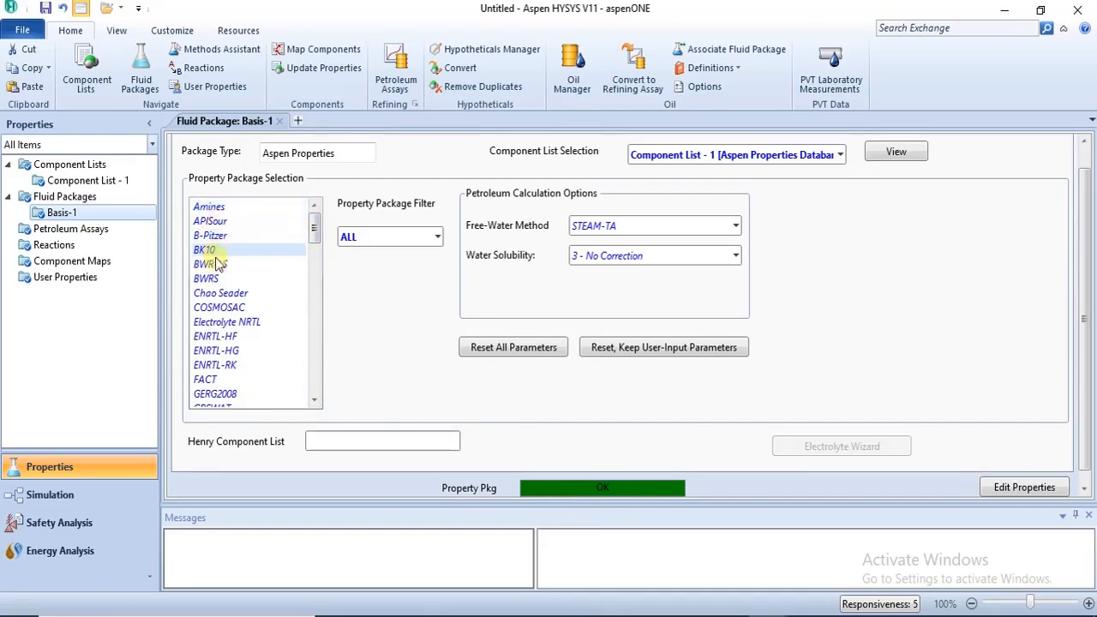
pyautogui.click(214, 266)
pyautogui.click(211, 235)
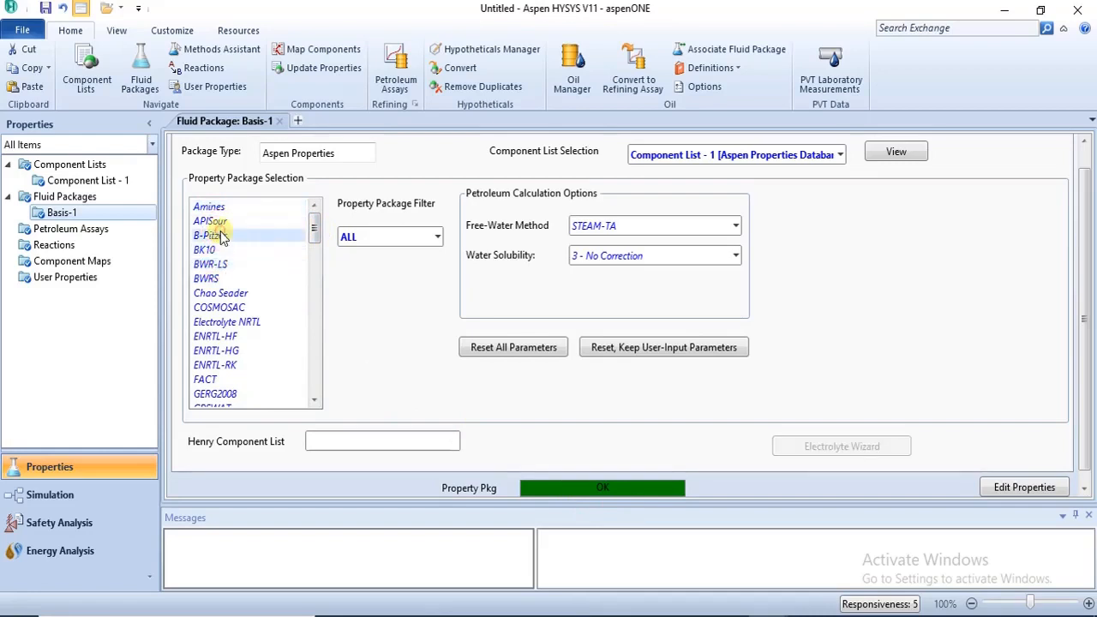
pyautogui.click(221, 280)
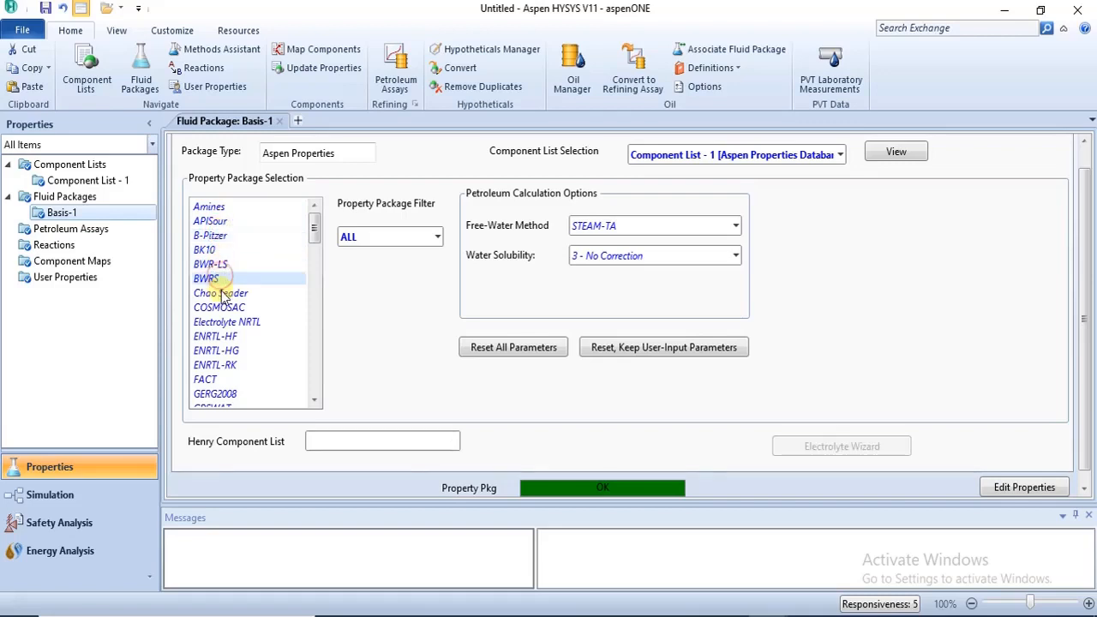
pyautogui.click(221, 293)
pyautogui.click(226, 322)
pyautogui.click(225, 381)
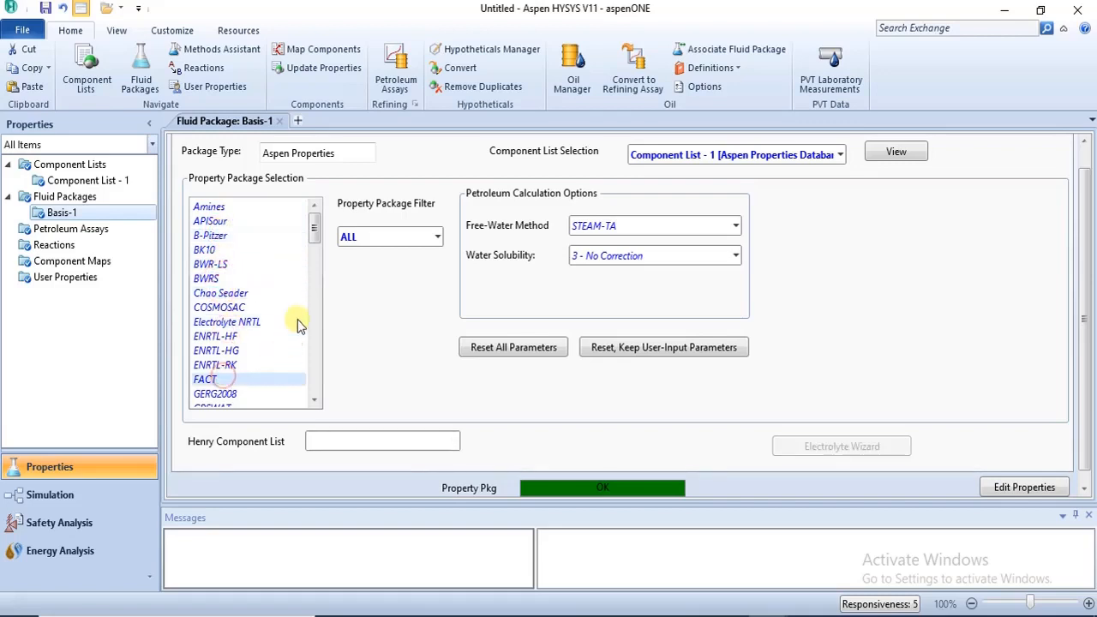
# Select UNIFAC-HOC as the property package of Basis-1 and enter the simulation environment.
pyautogui.moveTo(310, 229); pyautogui.dragTo(314, 337)
pyautogui.click(248, 339)
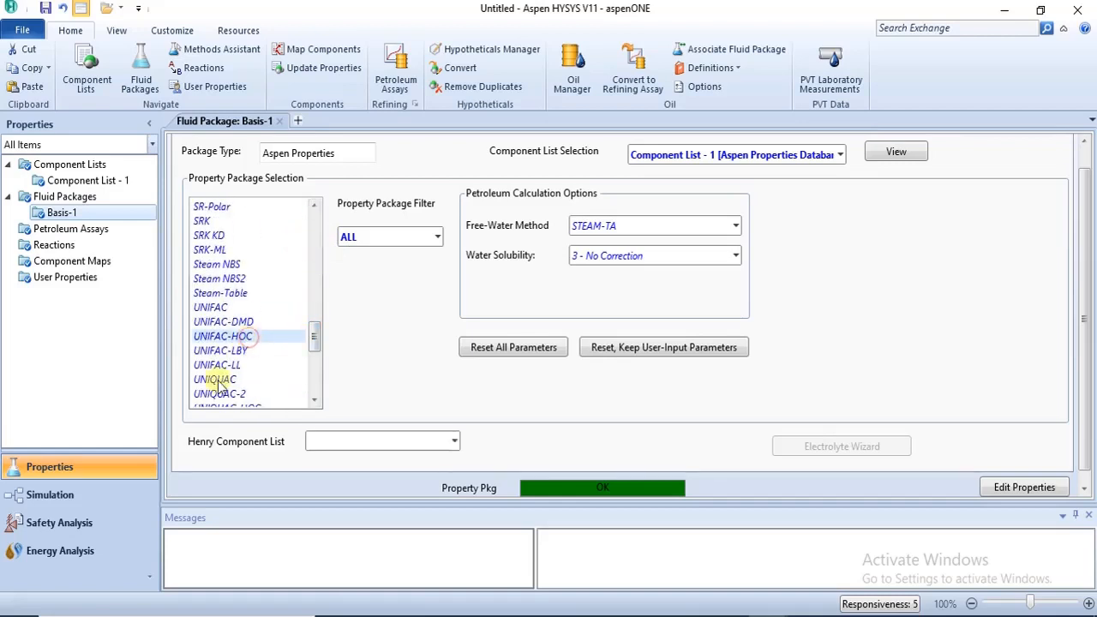
pyautogui.click(85, 497)
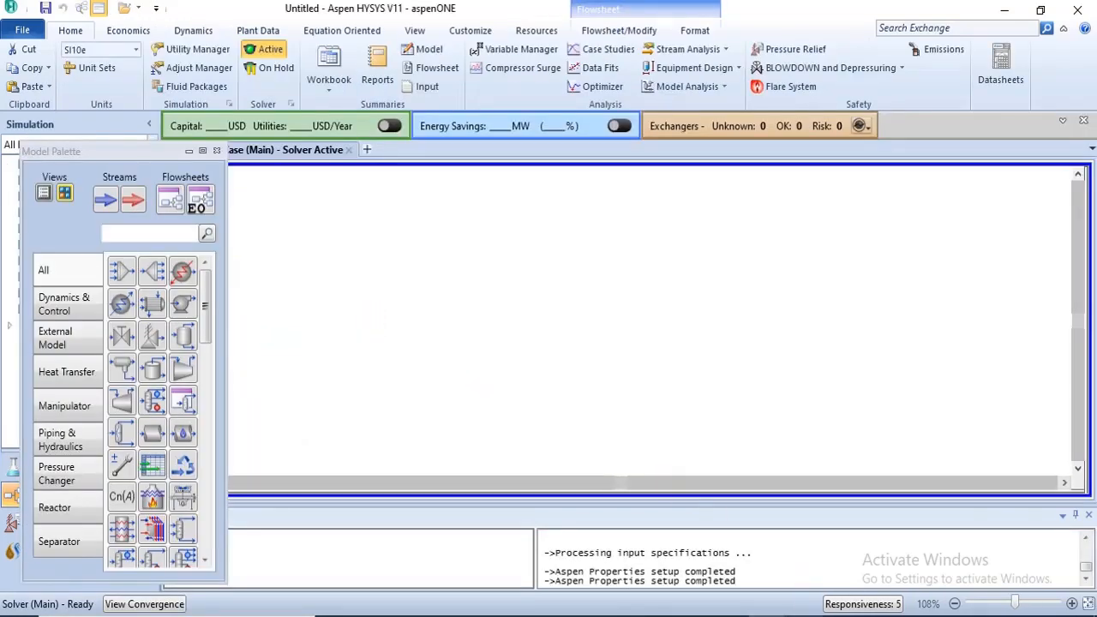
# Switch to the HYSYS Databanks case containing n-C20 and n-C22 and add a HYSYS fluid package.
pyautogui.click(704, 592)
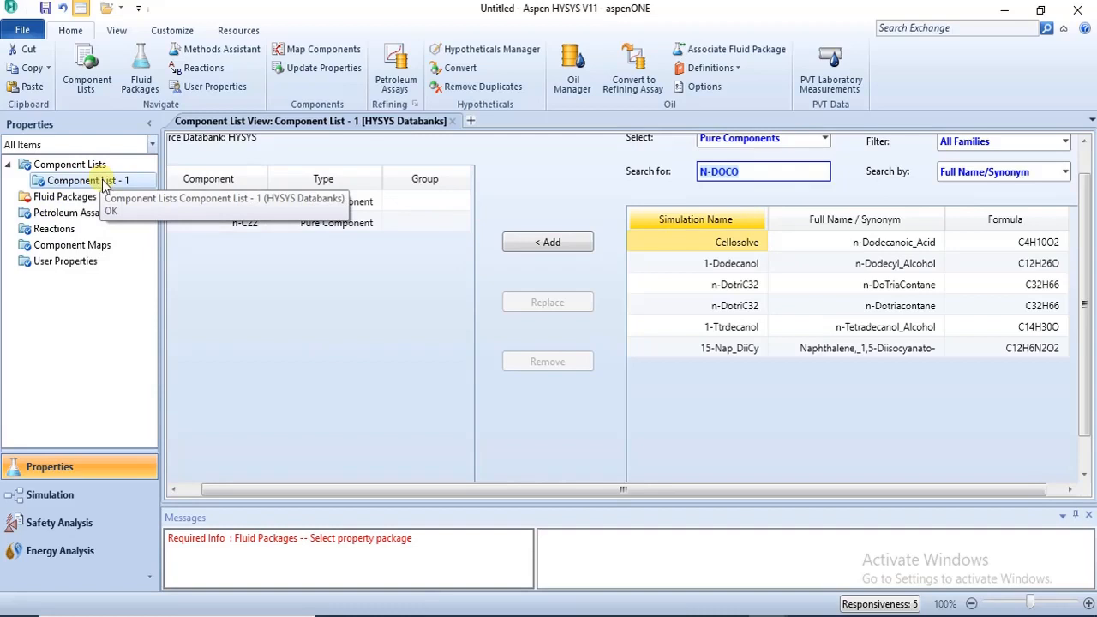
pyautogui.click(64, 198)
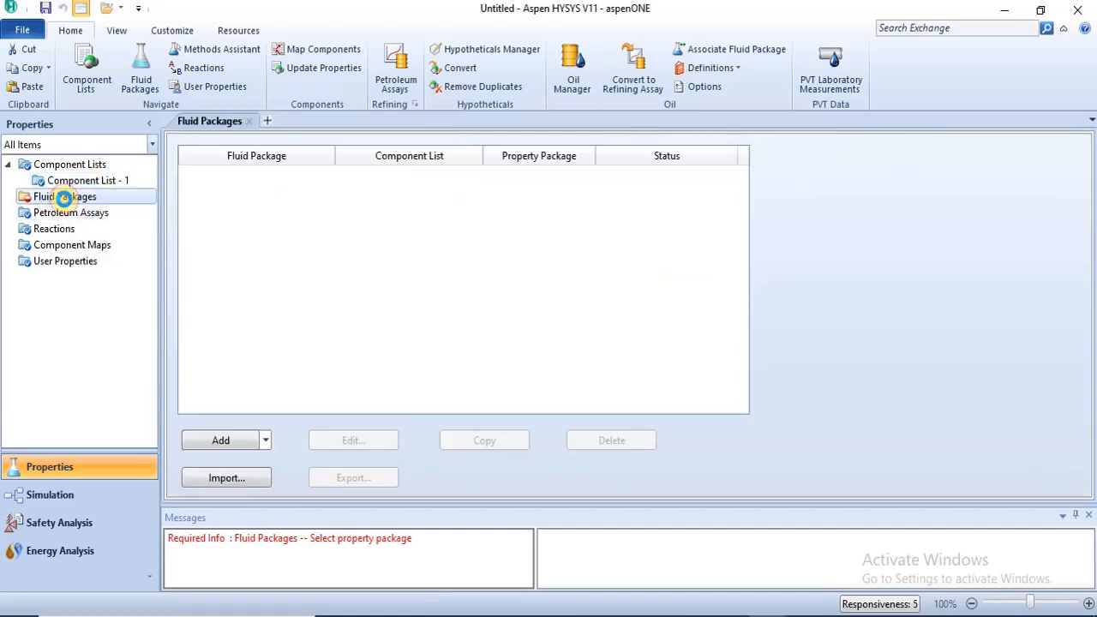
pyautogui.click(223, 441)
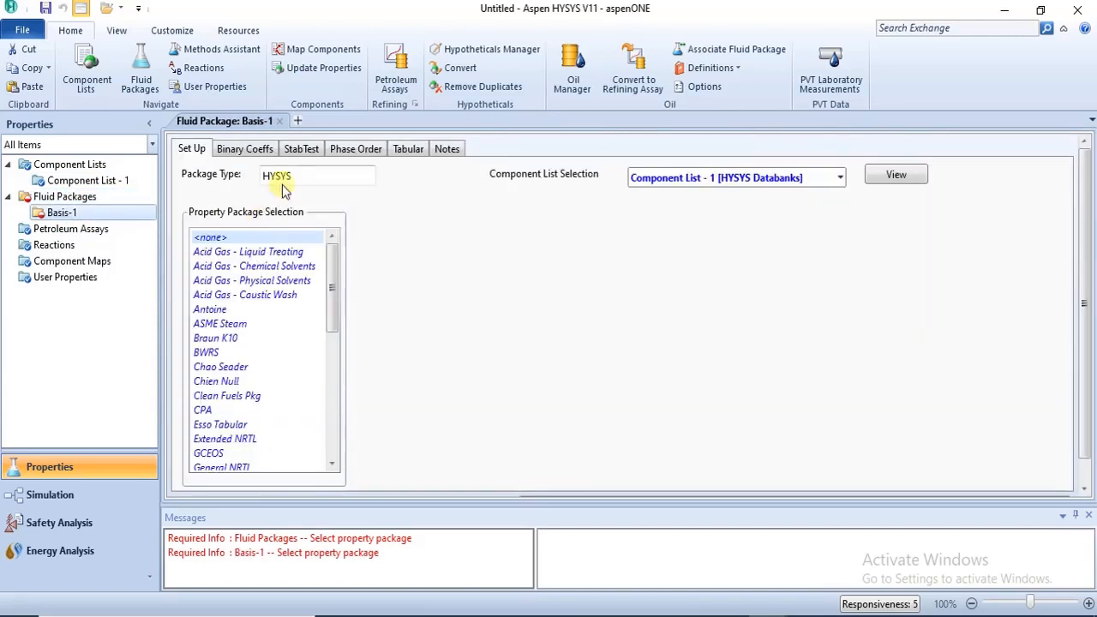
# Return to the fluid packages overview and check which package types can be added.
pyautogui.click(65, 196)
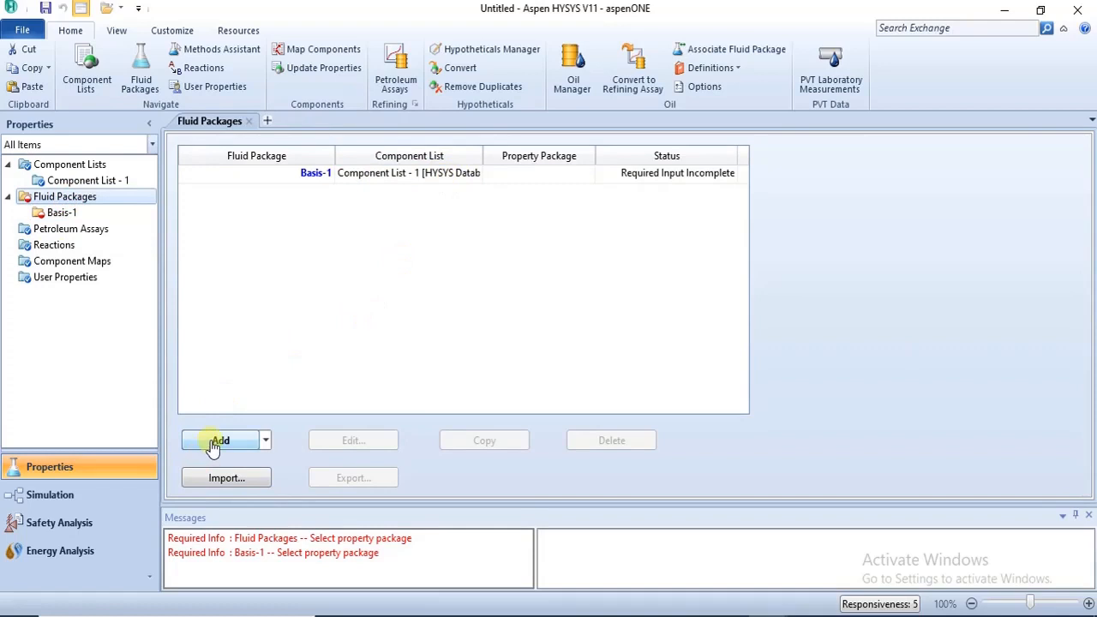
pyautogui.click(267, 440)
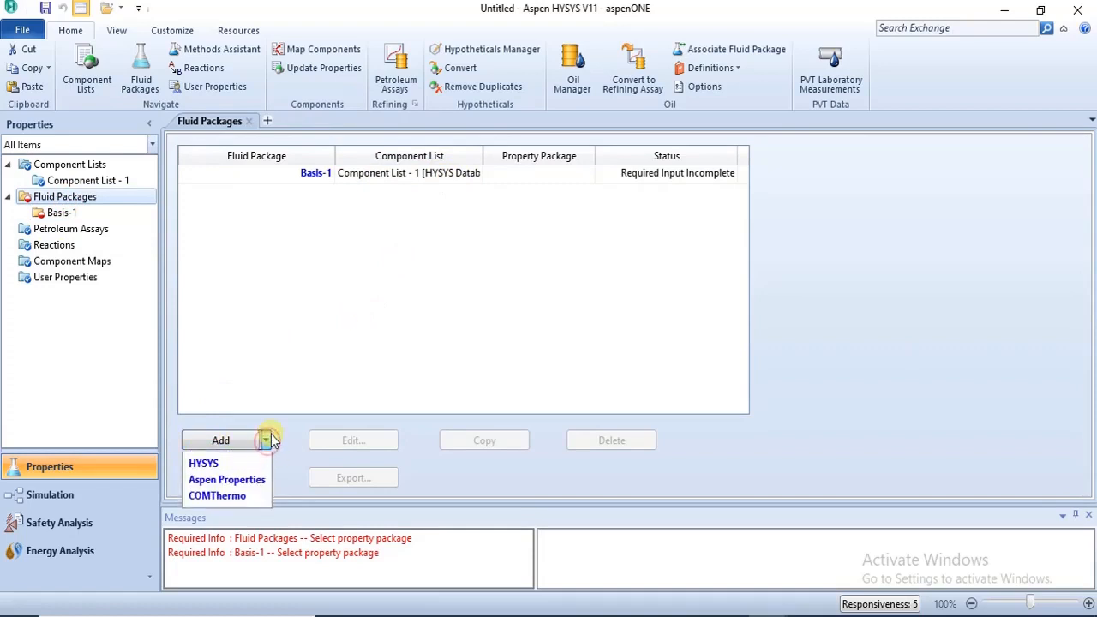
pyautogui.click(270, 440)
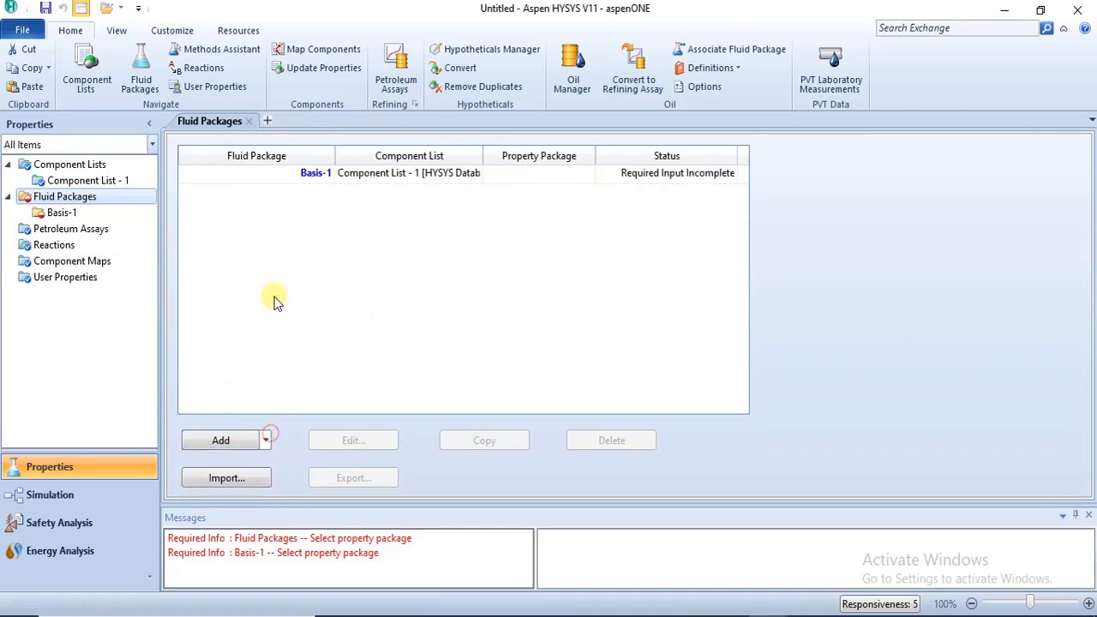
# Reopen the Basis-1 fluid package from the overview and select Peng-Robinson as its property package.
pyautogui.click(302, 180)
pyautogui.doubleClick(301, 173)
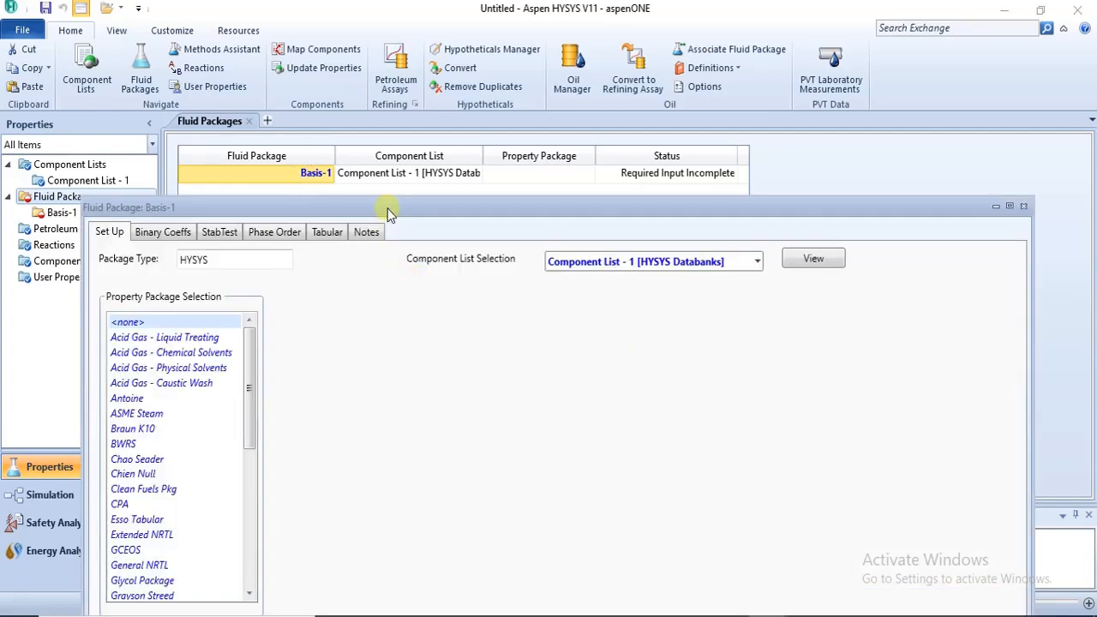
pyautogui.moveTo(388, 208); pyautogui.dragTo(372, 63)
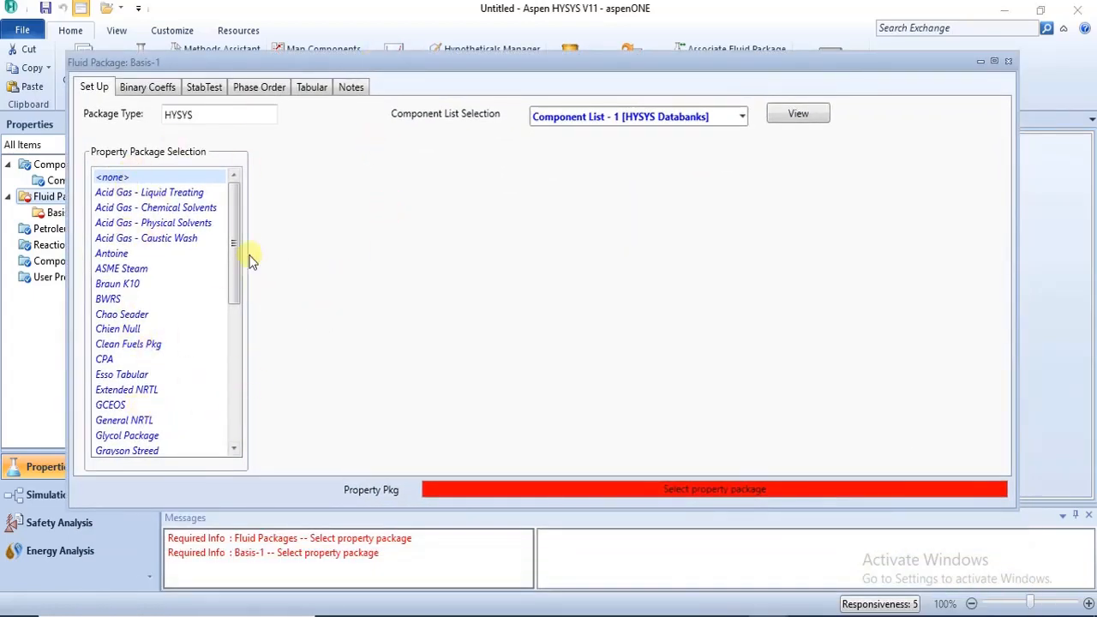
pyautogui.moveTo(233, 253); pyautogui.dragTo(272, 269)
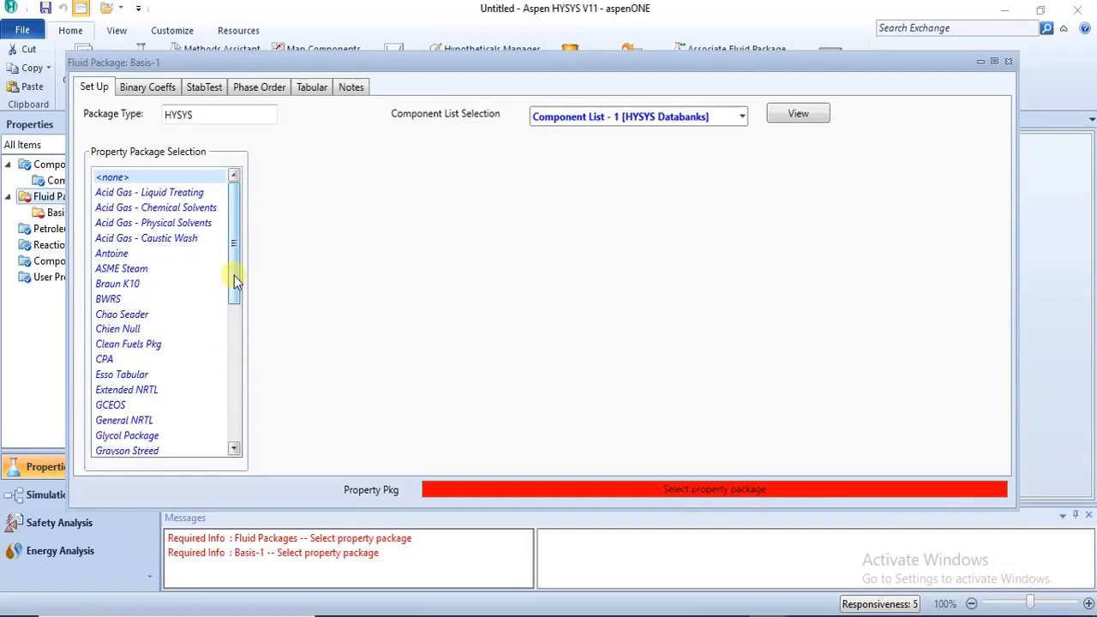
pyautogui.moveTo(234, 275); pyautogui.dragTo(234, 363)
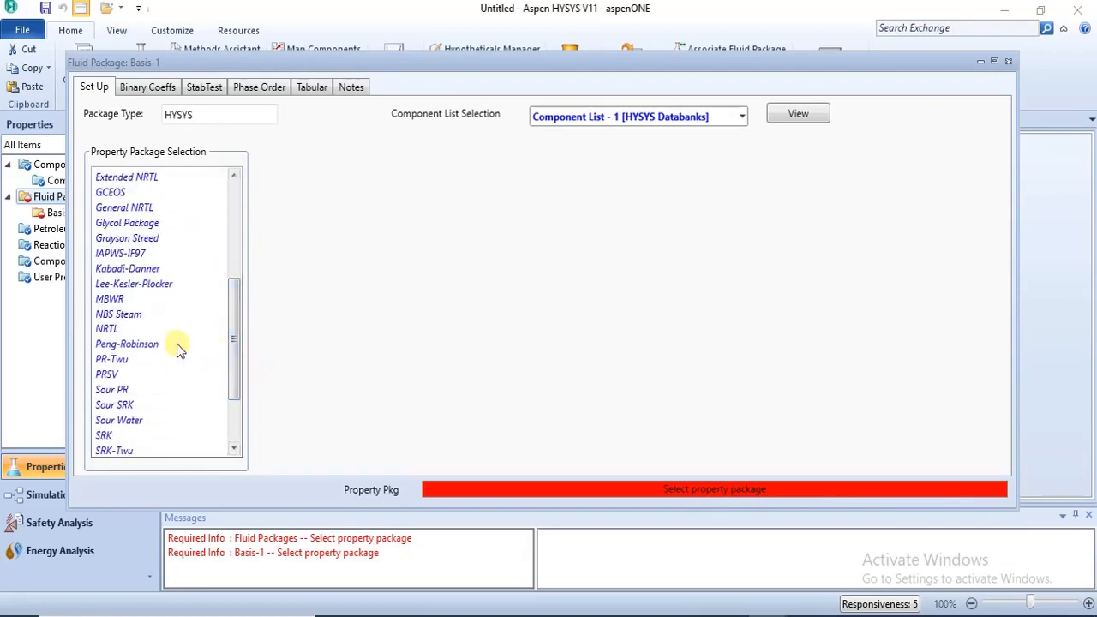
pyautogui.click(160, 344)
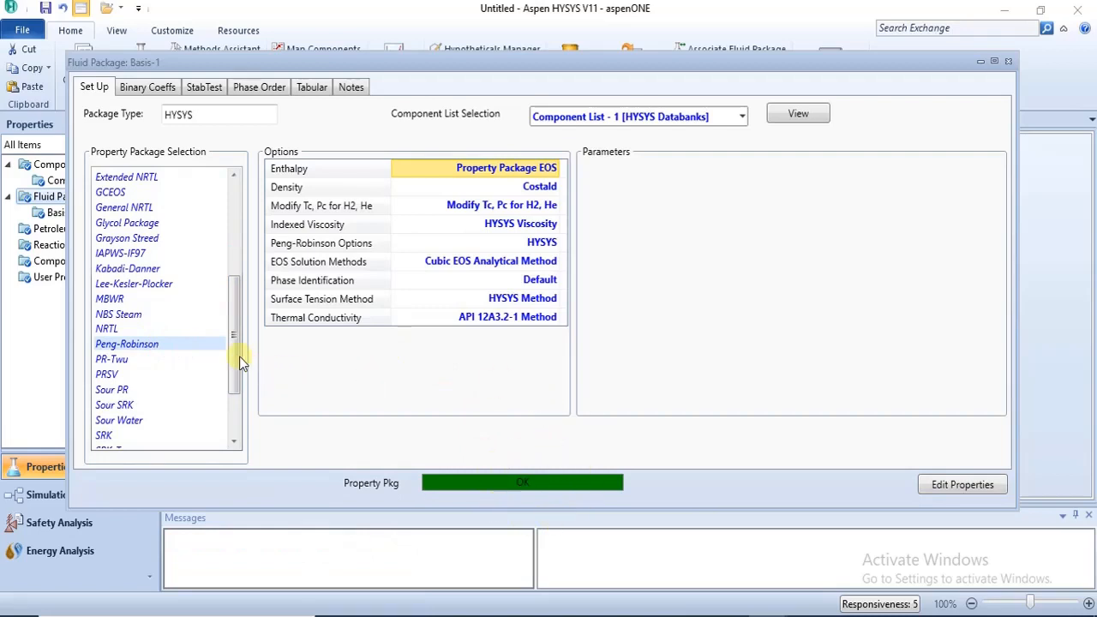
# Look through the complete list of property packages offered for the HYSYS fluid package.
pyautogui.scroll(5, 239, 343)
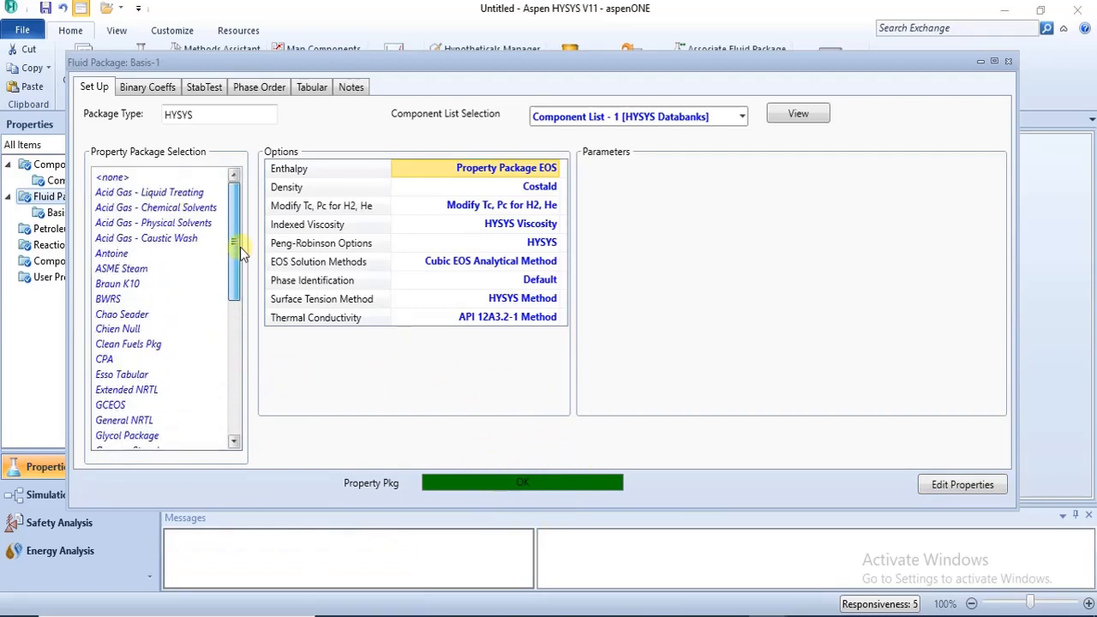
pyautogui.scroll(-7, 237, 343)
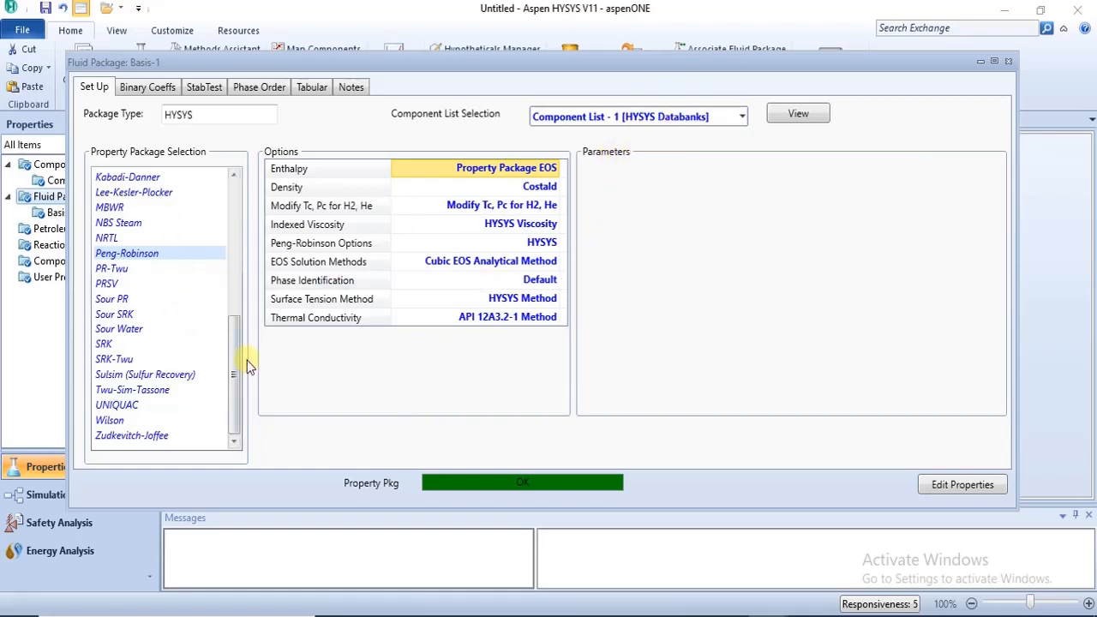
pyautogui.moveTo(236, 362); pyautogui.dragTo(238, 388)
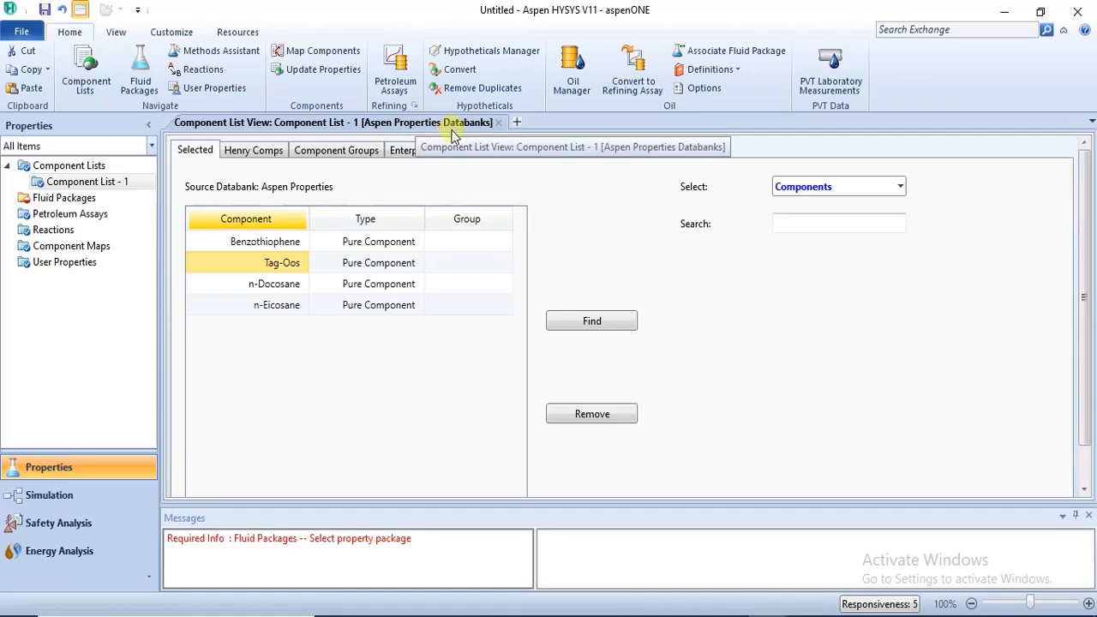
# In the Aspen Properties case, check the available fluid package types and review the components in Component List - 1.
pyautogui.click(107, 199)
pyautogui.click(266, 442)
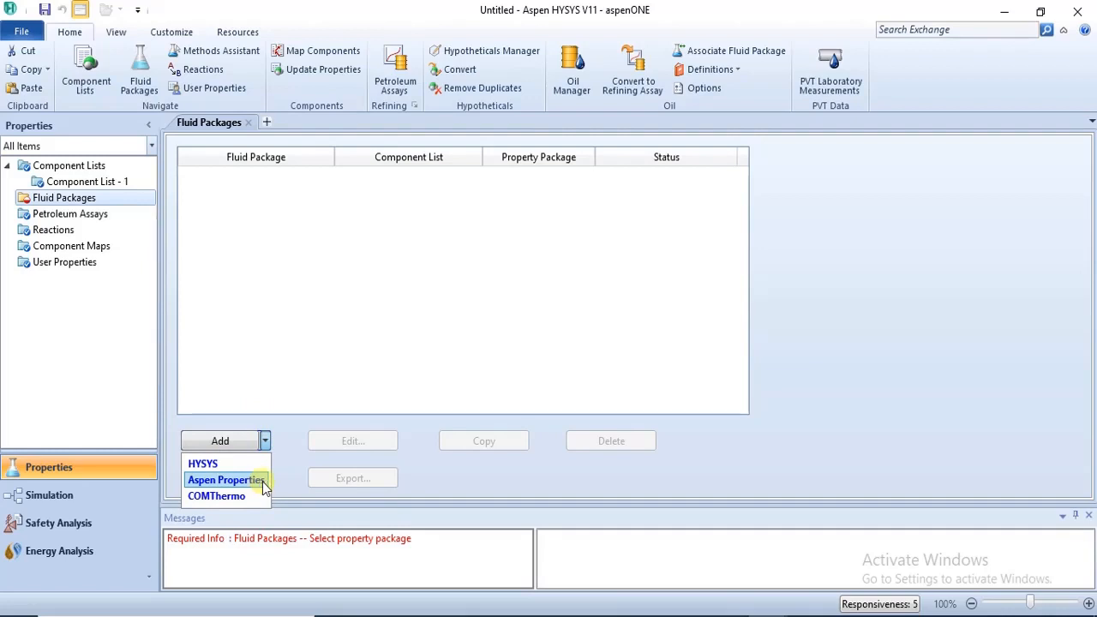
pyautogui.click(129, 187)
pyautogui.doubleClick(127, 183)
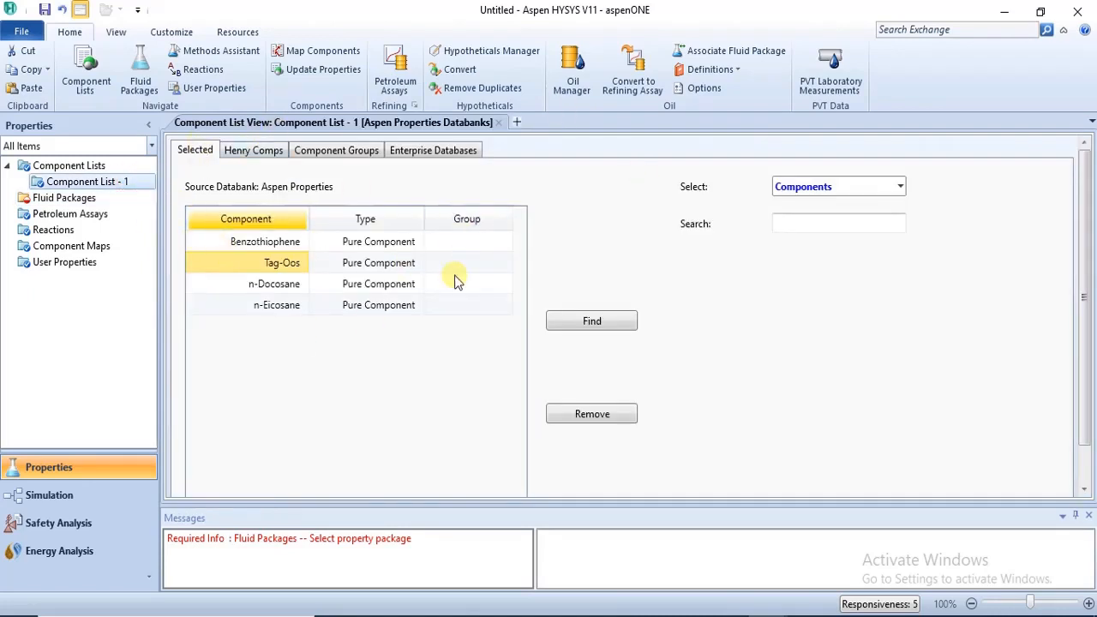
# Add an Aspen Properties fluid package for the Aspen Properties component list.
pyautogui.doubleClick(82, 199)
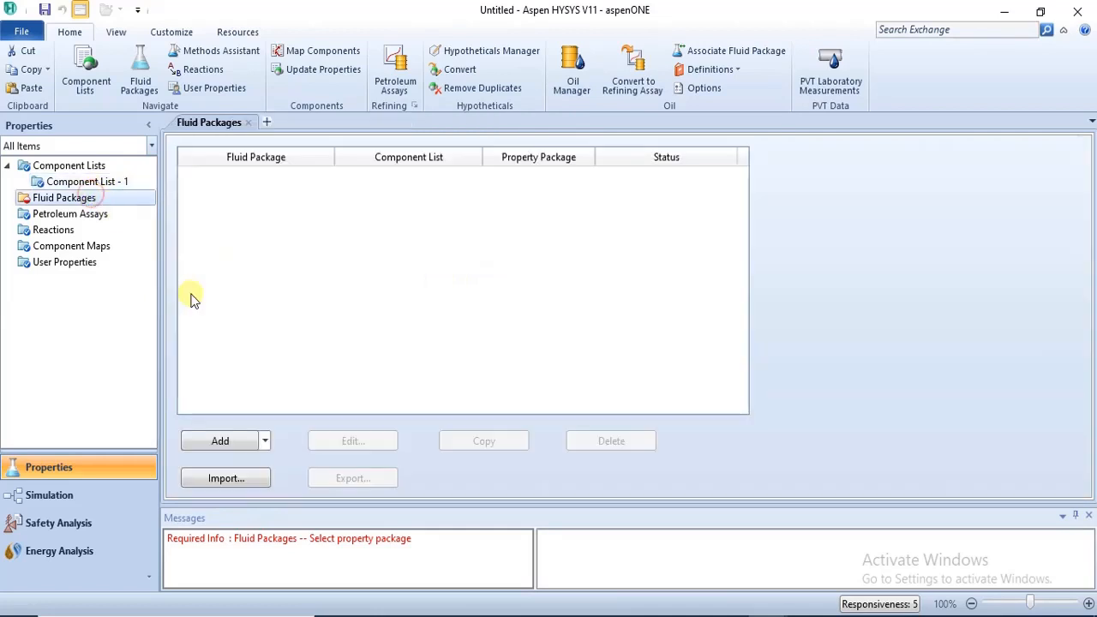
pyautogui.click(265, 442)
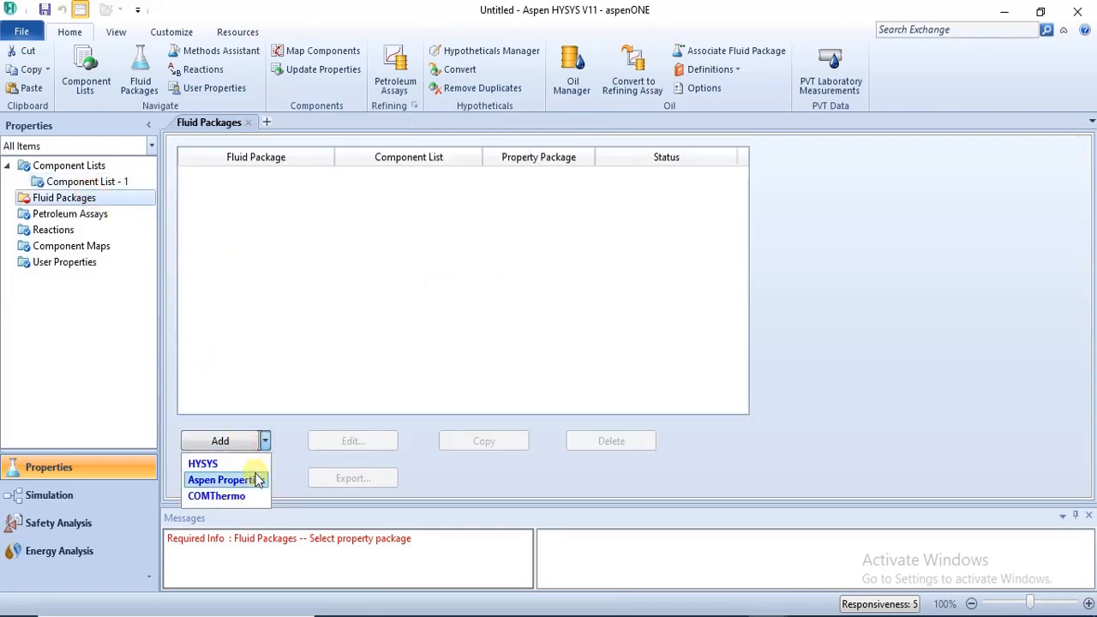
pyautogui.click(257, 480)
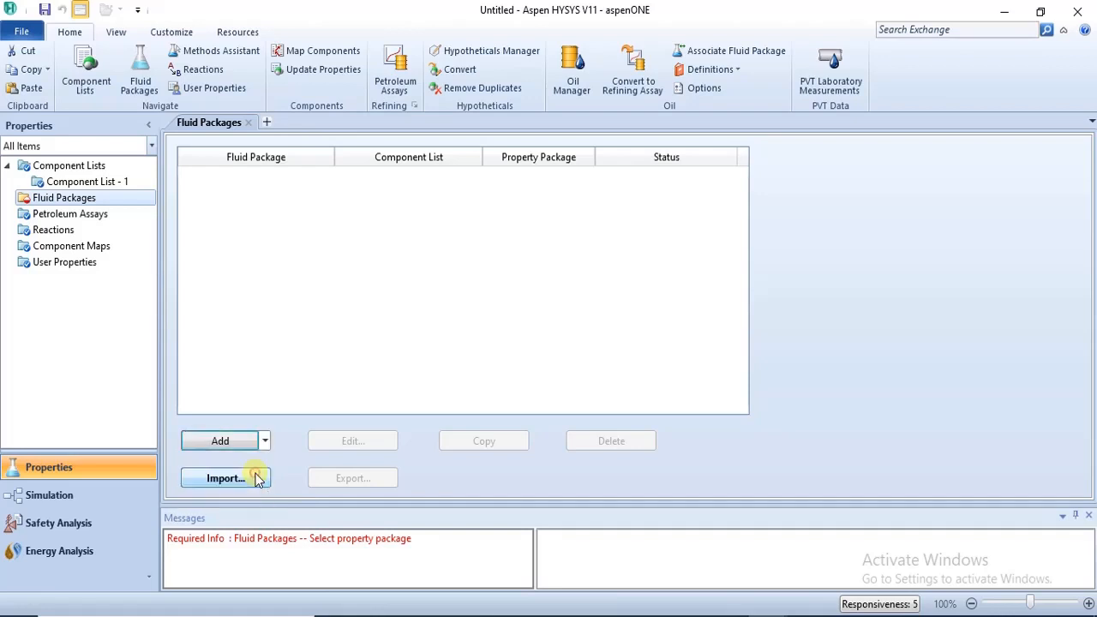
pyautogui.click(347, 444)
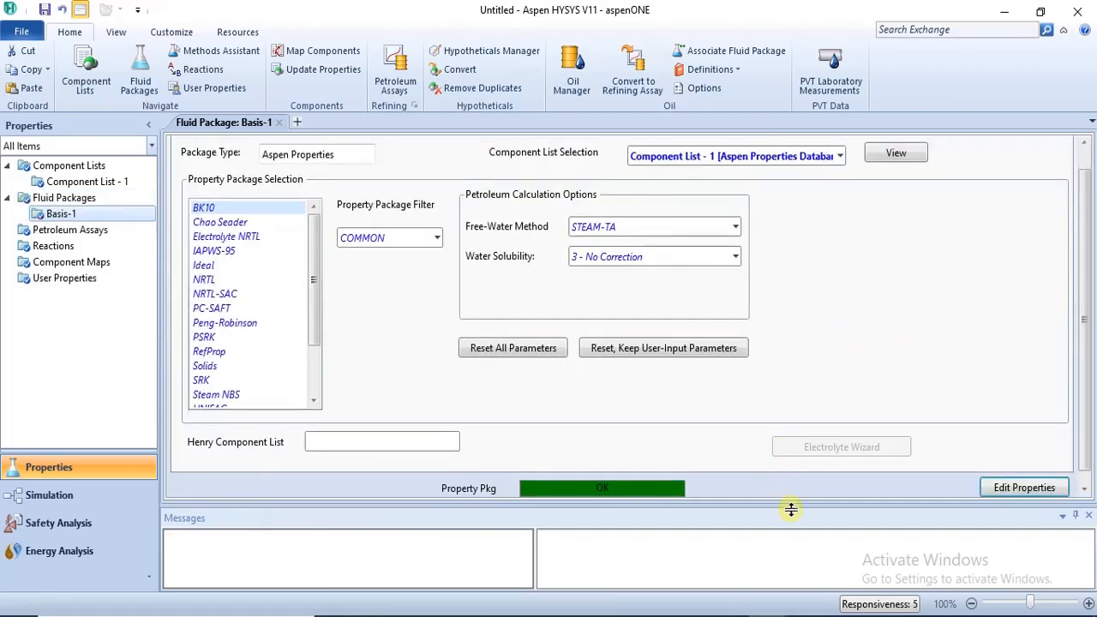
# Switch to the NoName_3.hsc case, close the component list view and check the databank sources for adding a component list.
pyautogui.moveTo(767, 615)
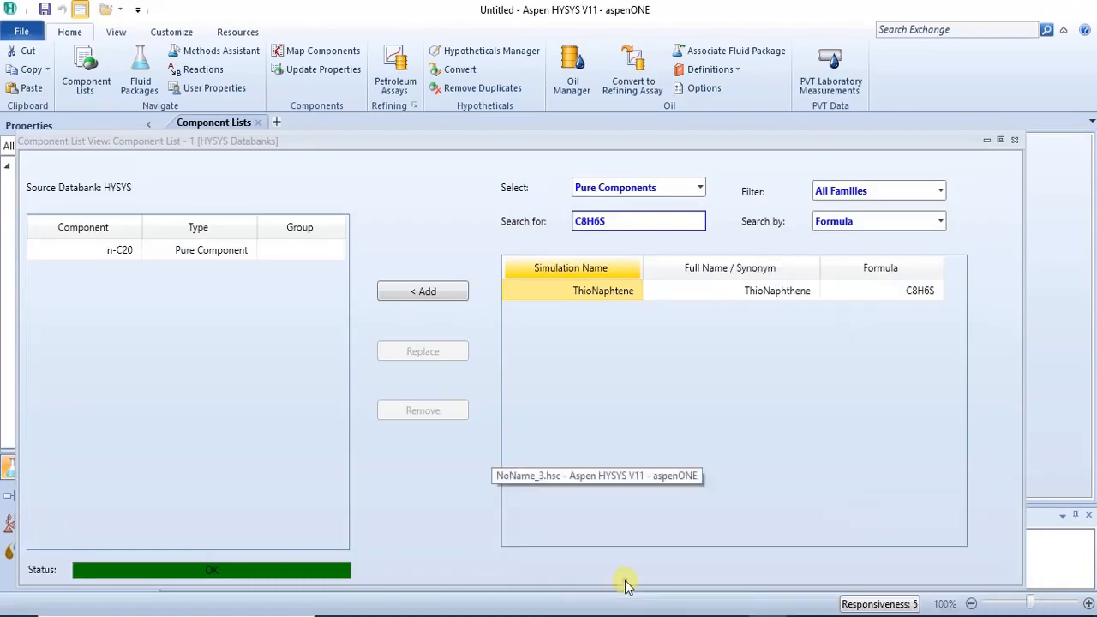
pyautogui.click(1014, 141)
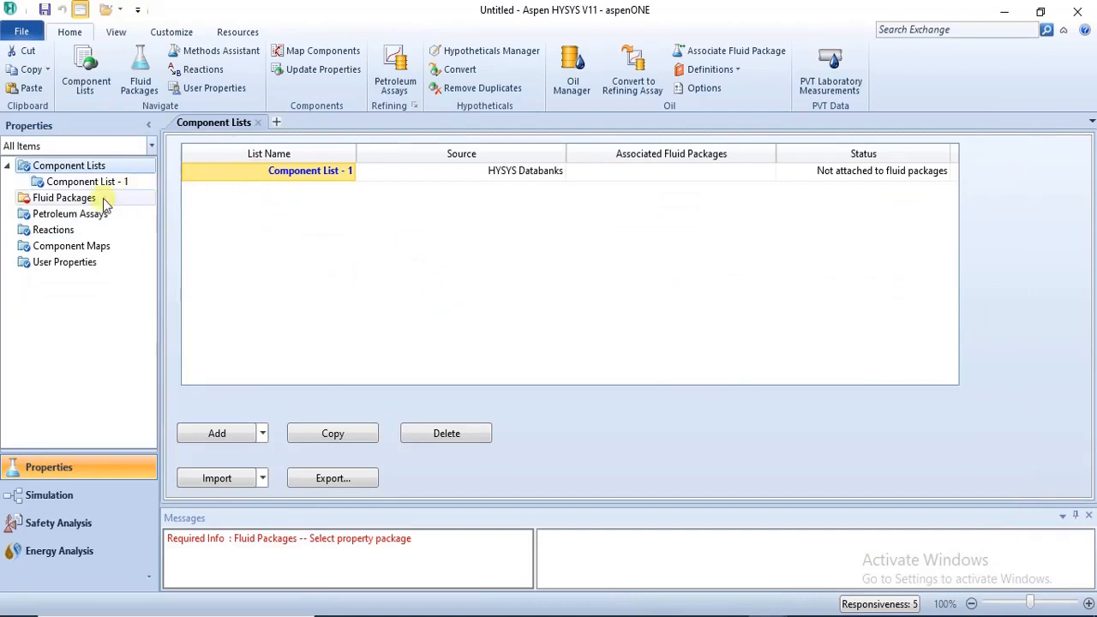
pyautogui.click(262, 432)
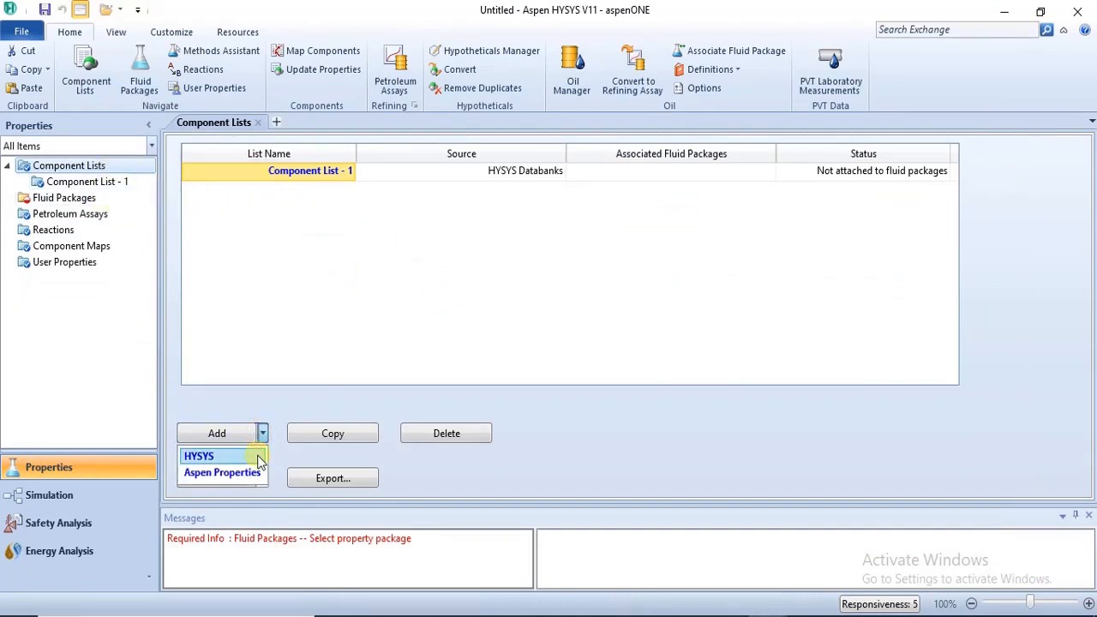
# Reopen Component List - 1, check the component names and formulas in the rare components PDF, and return to the NoName_3.hsc case.
pyautogui.doubleClick(290, 172)
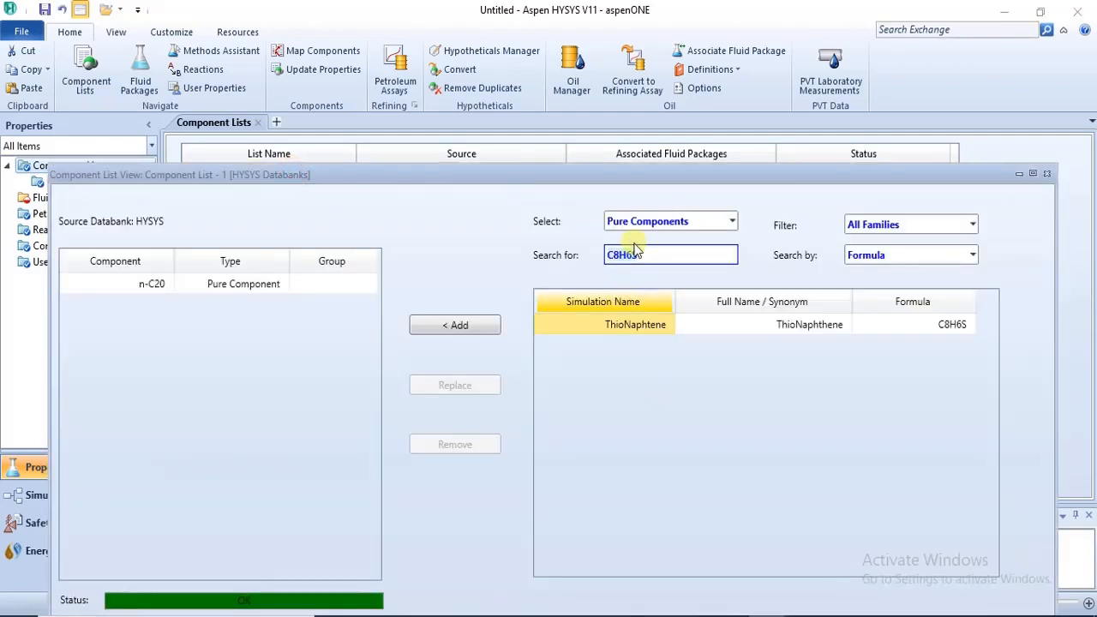
pyautogui.doubleClick(630, 259)
pyautogui.moveTo(413, 612)
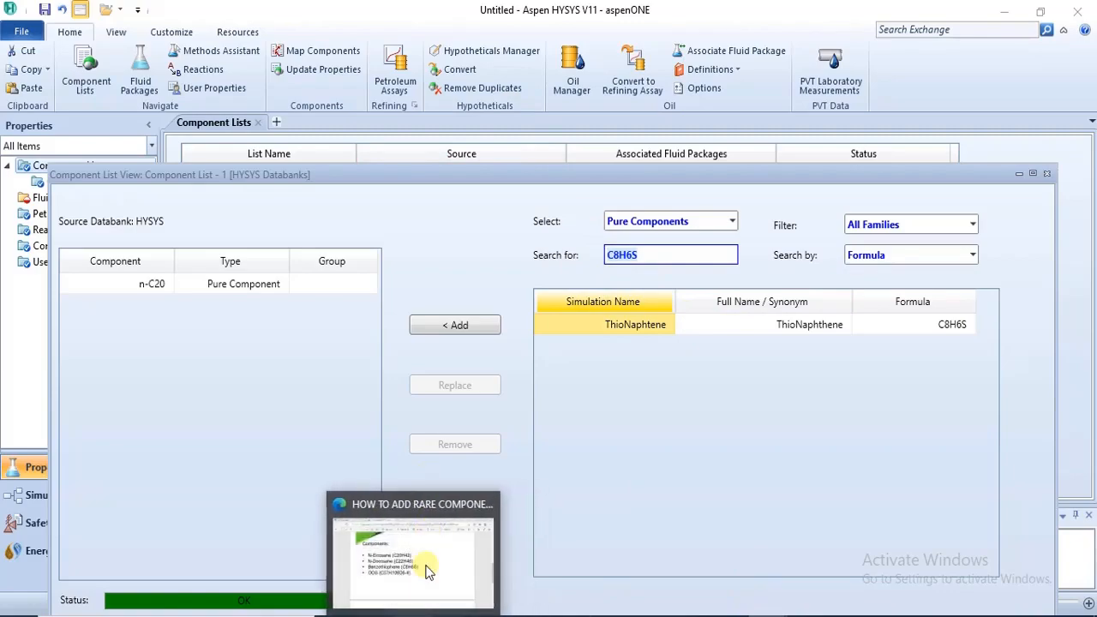
pyautogui.click(428, 572)
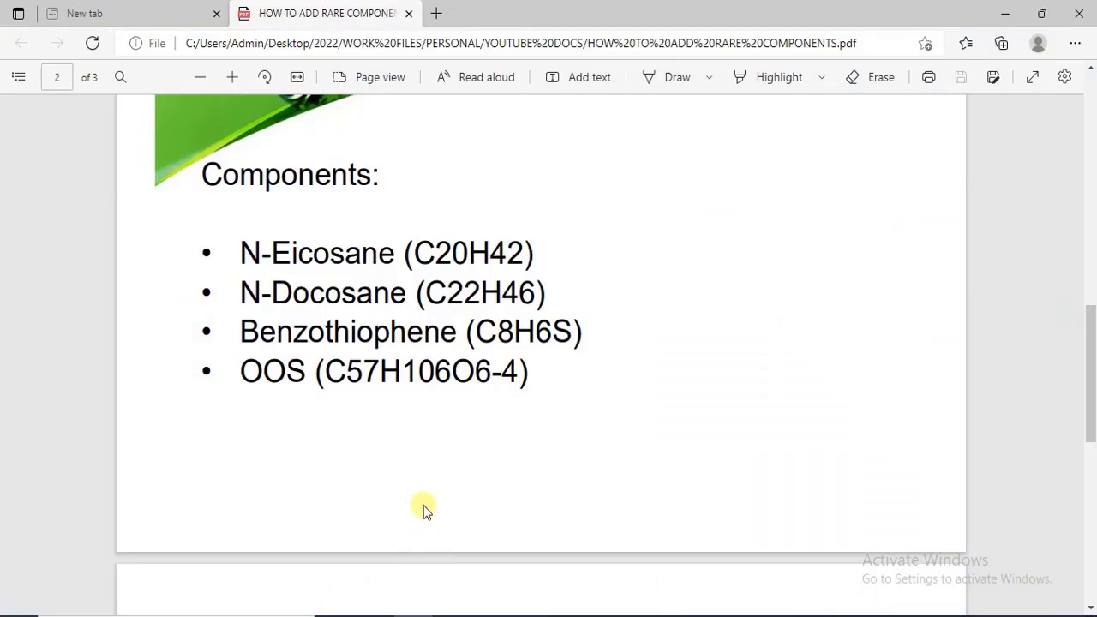
pyautogui.moveTo(768, 614)
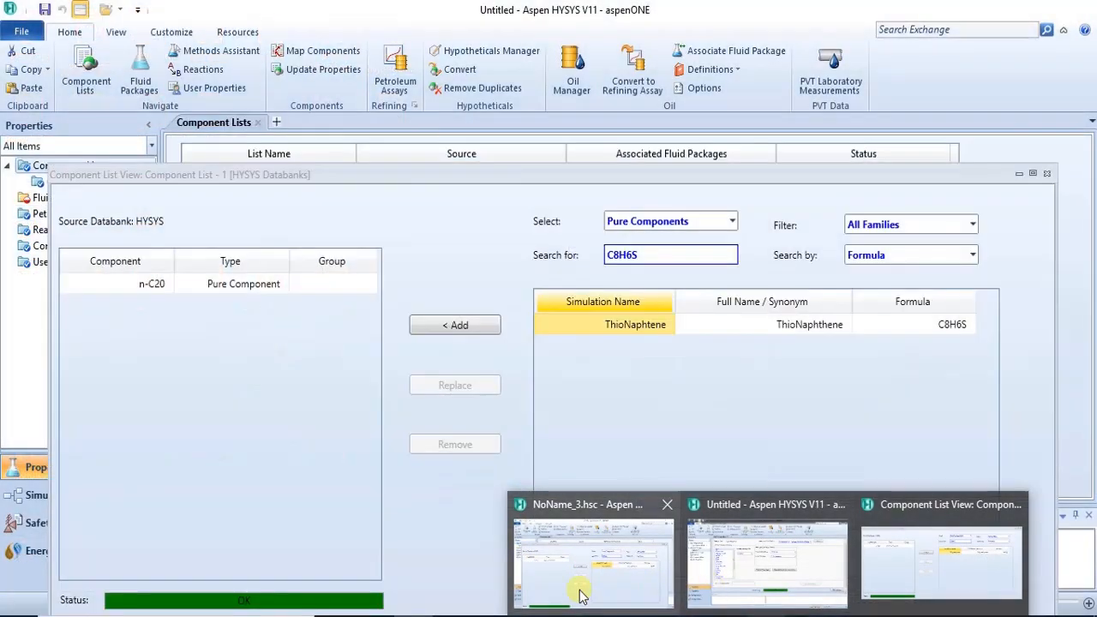
pyautogui.click(577, 590)
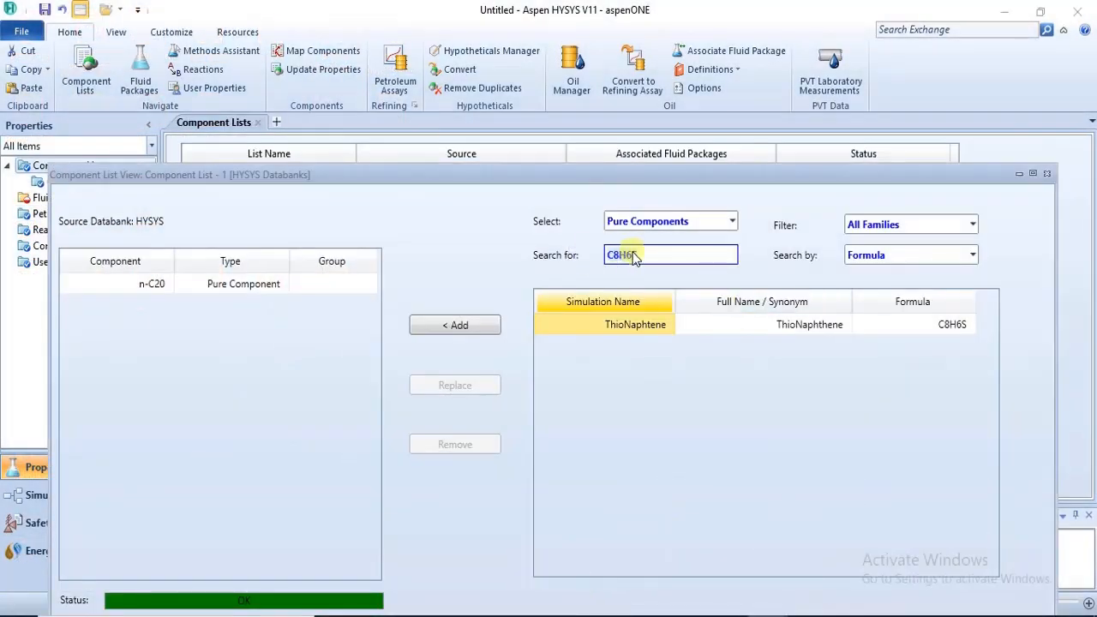
# Close the Component List - 1 view and check which databank sources are offered for adding a component list.
pyautogui.moveTo(616, 255); pyautogui.dragTo(694, 255)
pyautogui.click(1049, 175)
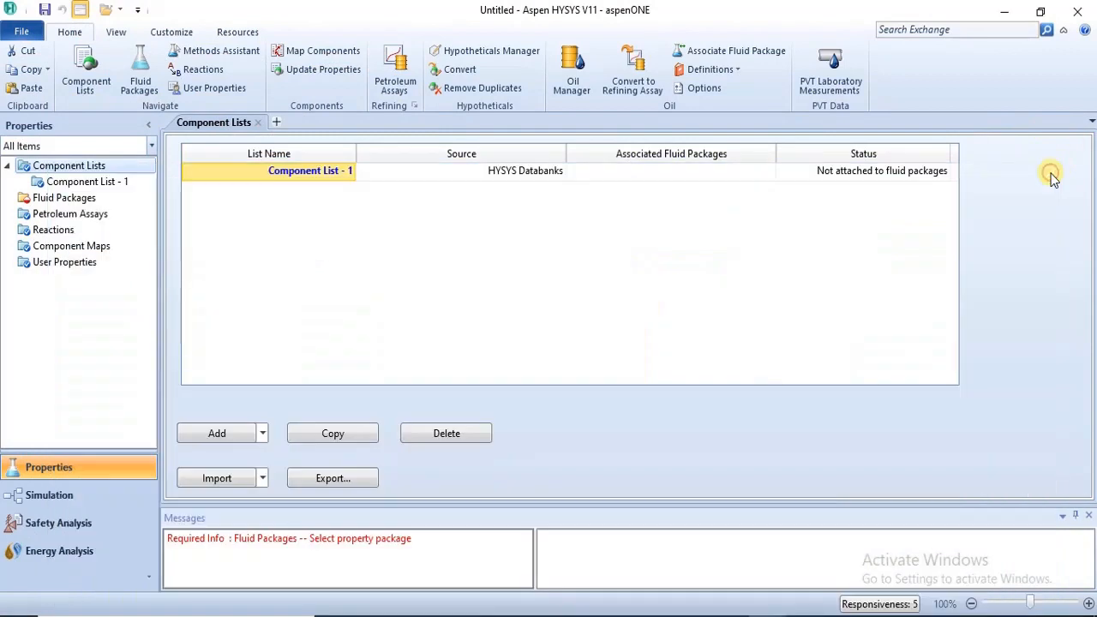
pyautogui.click(263, 434)
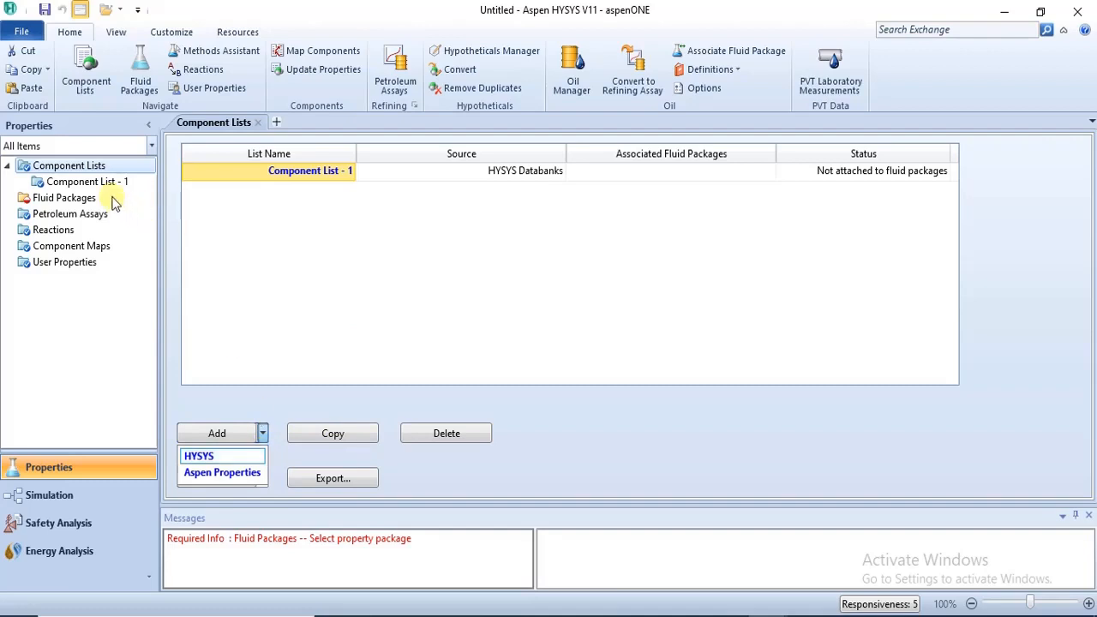
pyautogui.click(114, 201)
pyautogui.click(263, 433)
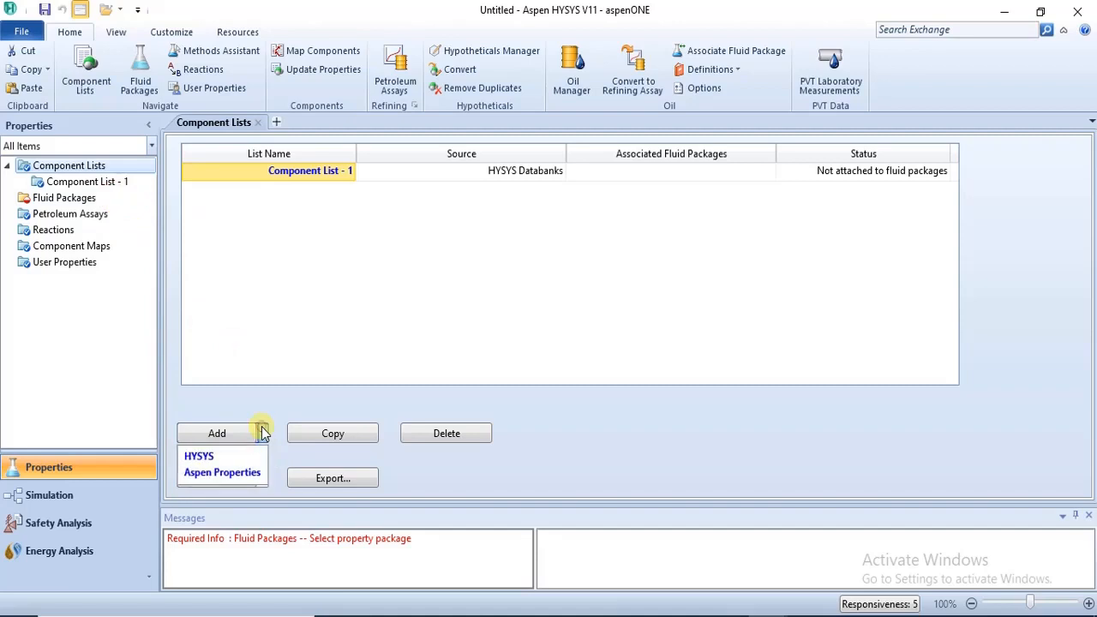
# Go to the fluid packages and check which package types are offered for adding one.
pyautogui.click(66, 199)
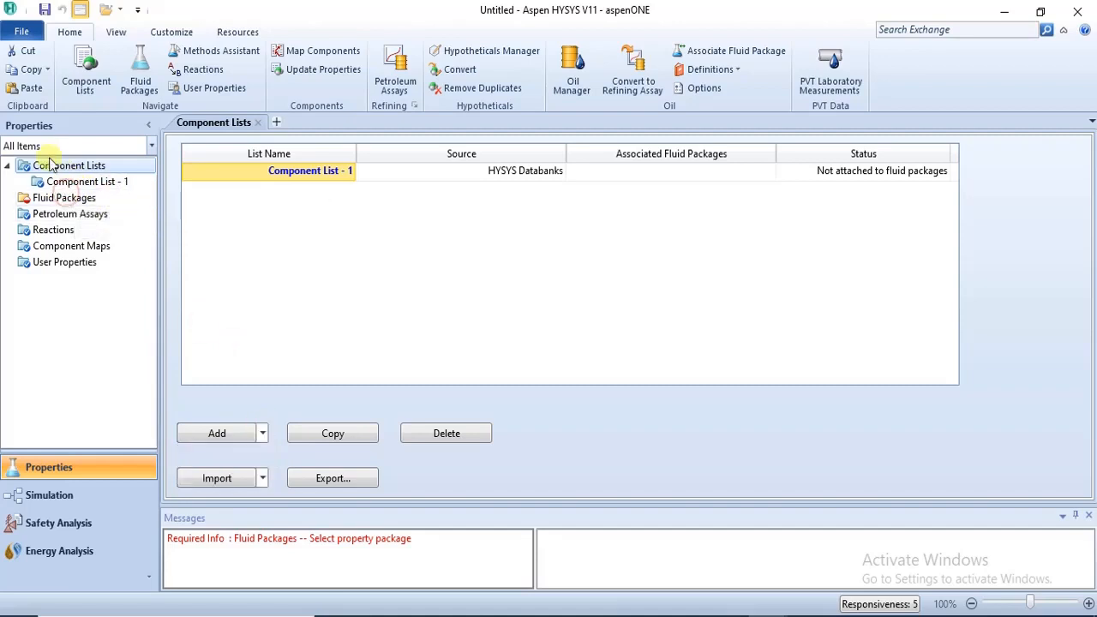
pyautogui.click(52, 198)
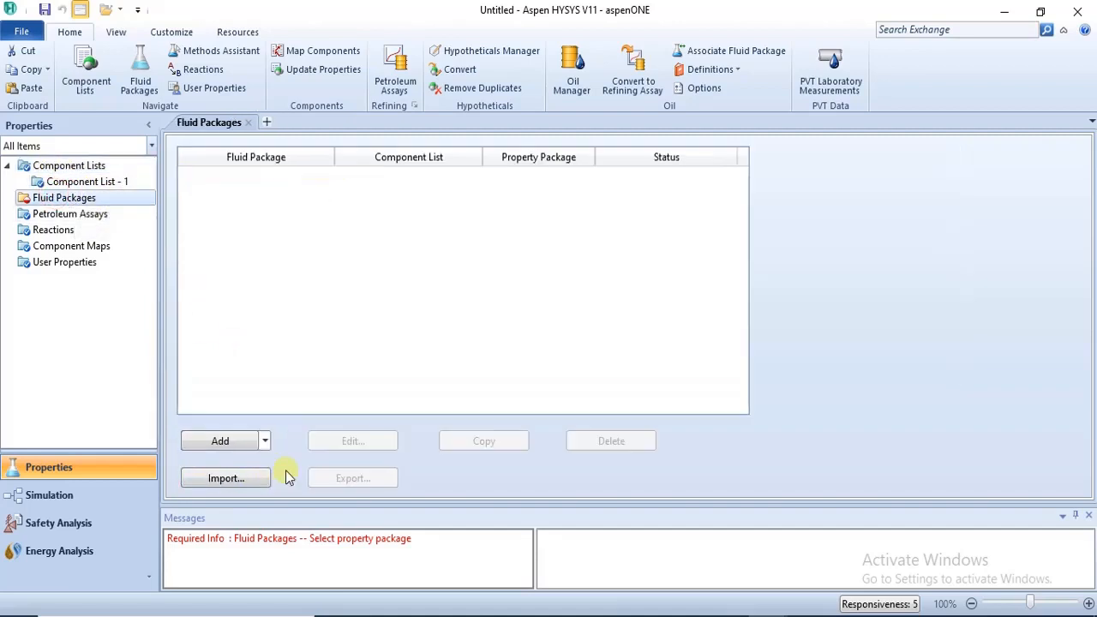
pyautogui.click(265, 441)
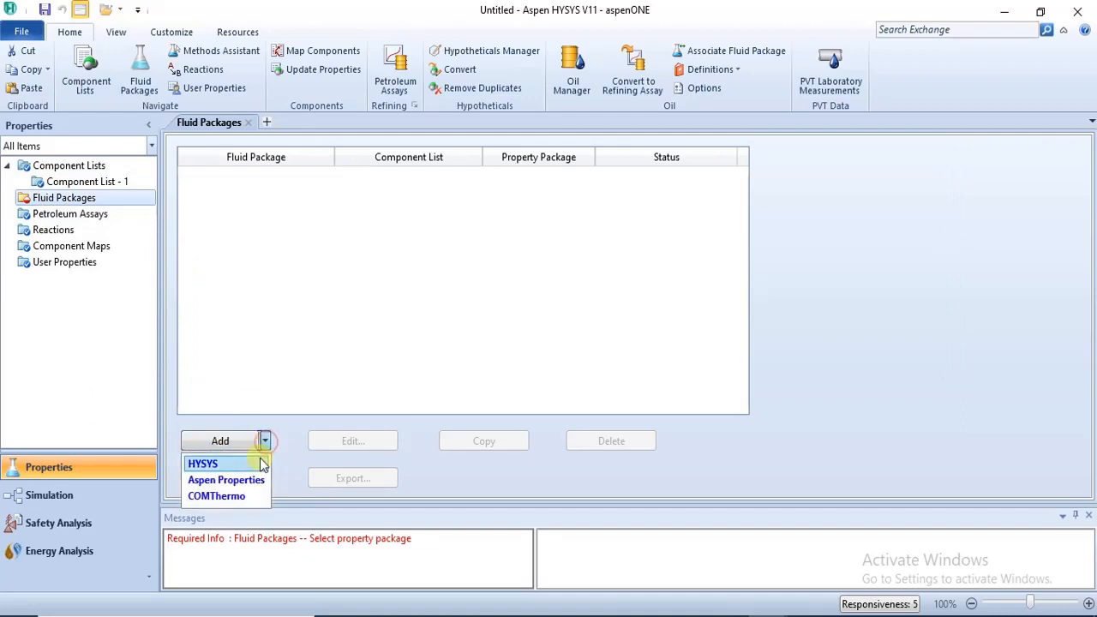